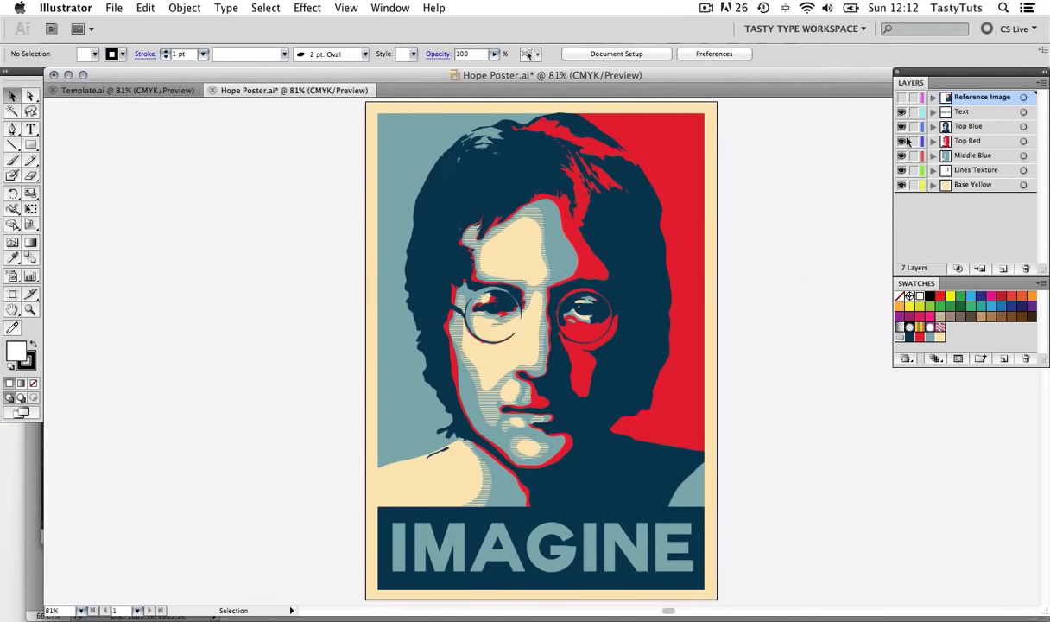
- Show the Reference Image layer and pan until the whole HOPE reference poster is in view
left_click(902, 96)
key("space")
left_click_drag(771, 233, 545, 240)
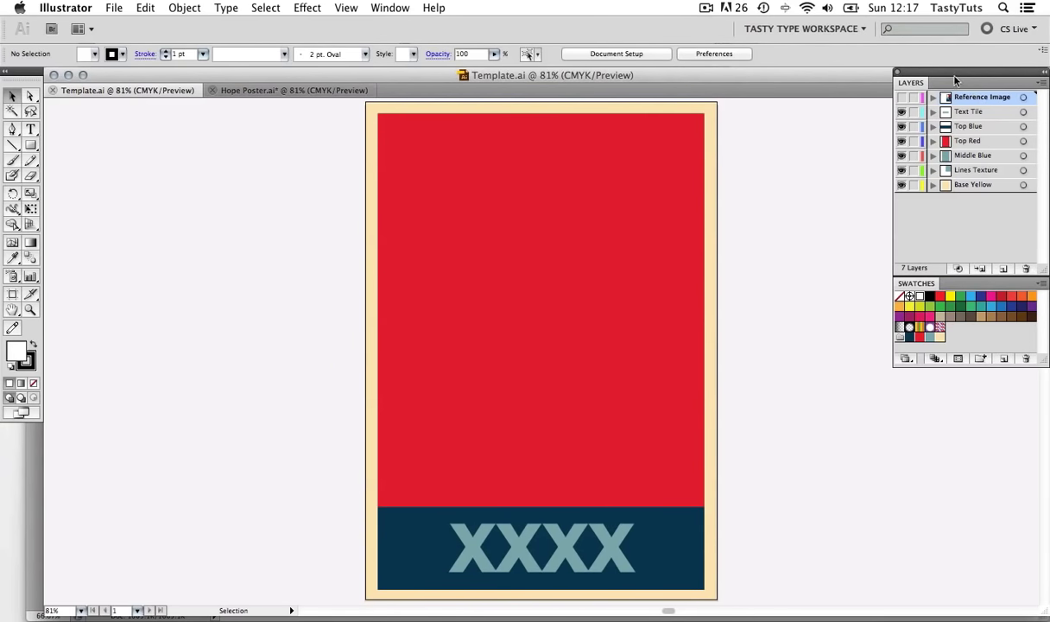
- Float the Layers/Swatches panel group beside the artboard with the Swatches panel collapsed
left_click_drag(954, 79, 816, 213)
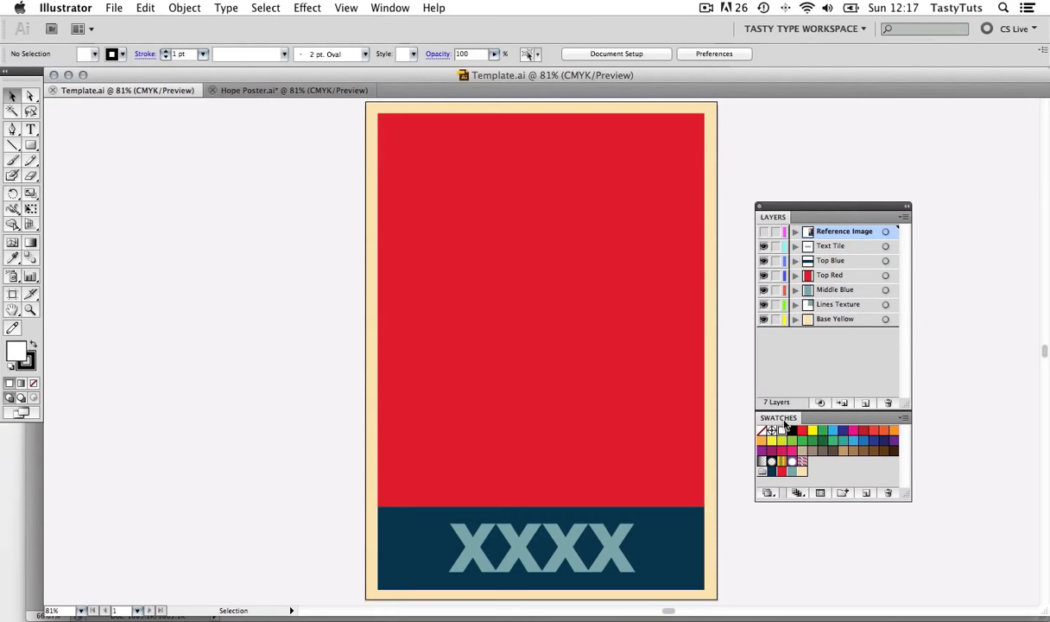
double_click(796, 418)
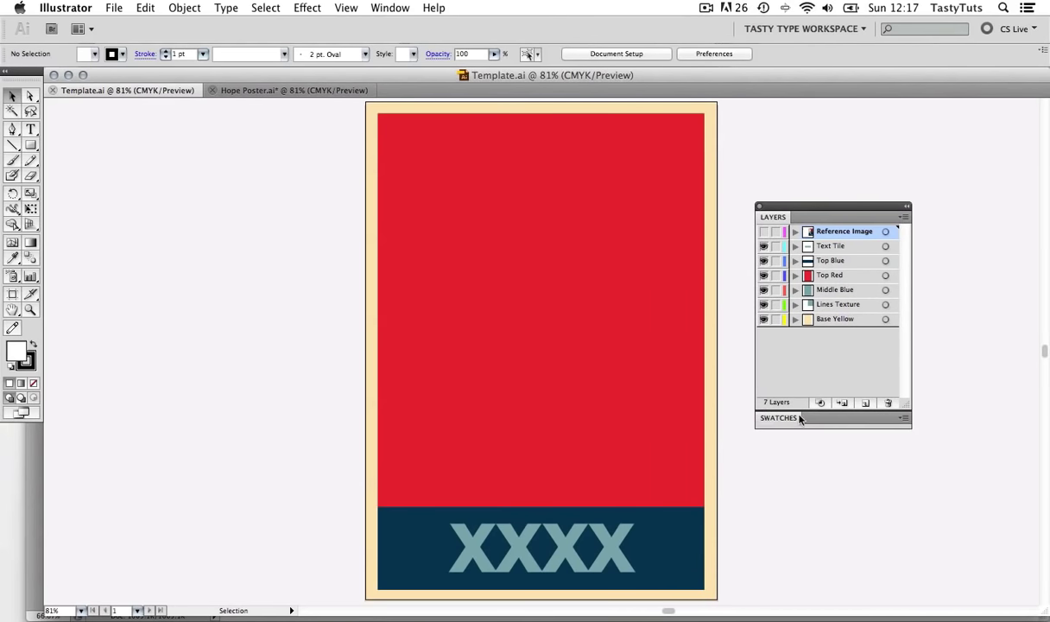
left_click(371, 9)
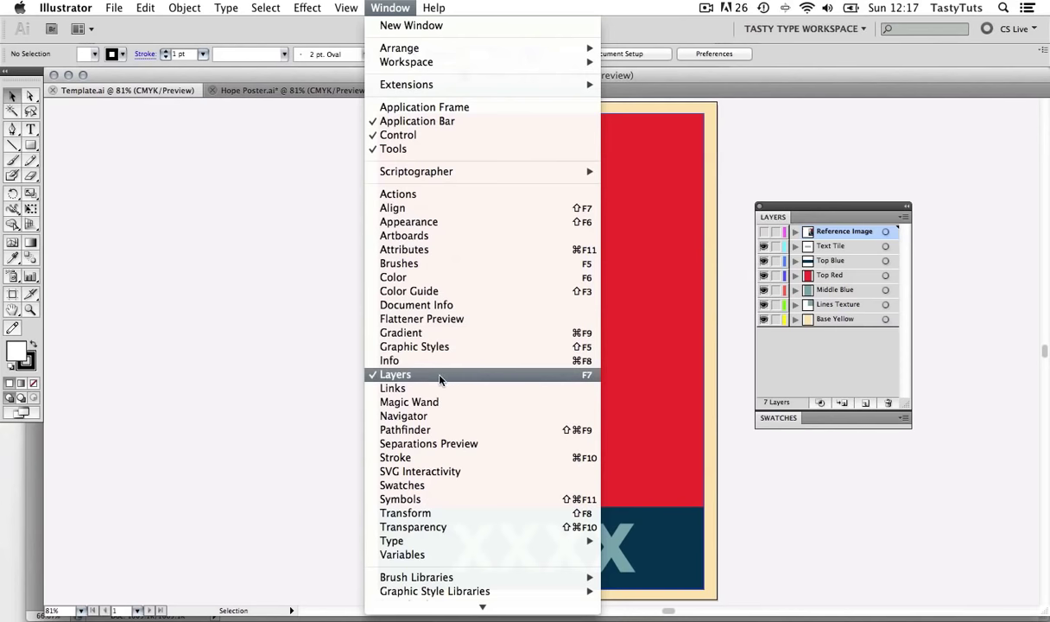
left_click(824, 207)
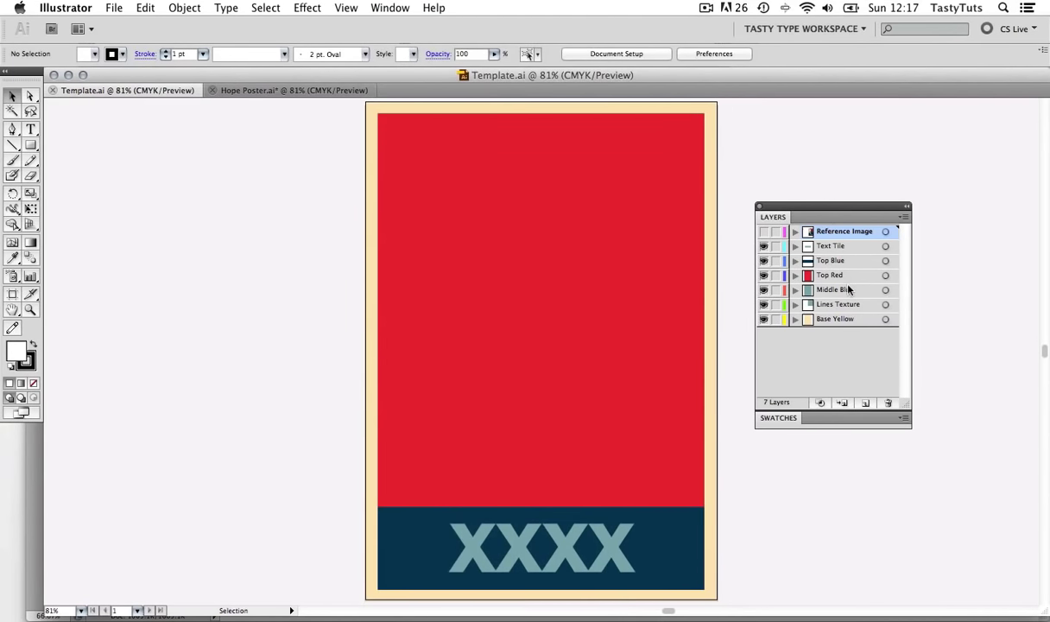
left_click(764, 233)
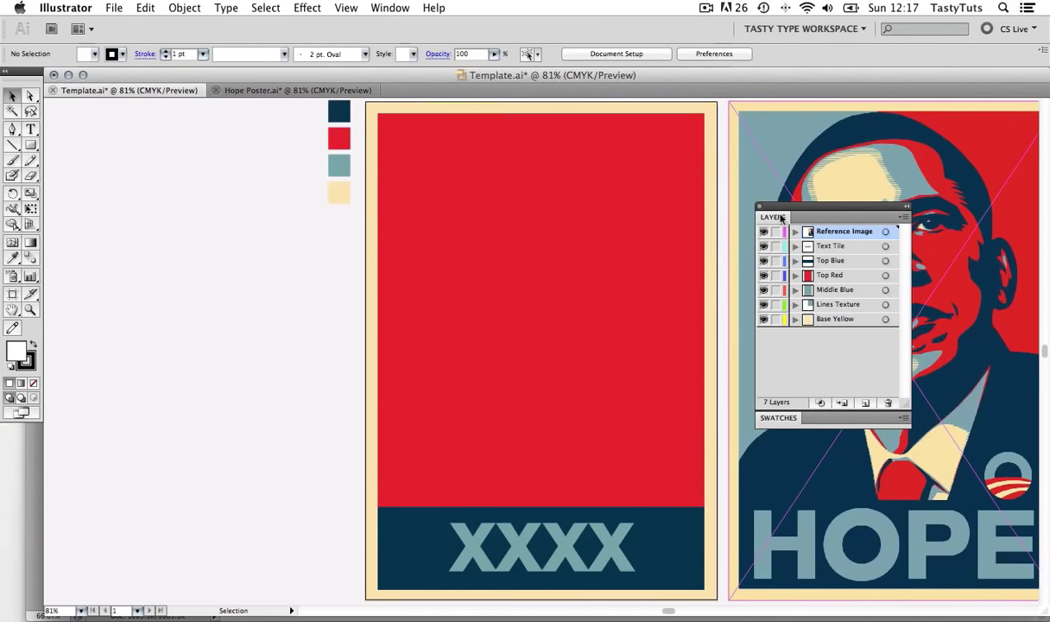
- Move the Layers panel left of the artboard and pan so both posters fit side by side
left_click_drag(790, 214, 176, 271)
left_click_drag(743, 243, 679, 243)
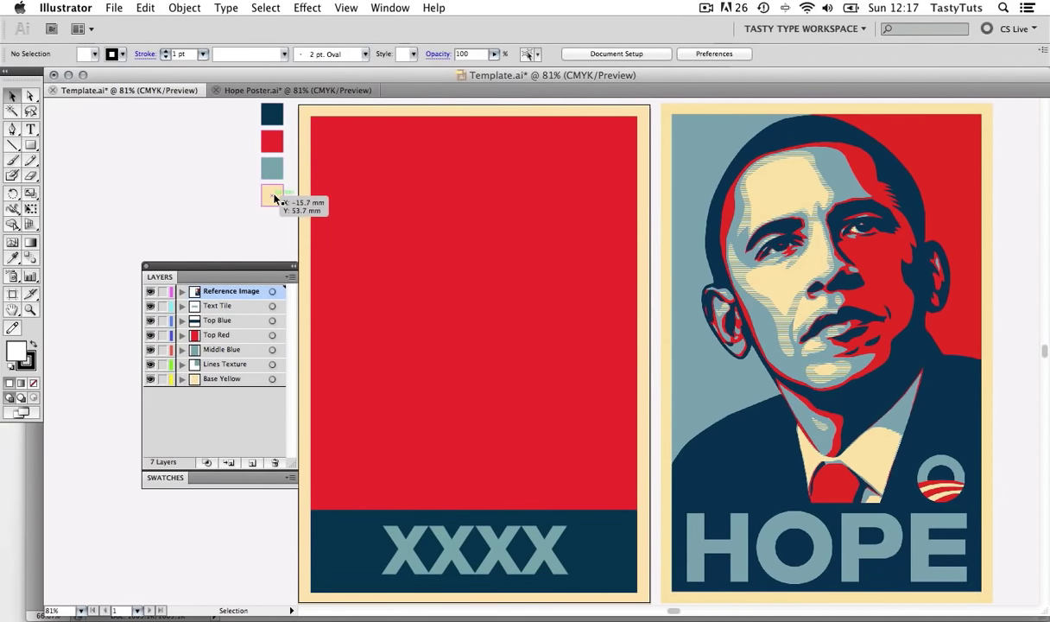
left_click(675, 273)
key("super+shift+a")
left_click(341, 301)
left_click_drag(248, 273, 219, 268)
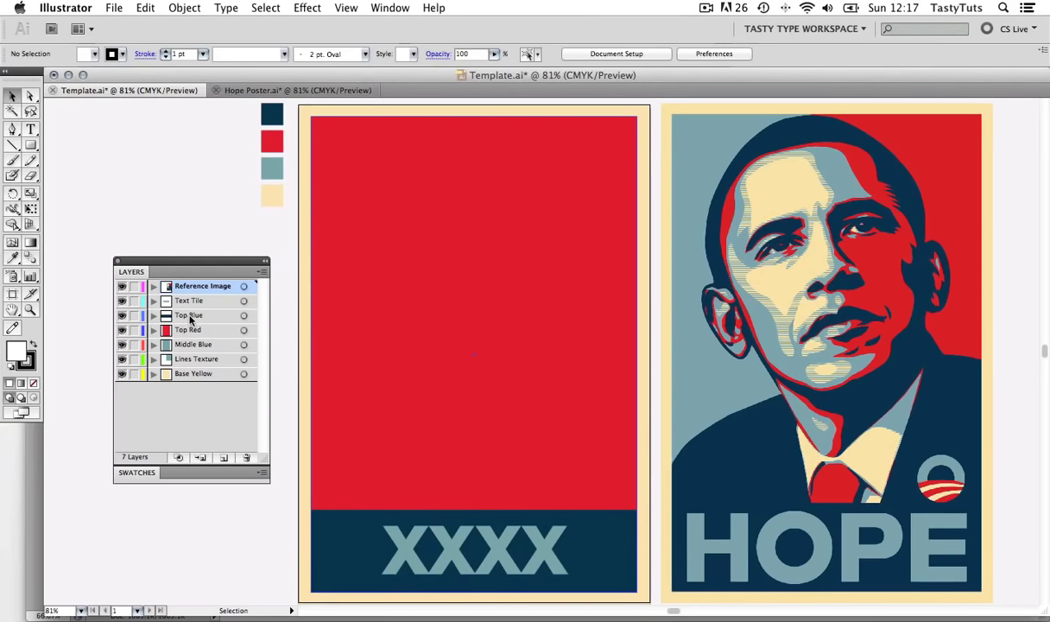
- Inspect the Top Blue, Top Red and Middle Blue layers and their XXXX band and red rectangle
left_click(122, 316)
left_click(121, 316)
left_click(190, 316)
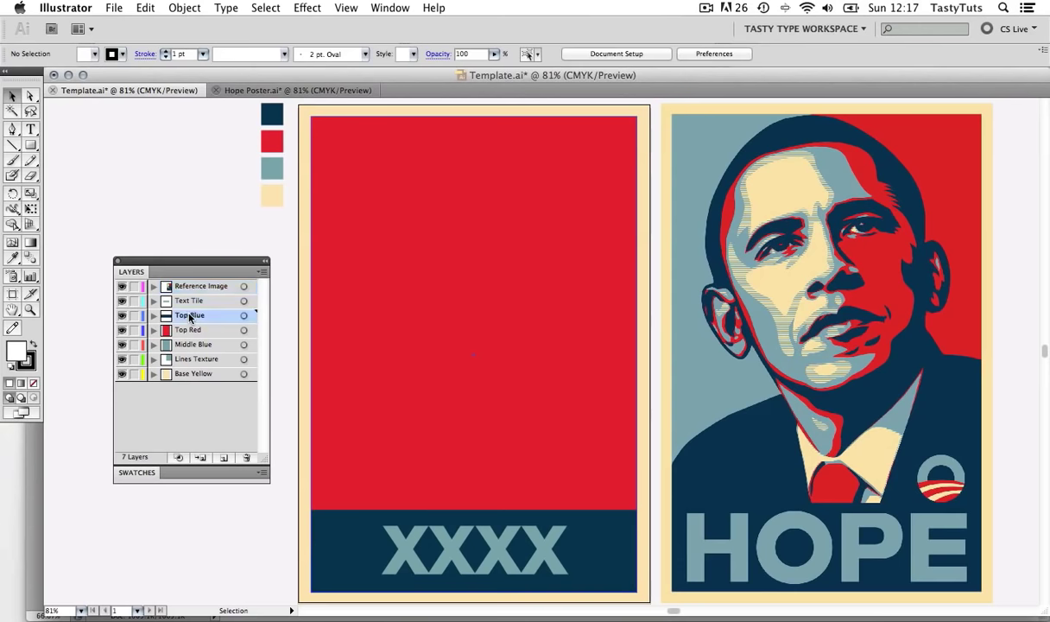
left_click(344, 534)
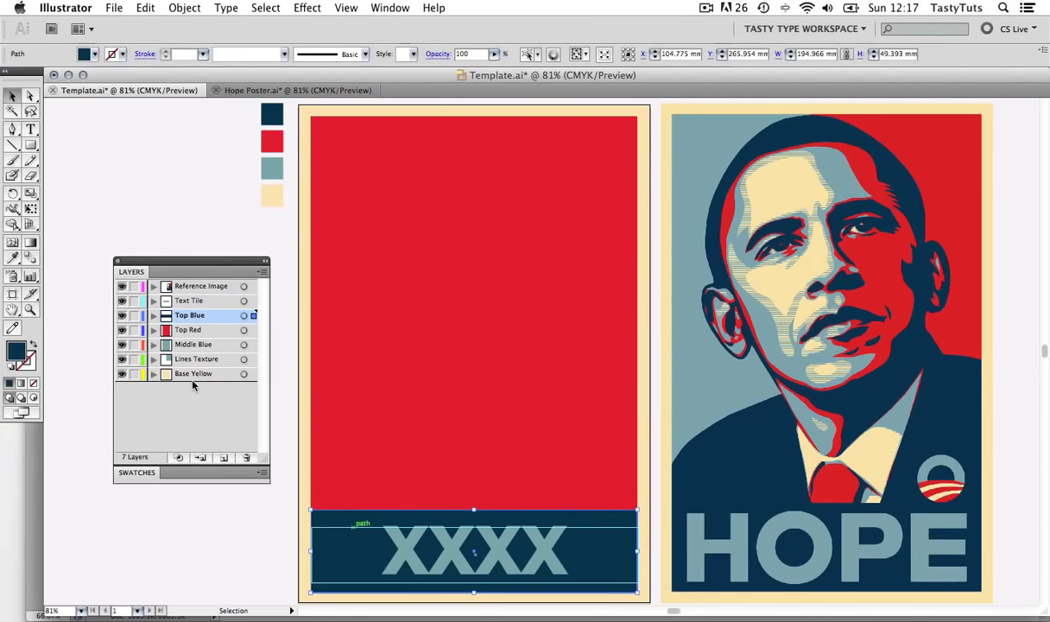
left_click(189, 331)
left_click(432, 332)
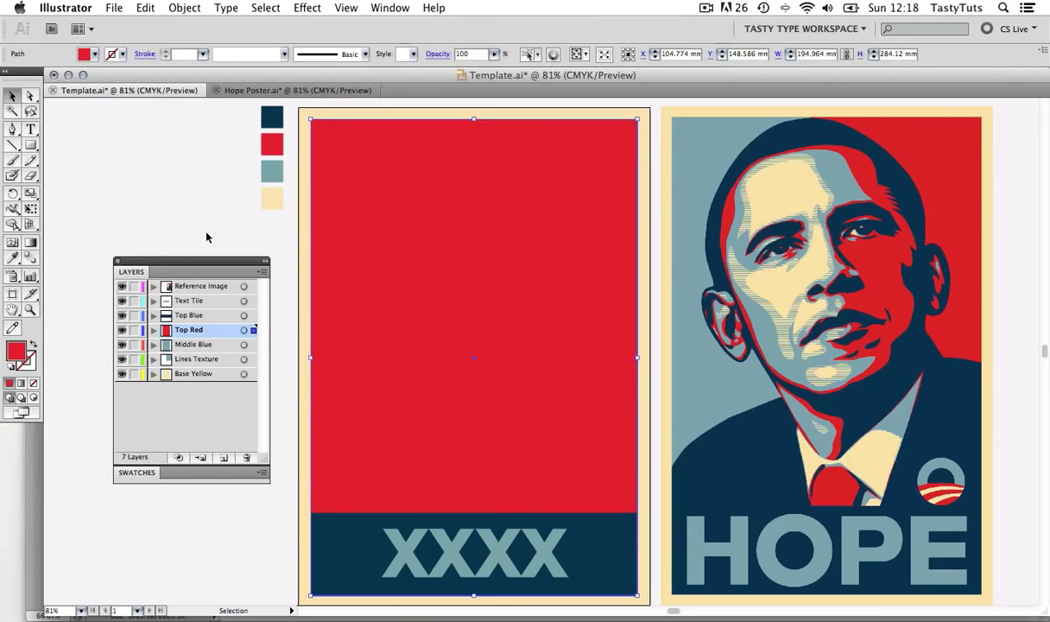
left_click(185, 345)
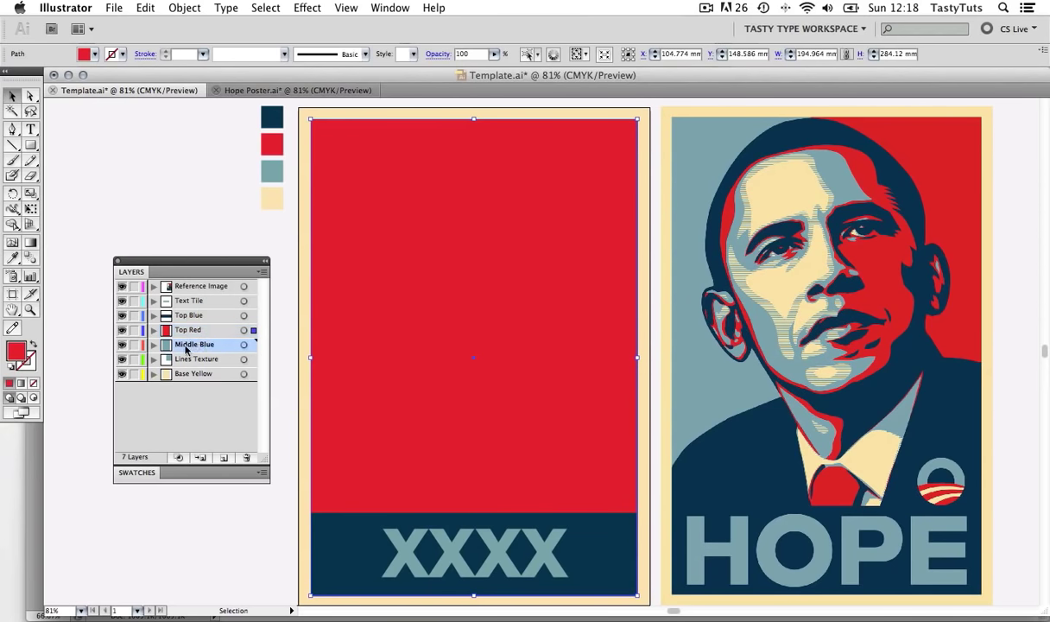
- Hide Top Red and Middle Blue, then zoom to 300% to compare the line textures
left_click(122, 330)
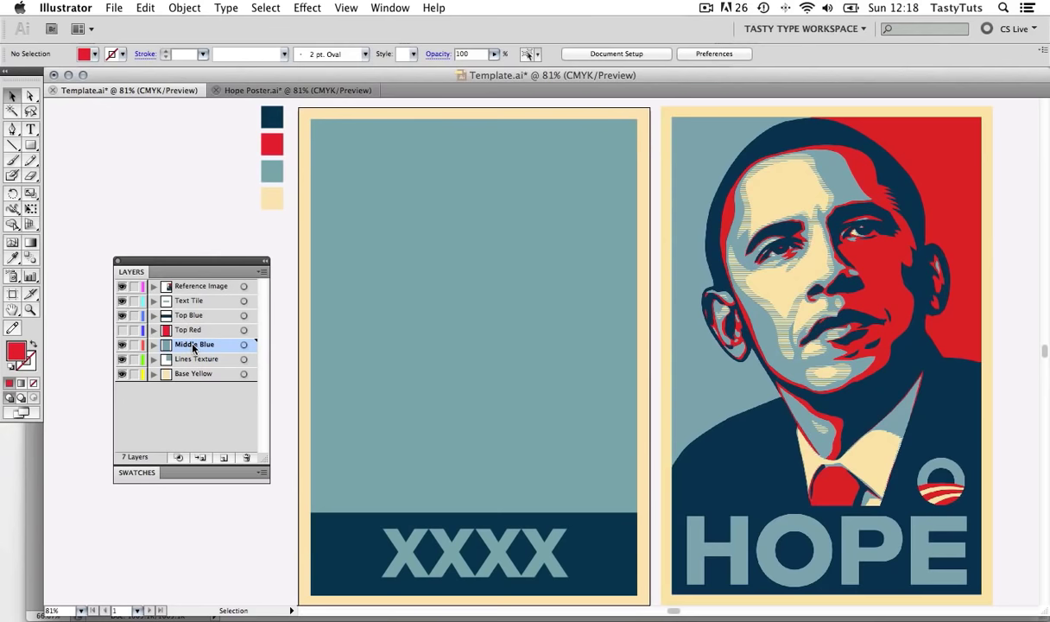
left_click(121, 344)
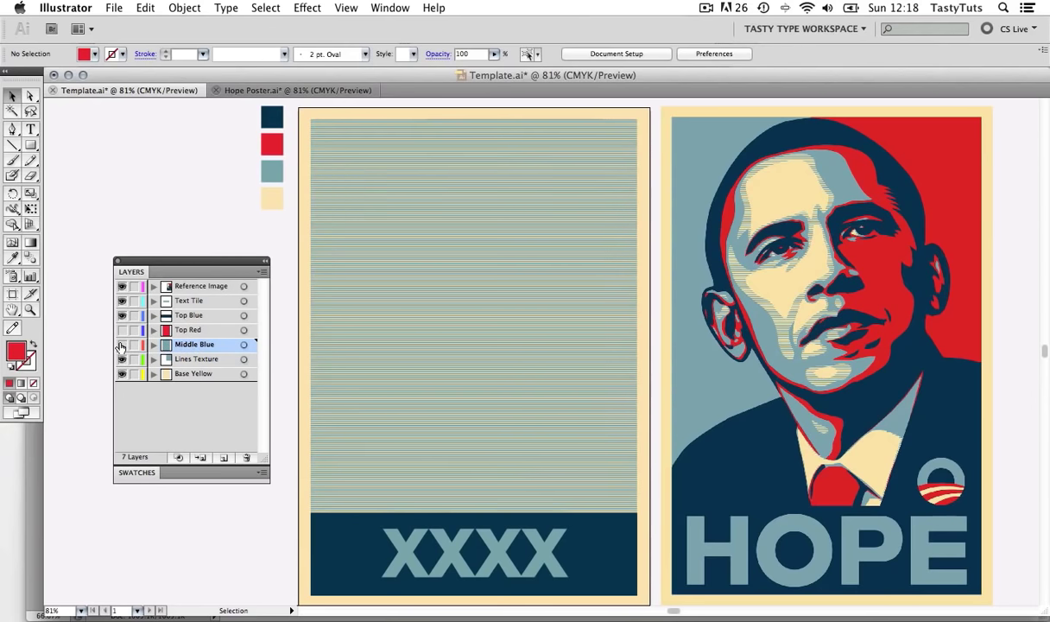
key("z")
left_click(587, 354)
left_click(531, 325)
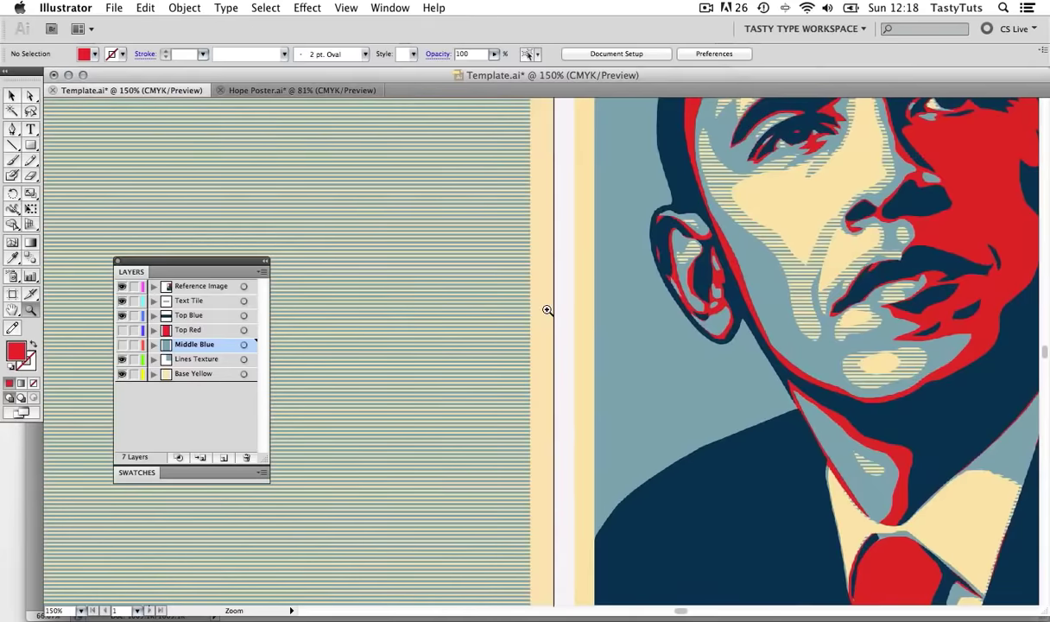
left_click(518, 325)
left_click(518, 325)
left_click_drag(604, 356, 479, 366)
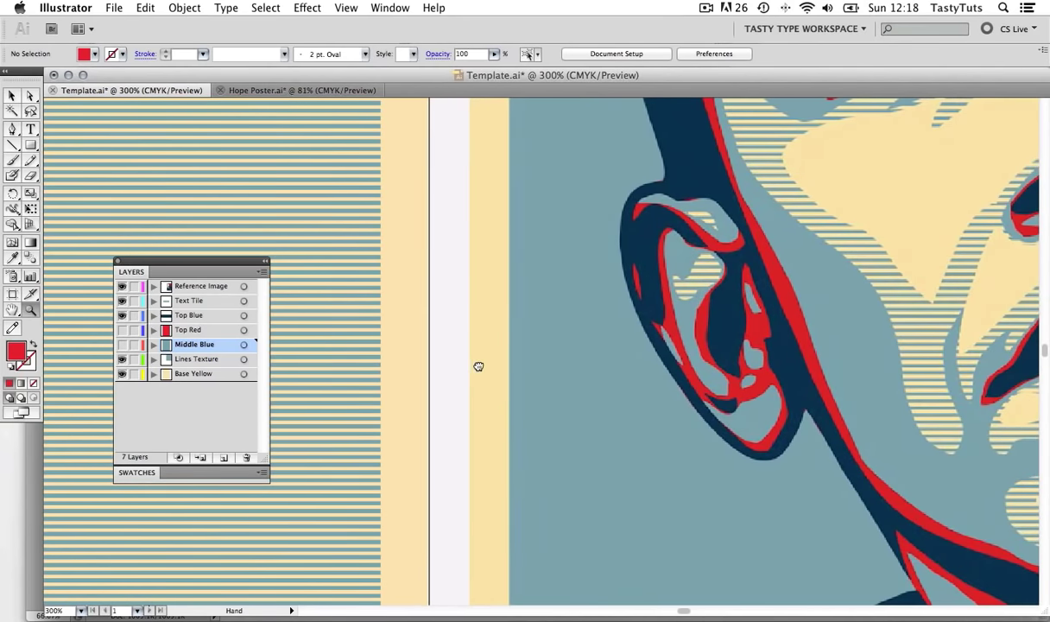
left_click_drag(221, 269, 543, 355)
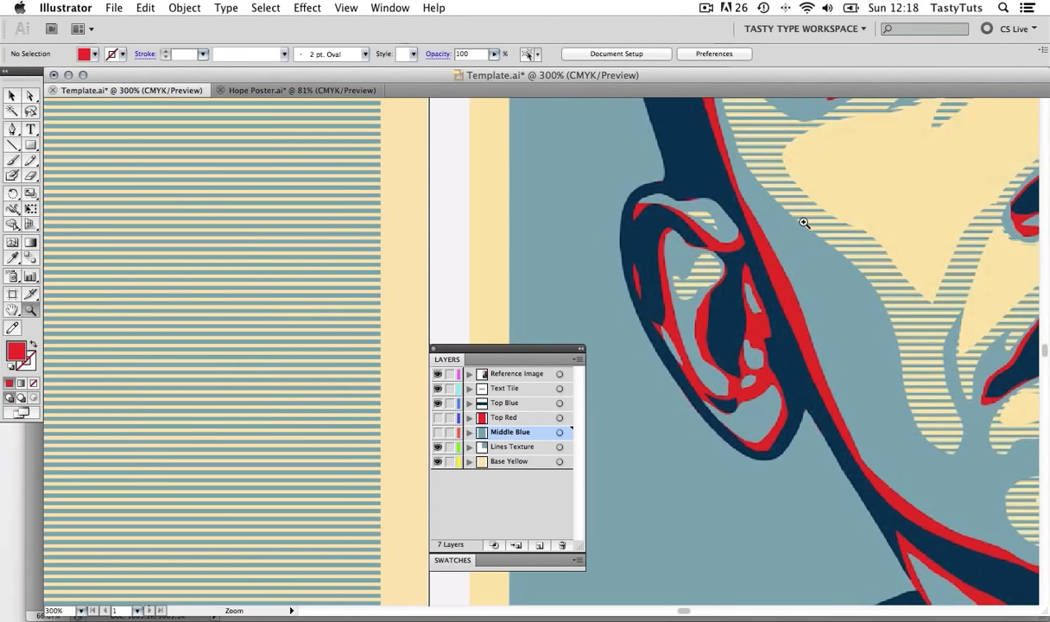
key("v")
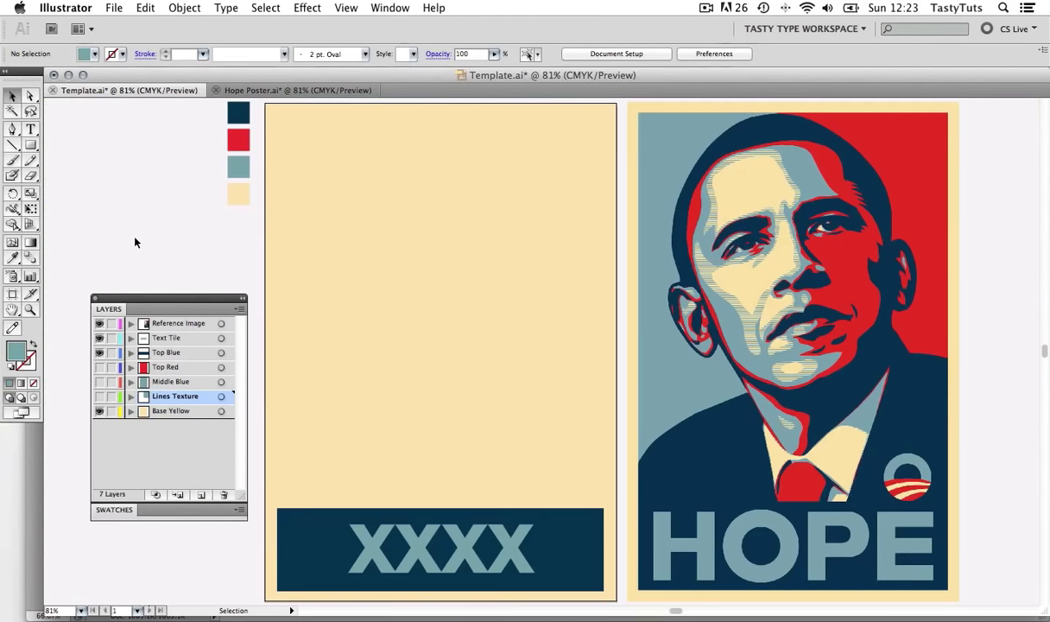
- Make the Lines Texture, Middle Blue and Top Red layers visible again, keeping Base Yellow shown
left_click(99, 411)
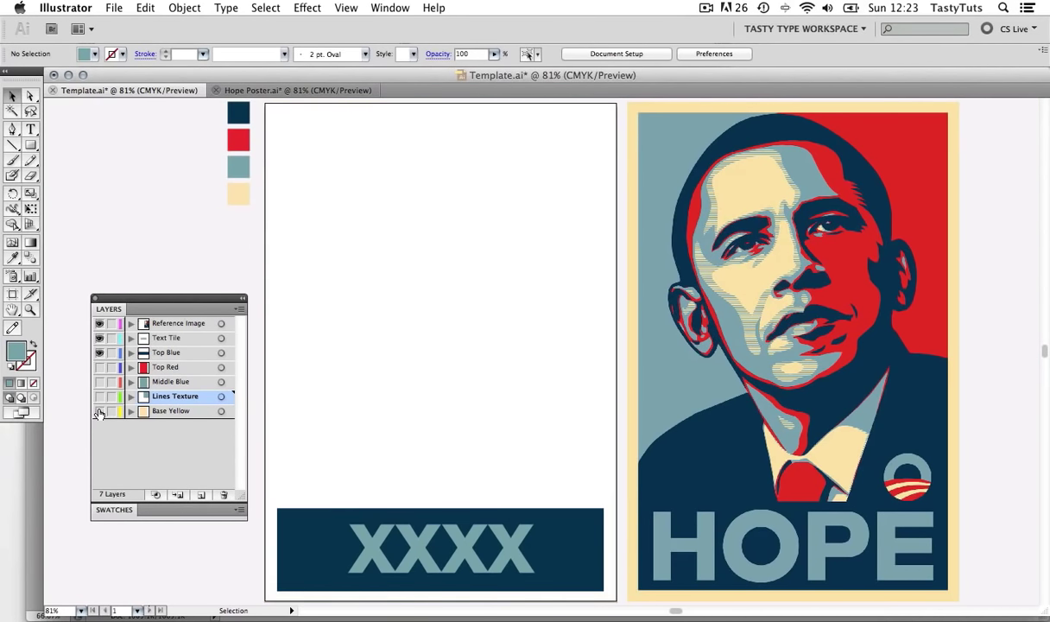
left_click(99, 411)
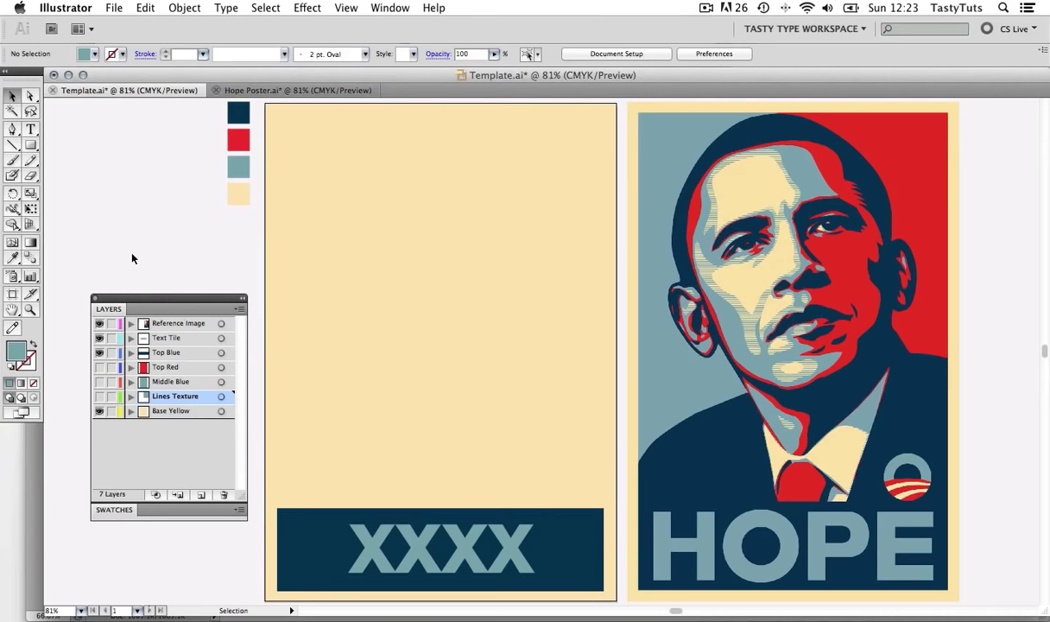
left_click(100, 395)
left_click(99, 382)
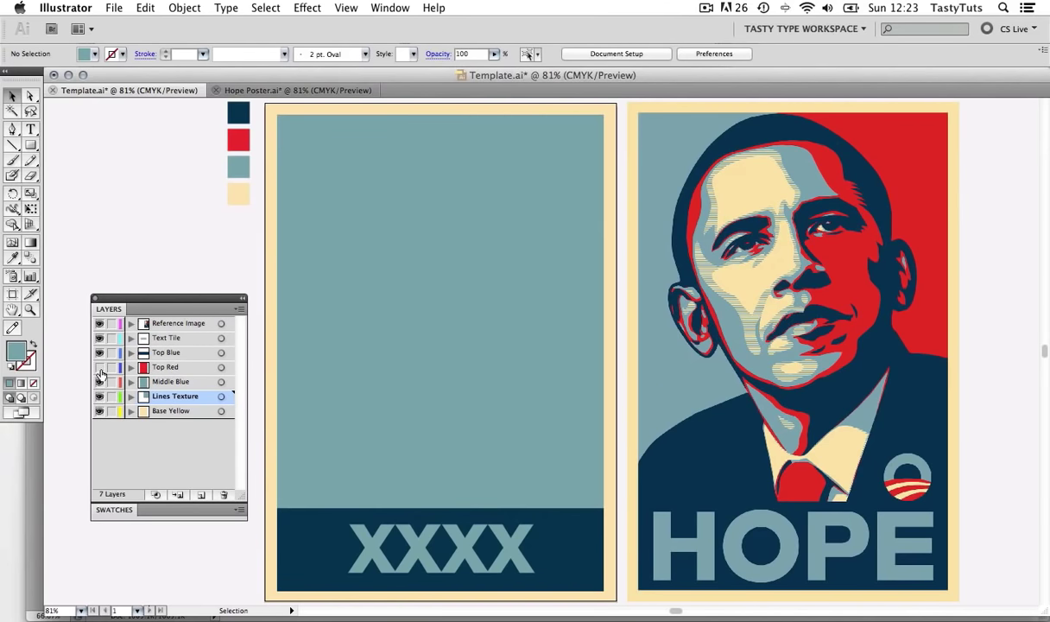
left_click(99, 367)
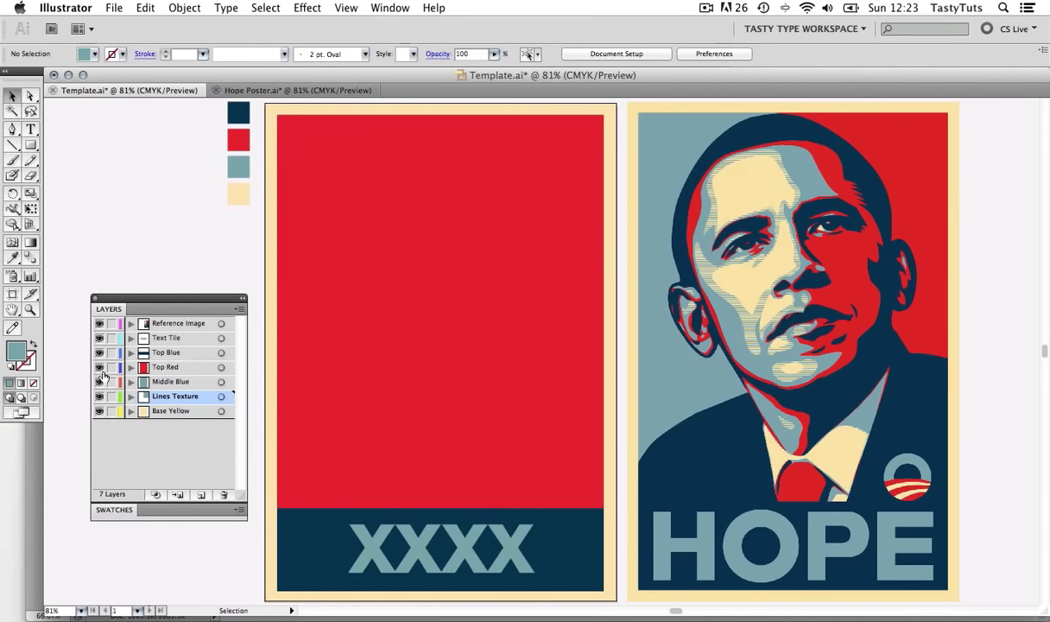
- Select each layer from Top Blue down to Base Yellow and deselect the HOPE reference image
left_click(169, 353)
left_click(174, 367)
left_click(183, 382)
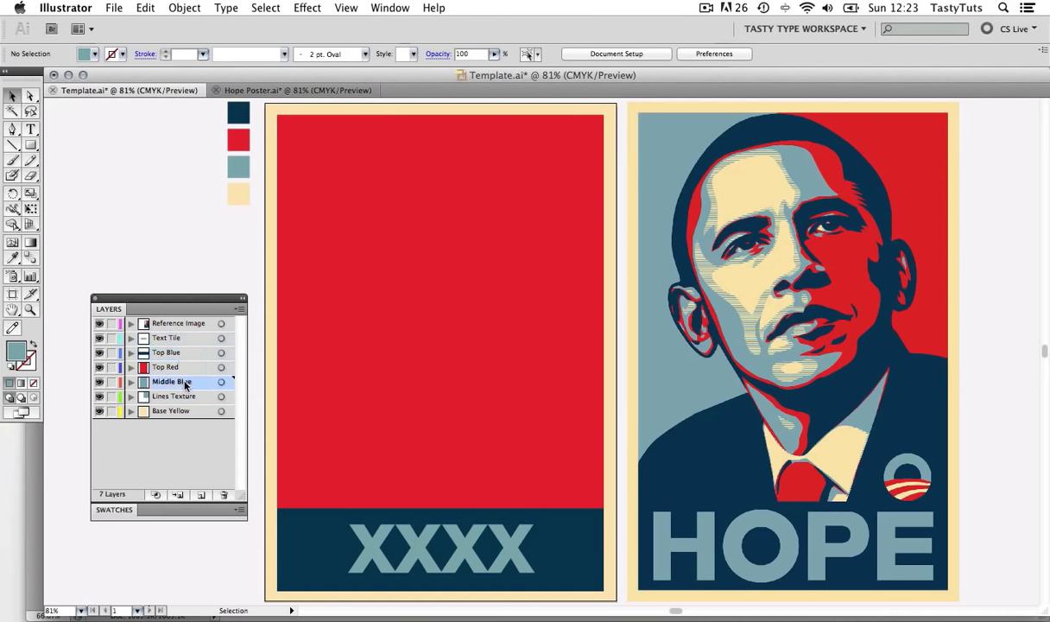
left_click(179, 396)
left_click(177, 410)
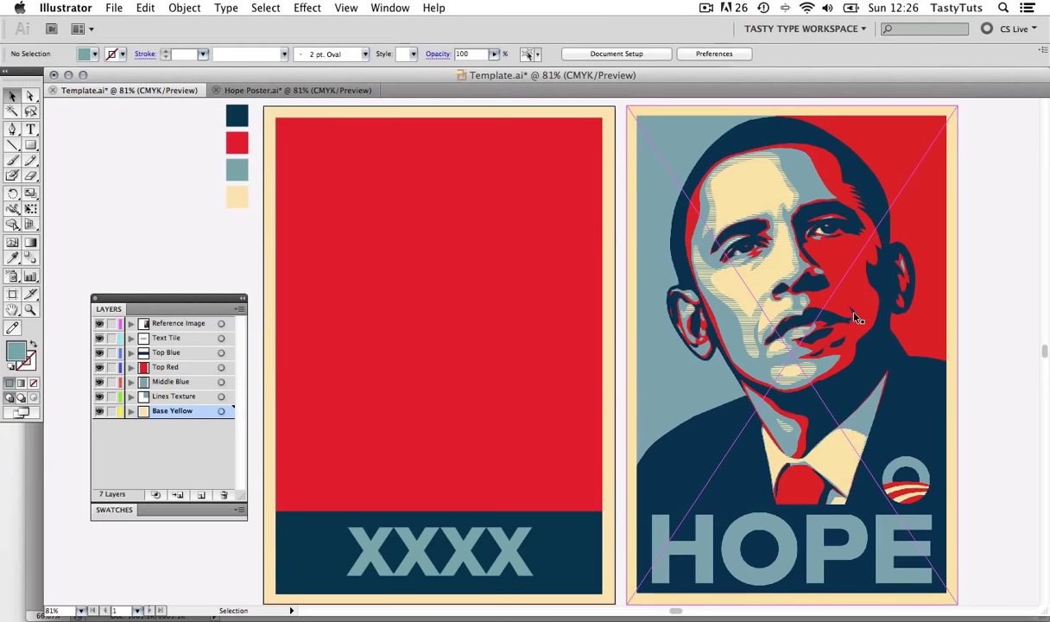
left_click(982, 336)
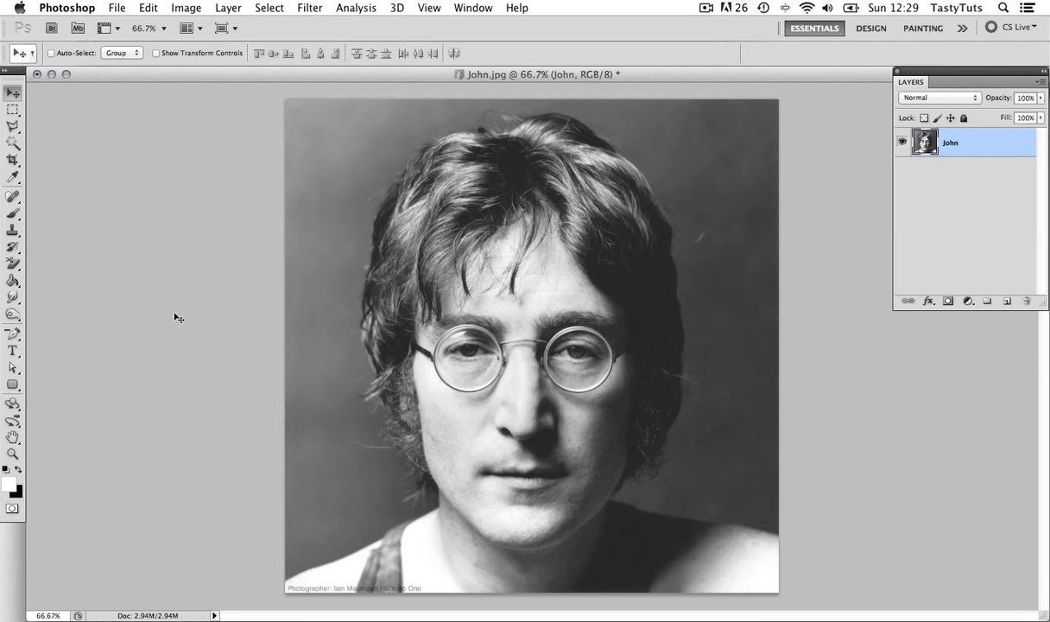
- Convert John.jpg to grayscale and zoom in on the mouth and chin
left_click(186, 9)
mouse_move(188, 26)
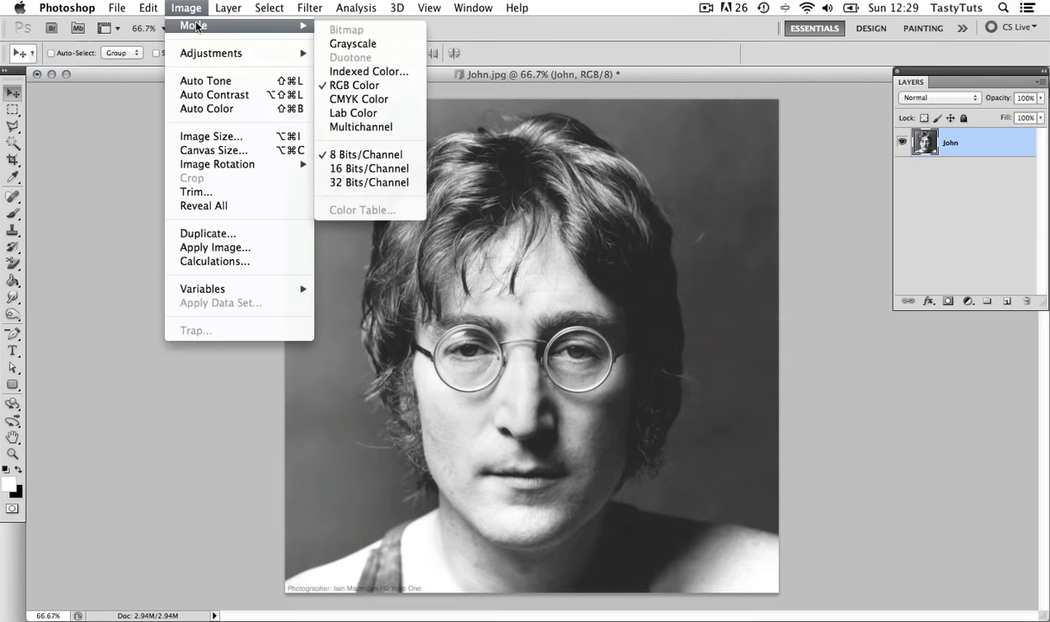
left_click(353, 43)
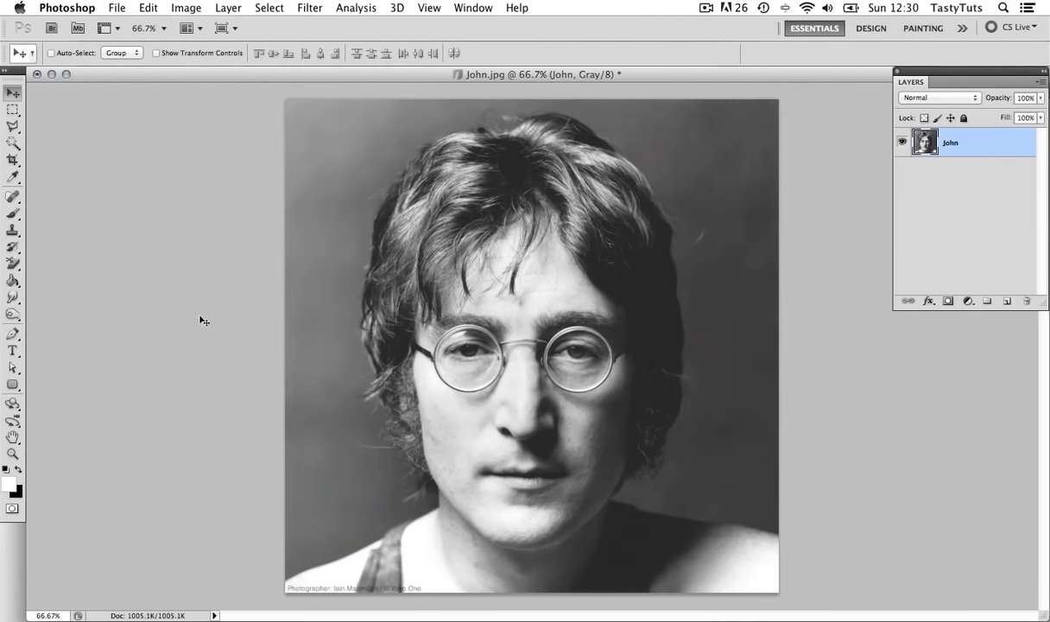
left_click(13, 316)
key("z")
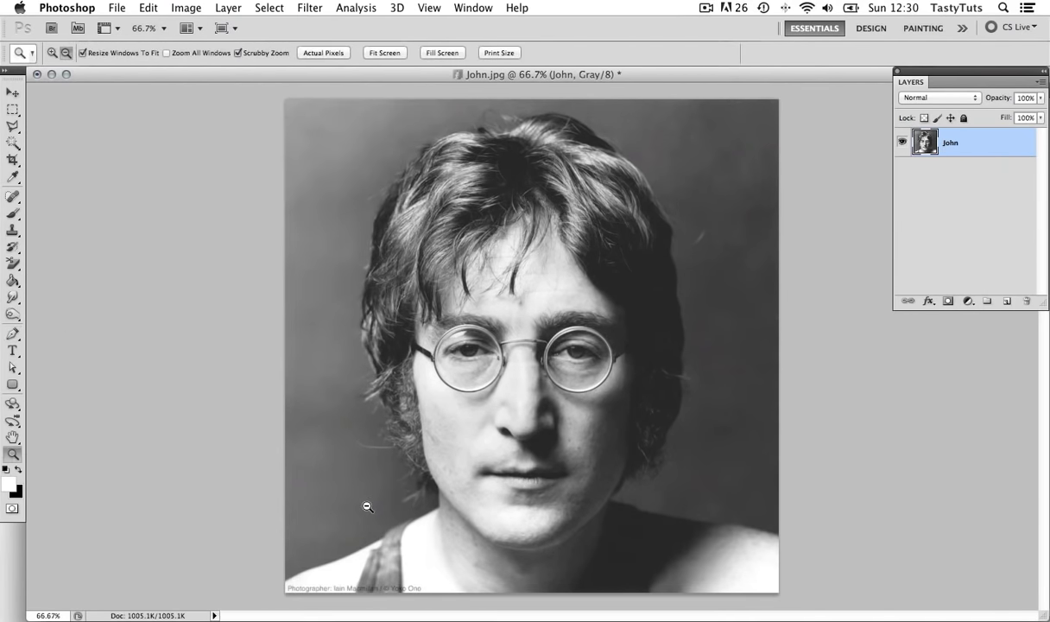
left_click(367, 507)
scroll(518, 363, "down", 3)
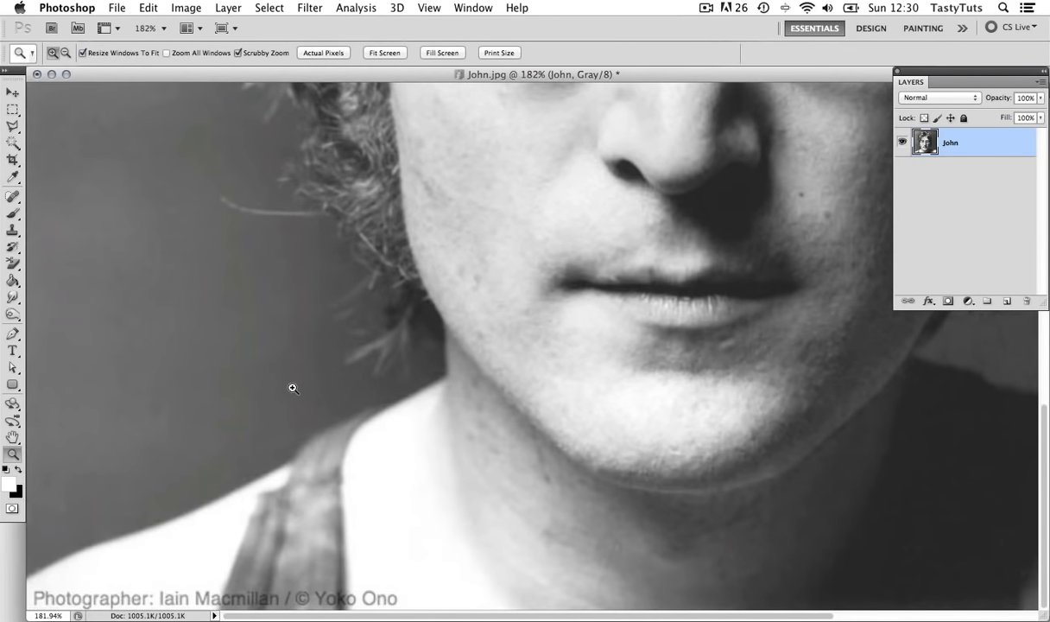
- Start a pen path with anchors along the left shoulder, neck and shoulder edge
key("p")
left_click(30, 577)
left_click(95, 545)
left_click(204, 505)
left_click(287, 464)
left_click(363, 410)
left_click(442, 339)
left_click(375, 296)
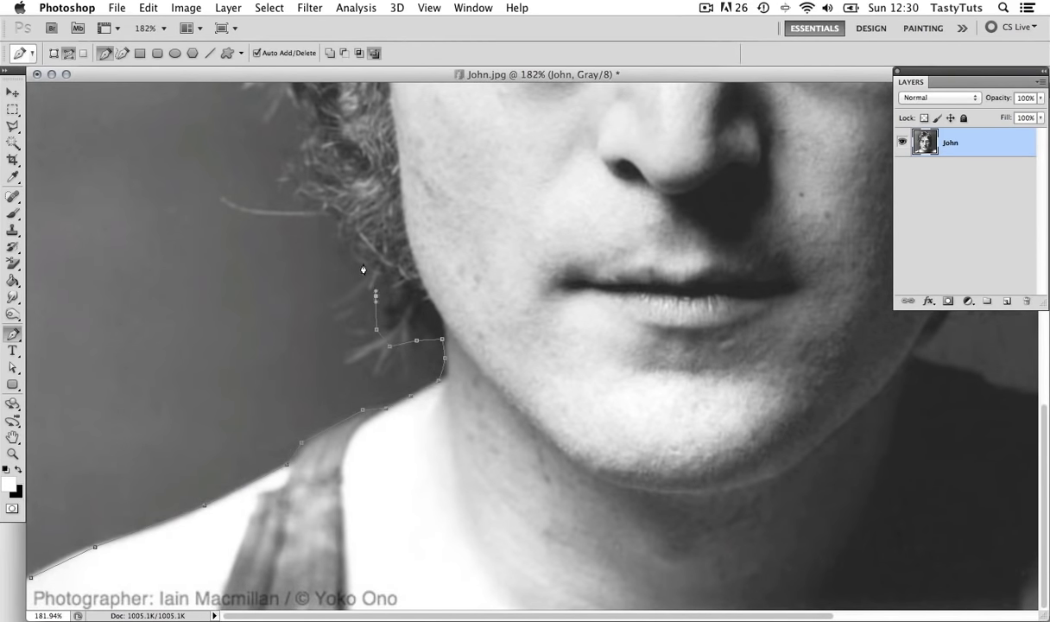
scroll(363, 270, "up", 5)
- Continue the pen outline up the left hair edge and over the crown
left_click(244, 368)
scroll(244, 368, "up", 5)
left_click(259, 345)
scroll(259, 346, "up", 3)
left_click(386, 208)
left_click(443, 181)
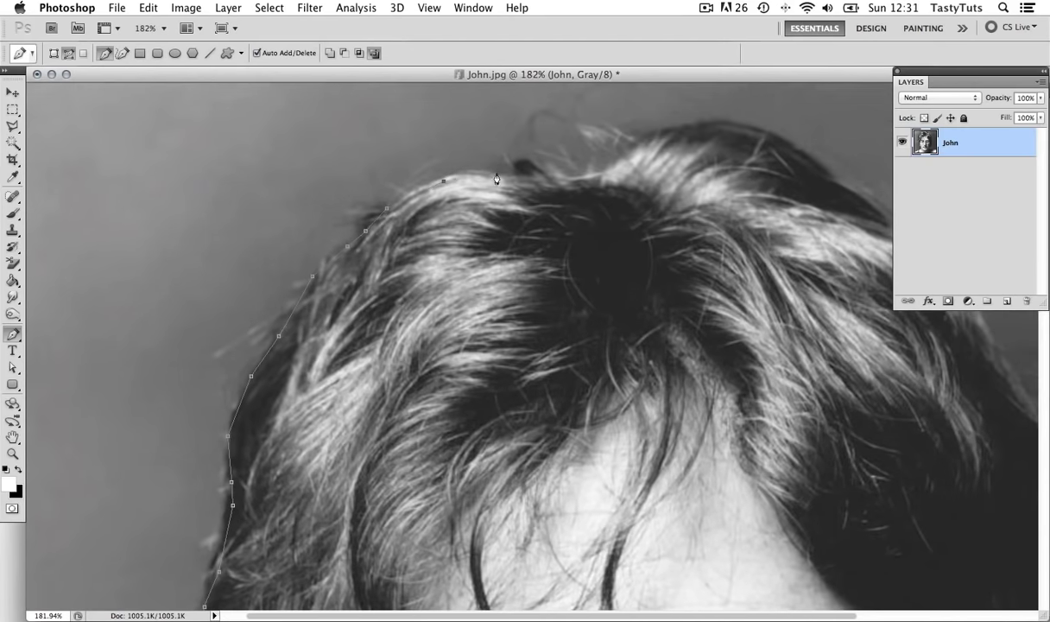
scroll(497, 179, "right", 5)
left_click(755, 415)
scroll(755, 414, "down", 3)
- Trace down the right hair edge and right shoulder, close the path and zoom out
left_click(773, 467)
scroll(741, 475, "down", 3)
left_click(777, 312)
left_click(773, 397)
left_click(749, 452)
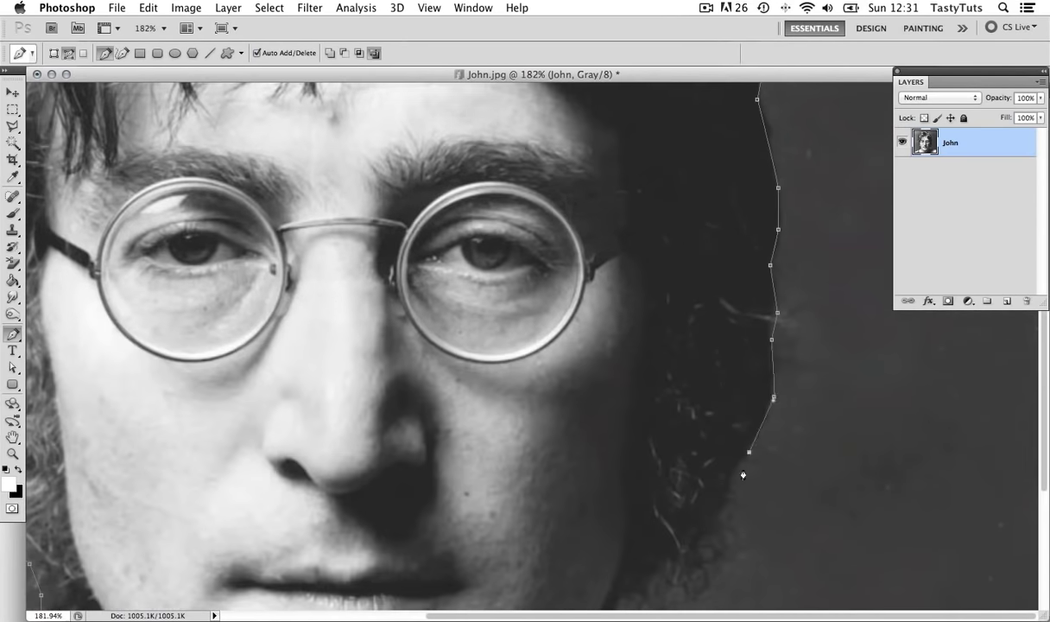
scroll(743, 474, "down", 5)
left_click(637, 411)
left_click(633, 446)
left_click(726, 458)
left_click(1032, 493)
scroll(120, 571, "left", 5)
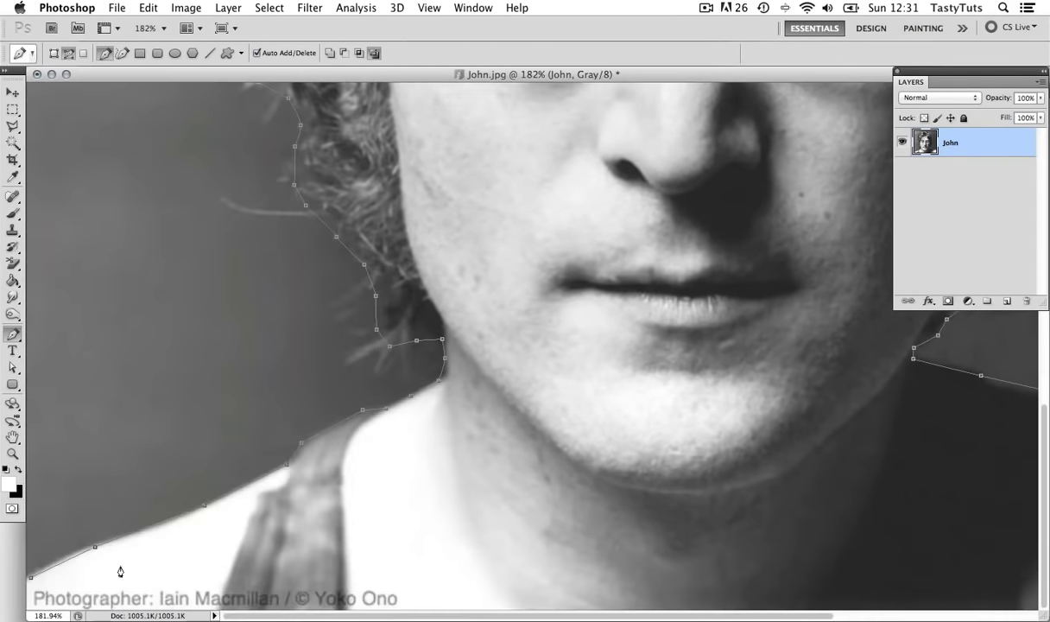
key("z")
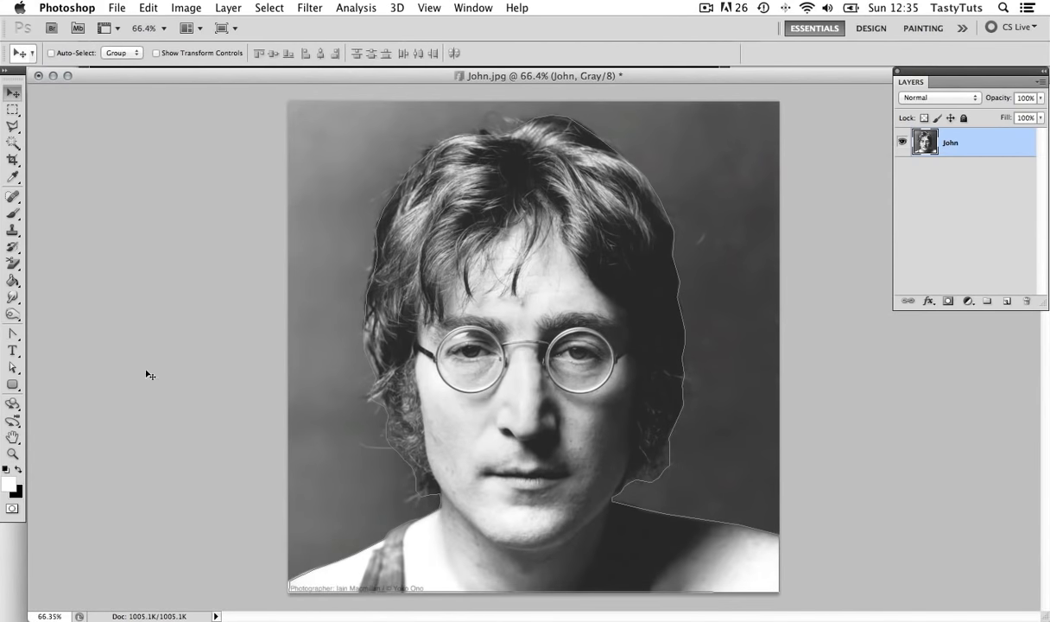
left_click(17, 338)
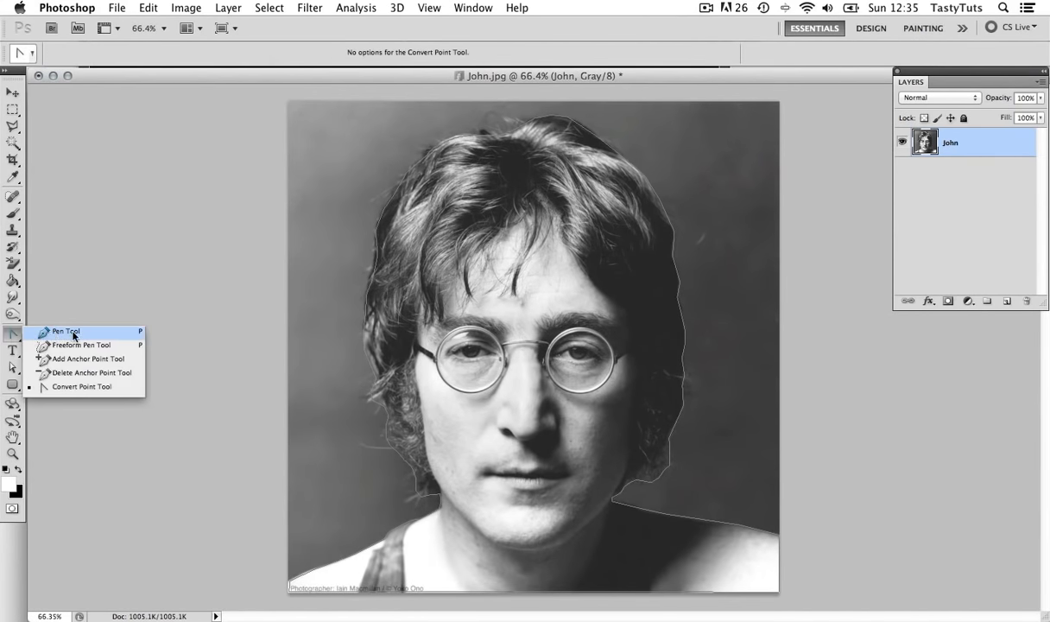
- Zoom in on the face with the Convert Point Tool and display the path's anchors
left_click(82, 386)
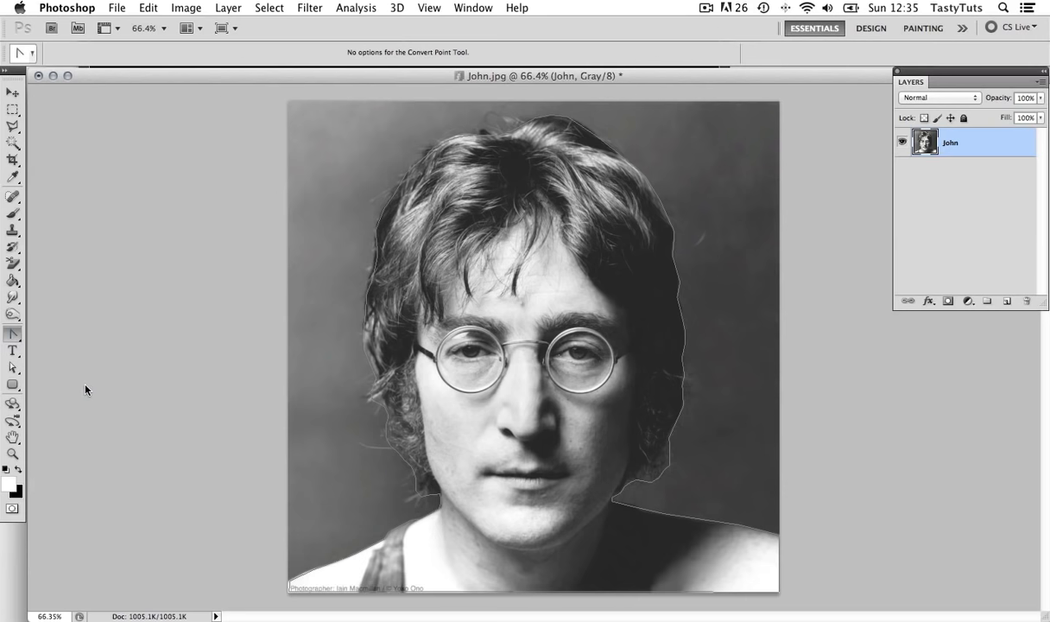
key("z")
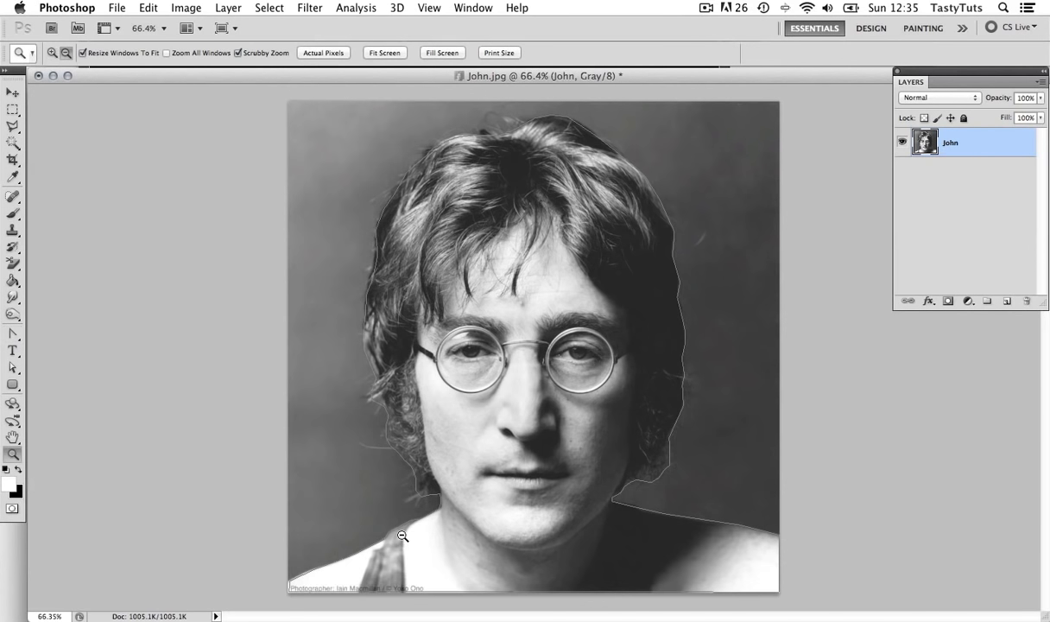
scroll(402, 535, "up", 5)
scroll(264, 531, "down", 3)
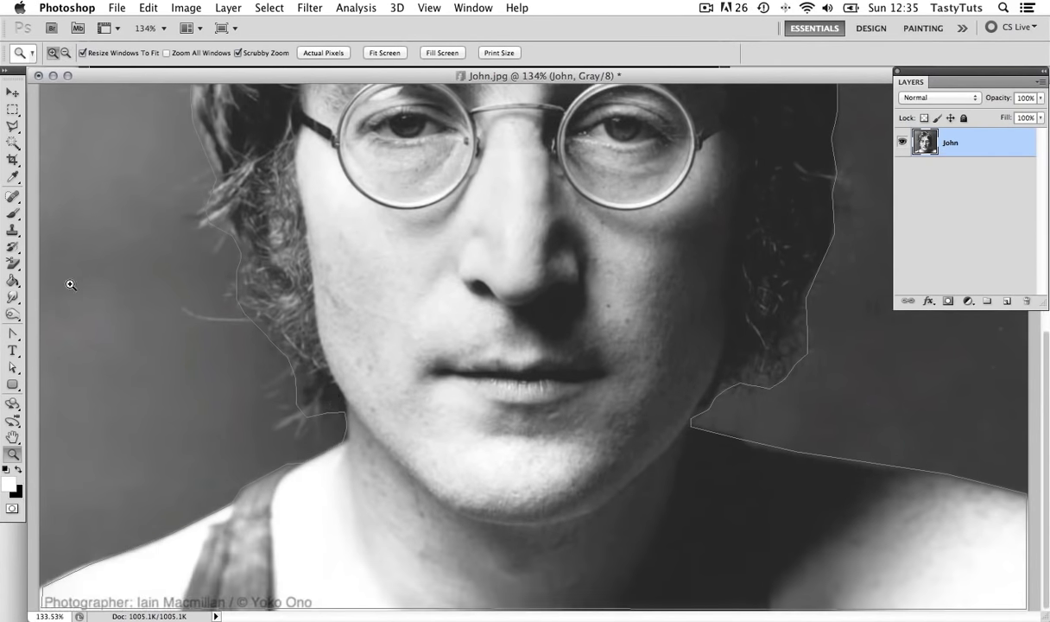
left_click(12, 334)
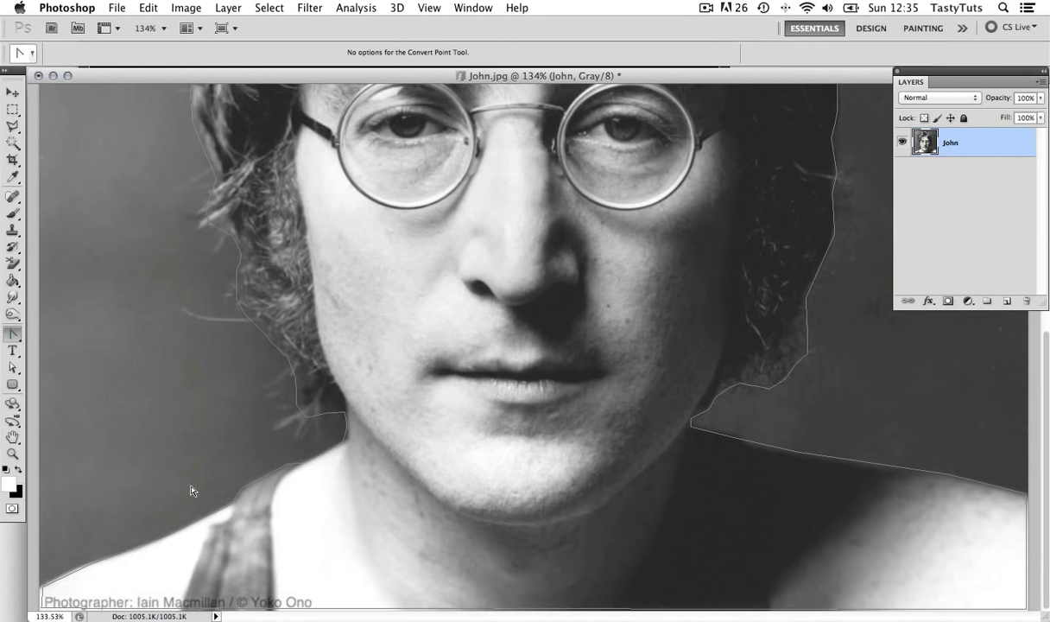
left_click(252, 488)
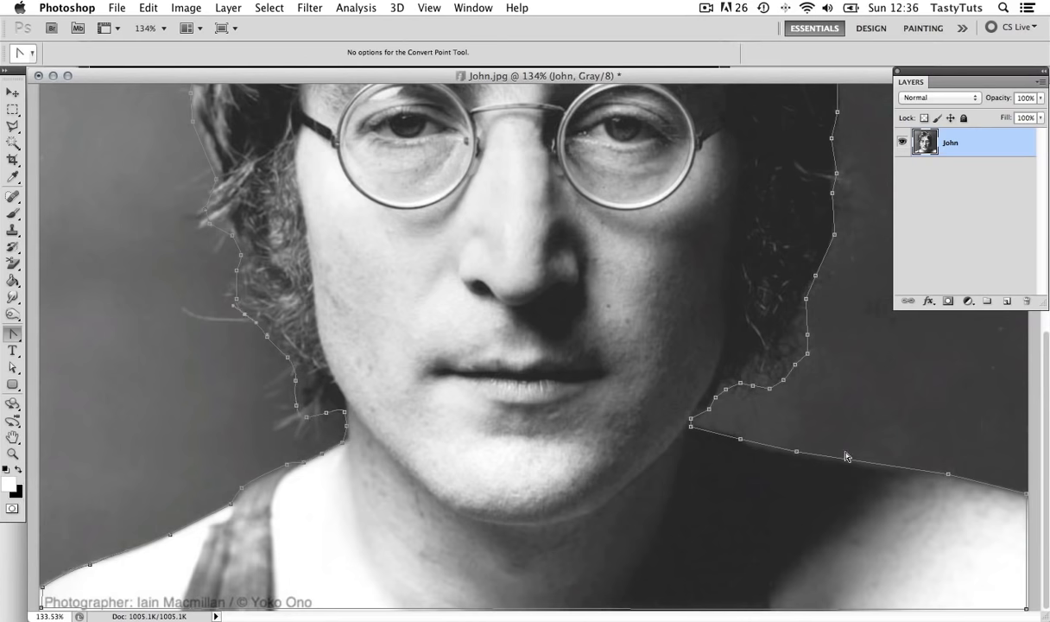
- Adjust anchors along the hair and shoulders, zoom out, and bring up the path's context menu
scroll(204, 338, "up", 5)
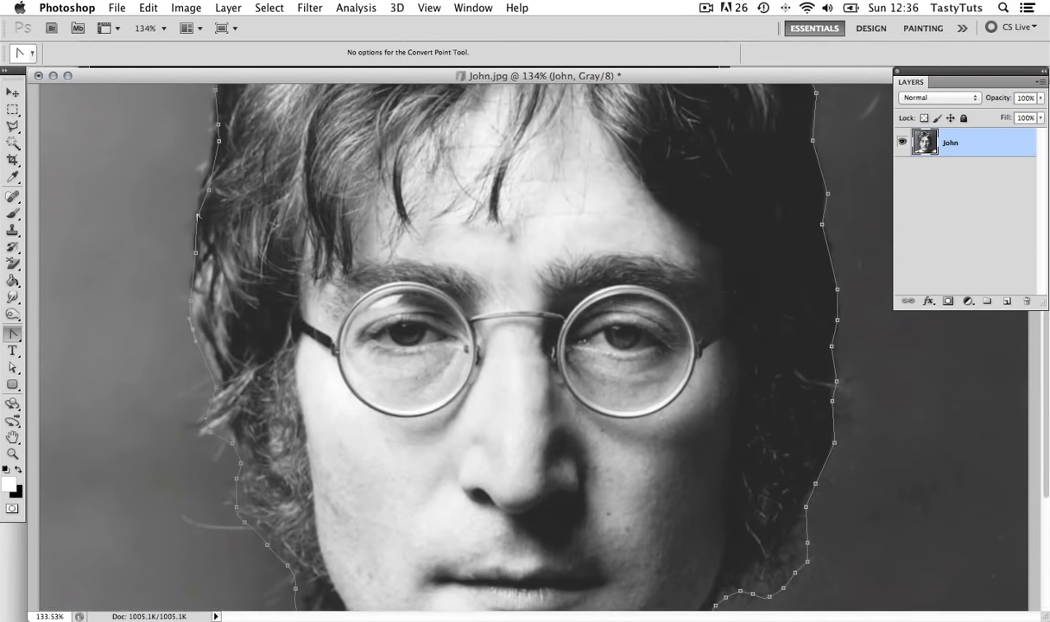
scroll(204, 337, "up", 5)
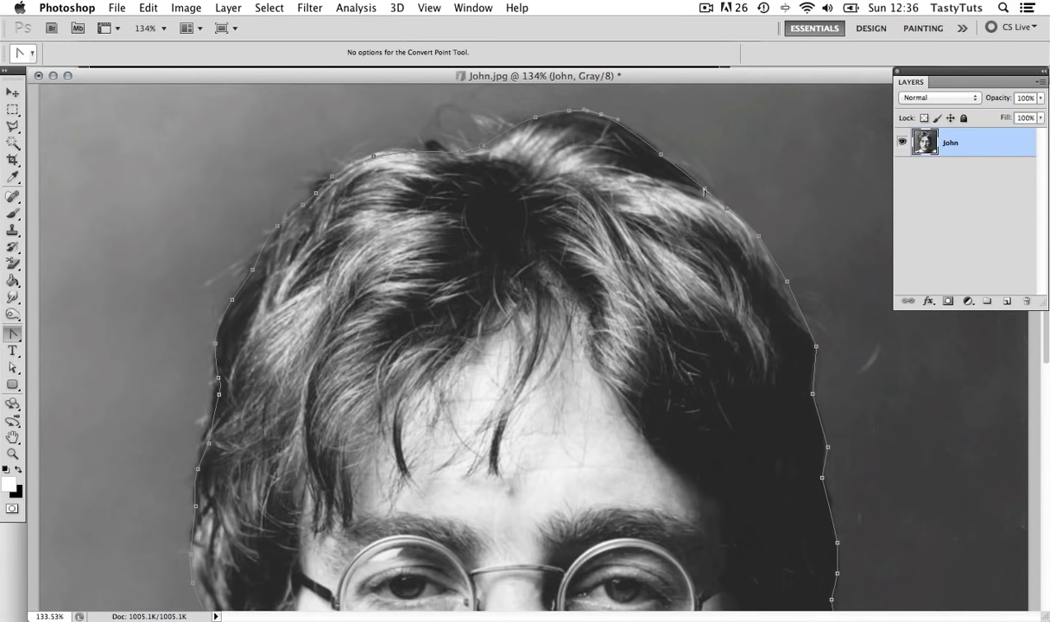
scroll(809, 300, "down", 5)
scroll(812, 216, "down", 3)
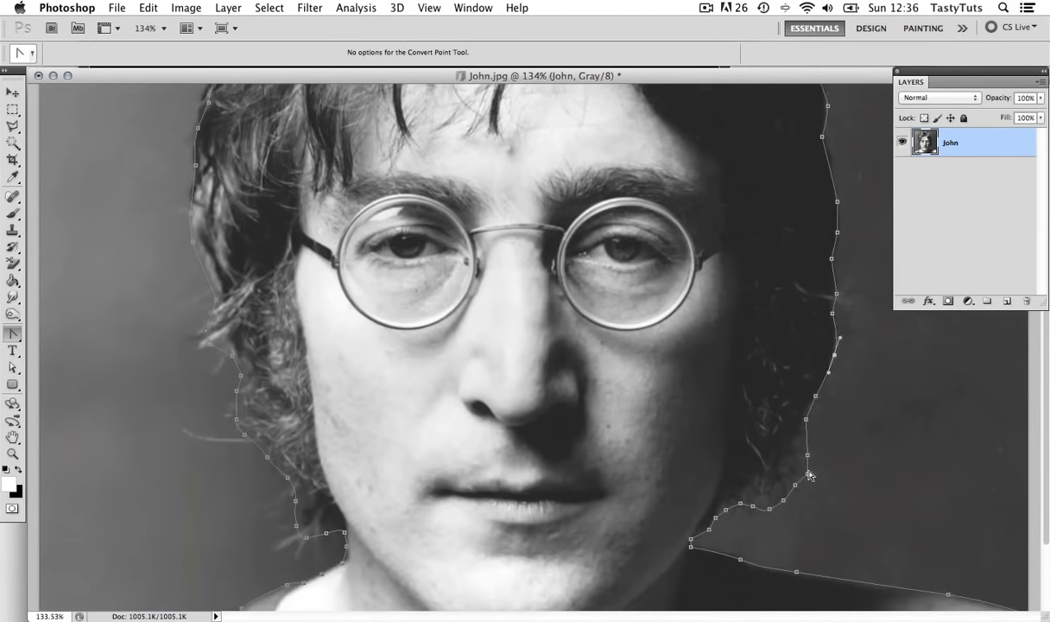
key("z")
left_click(515, 329, "alt")
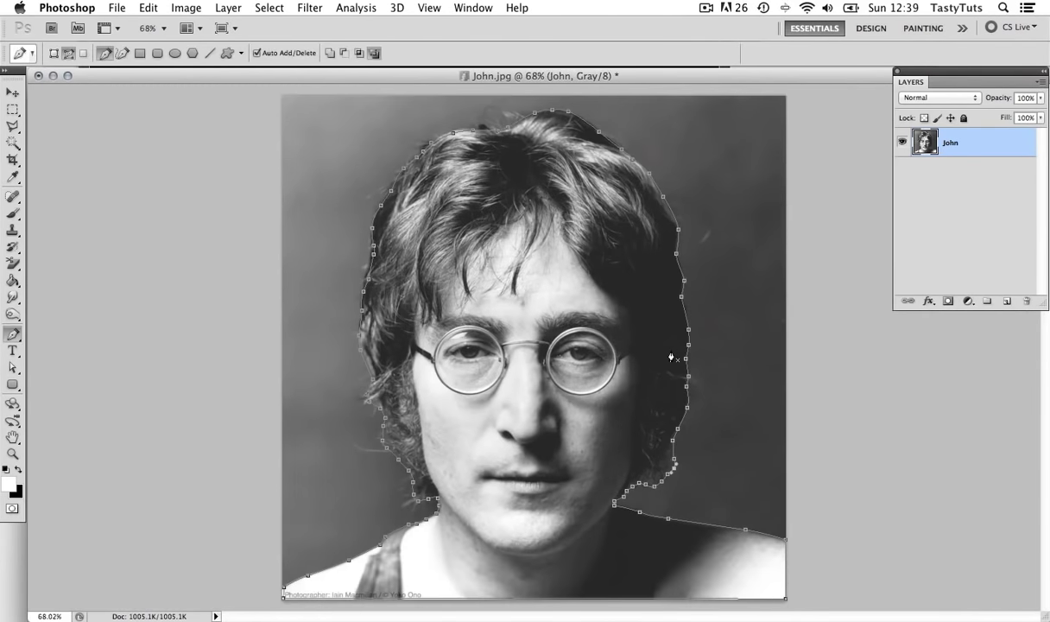
right_click(686, 320)
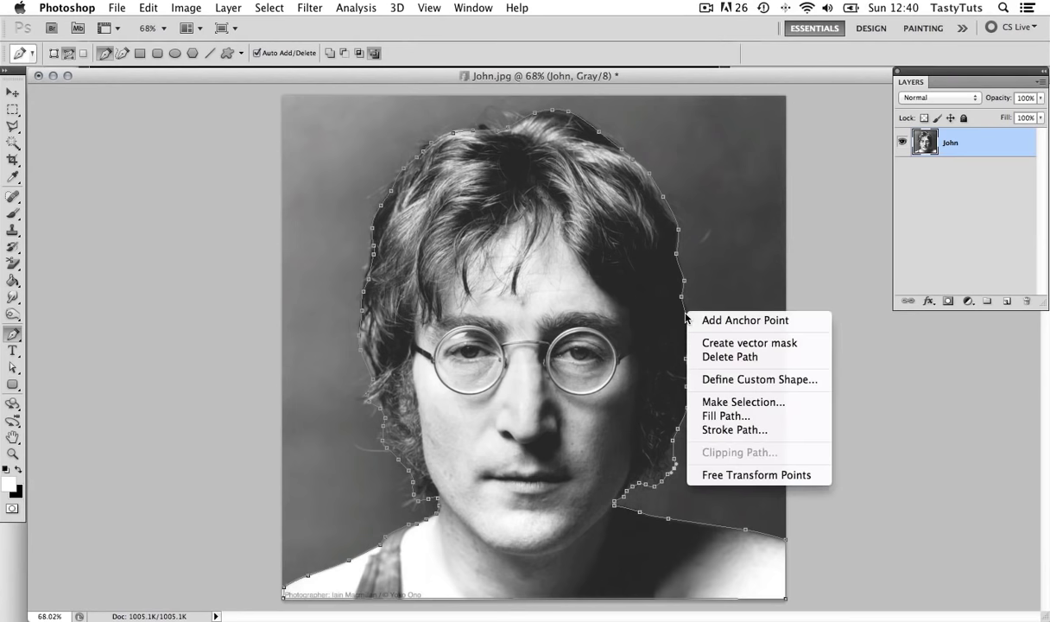
- Make a selection from the path and add a layer mask hiding the grey background
left_click(759, 403)
left_click(609, 242)
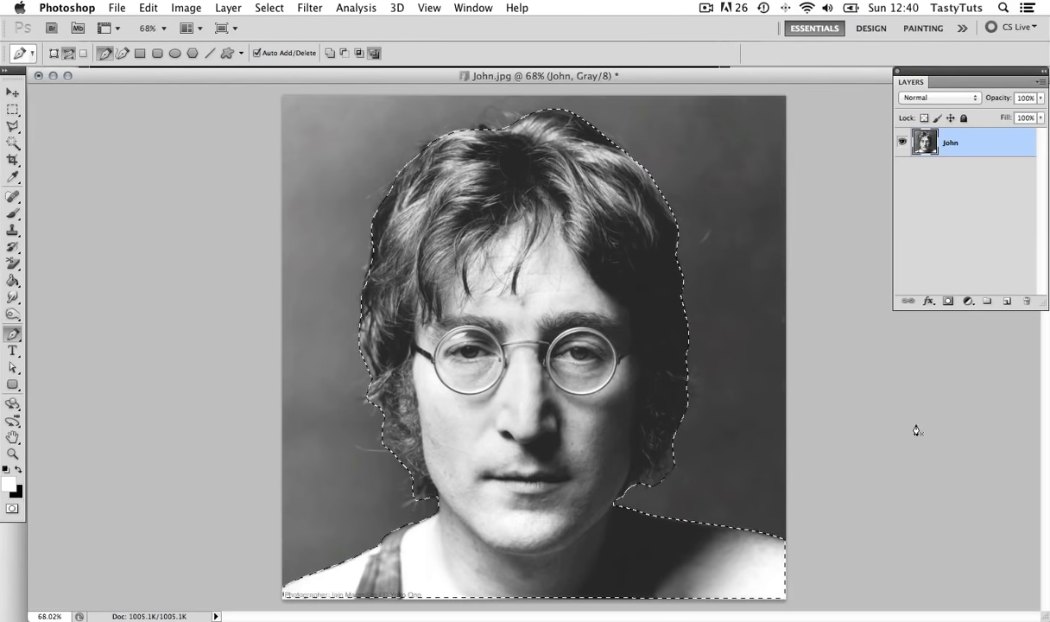
left_click(947, 301)
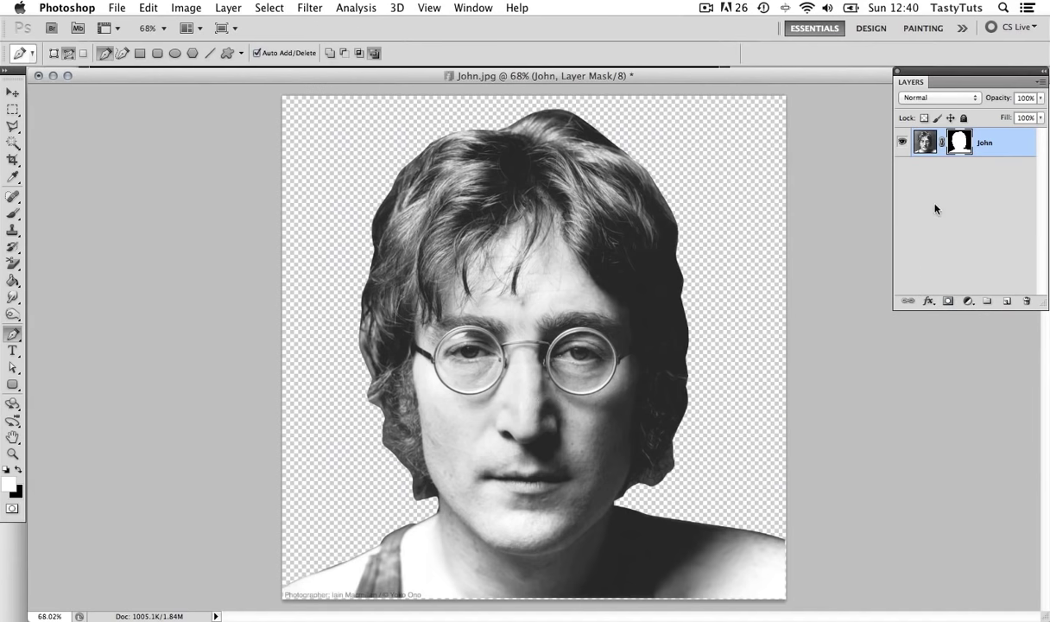
left_click(925, 142)
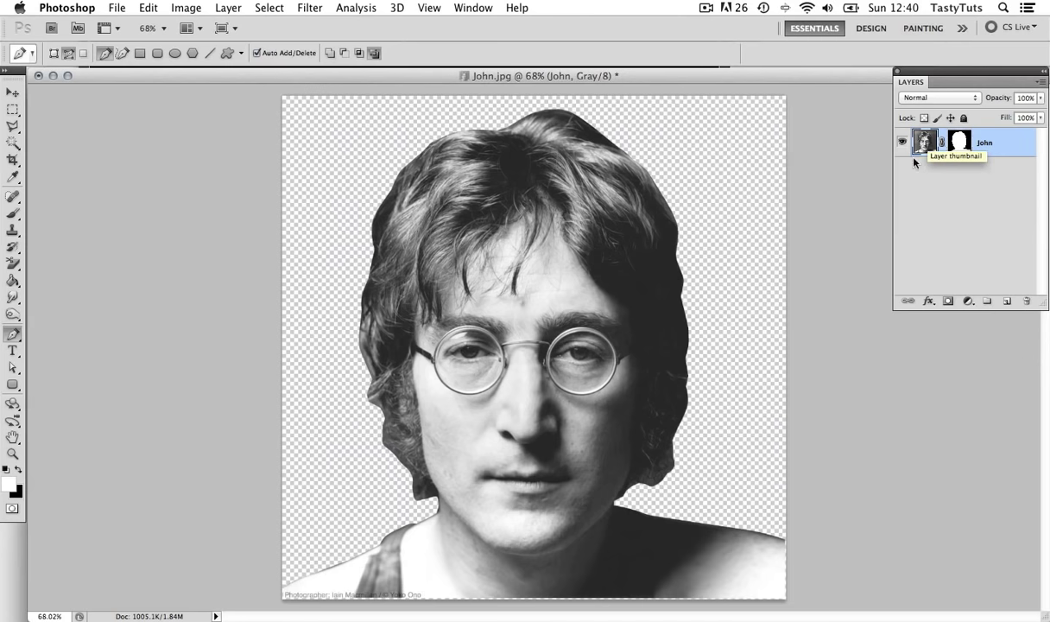
- Add a Levels adjustment layer with inputs 32, 0.78 and 198 for stark contrast
left_click(968, 302)
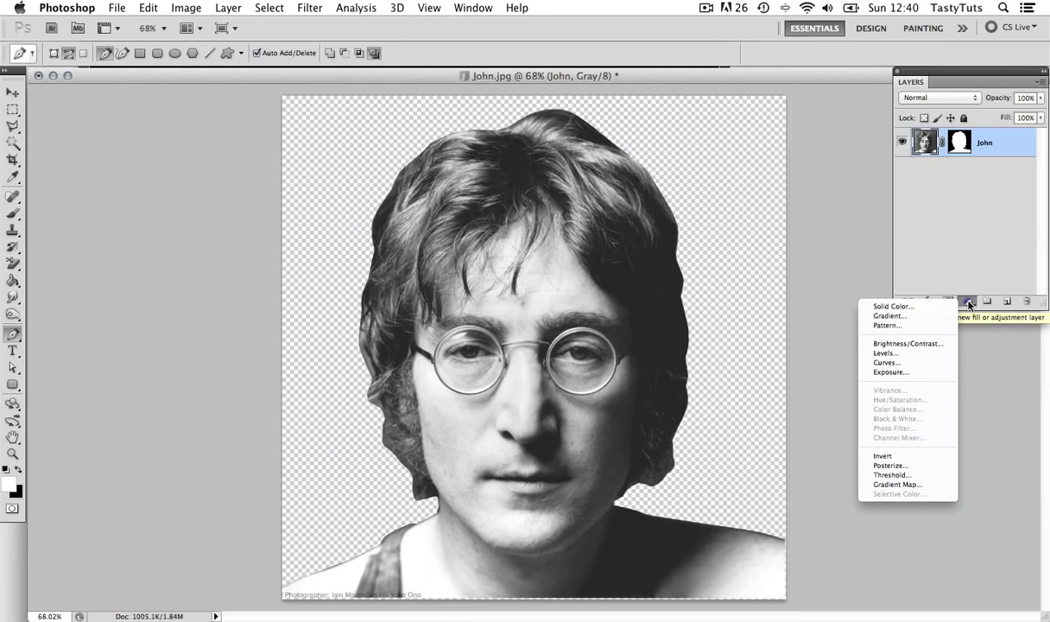
left_click(904, 354)
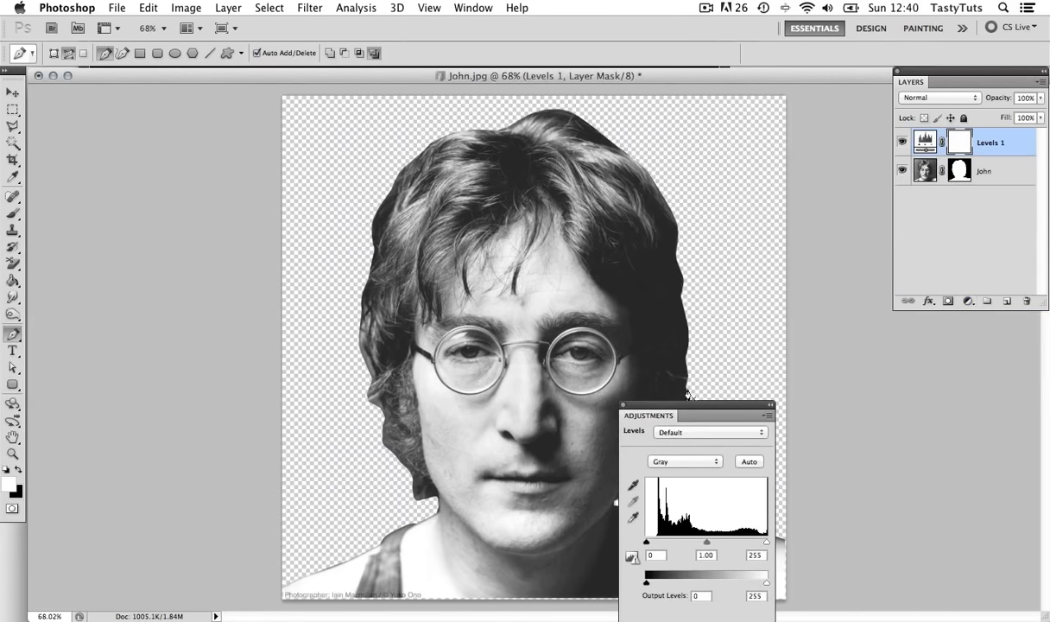
left_click_drag(686, 403, 158, 185)
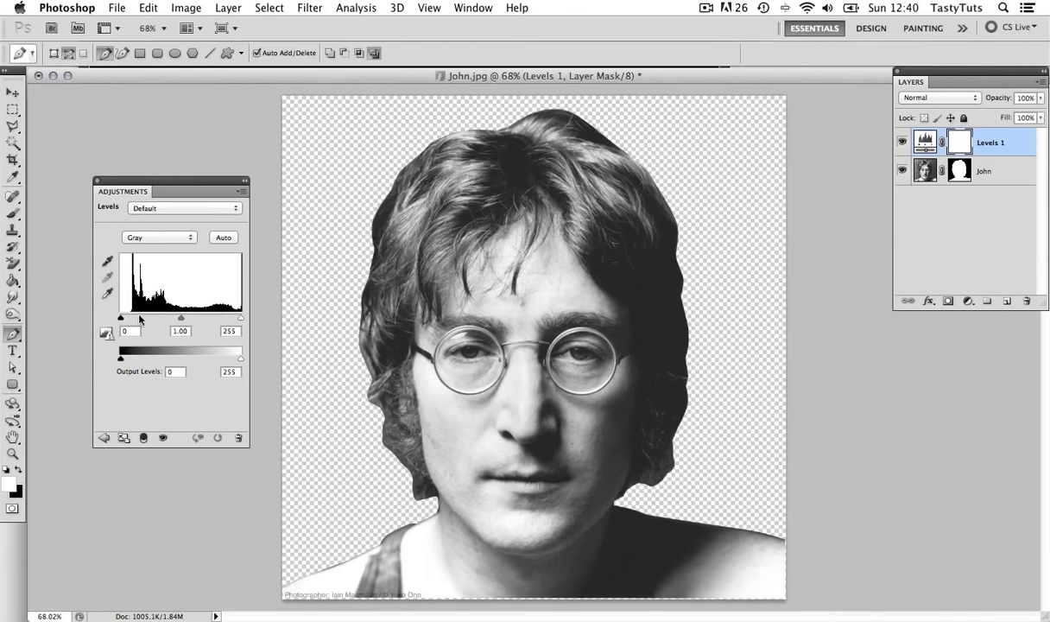
left_click_drag(121, 320, 133, 319)
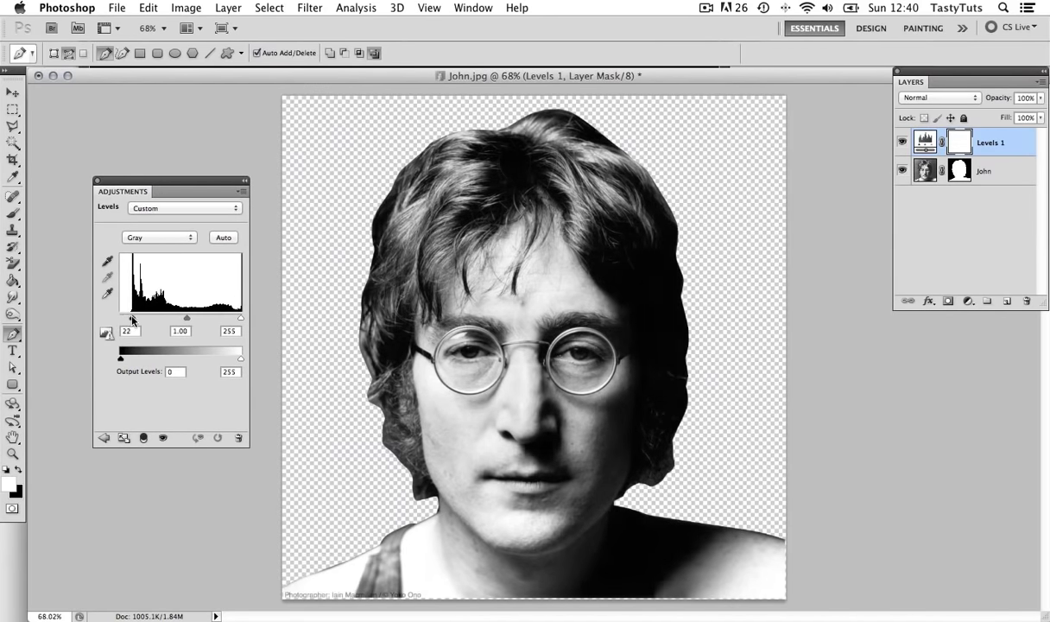
left_click_drag(239, 318, 133, 320)
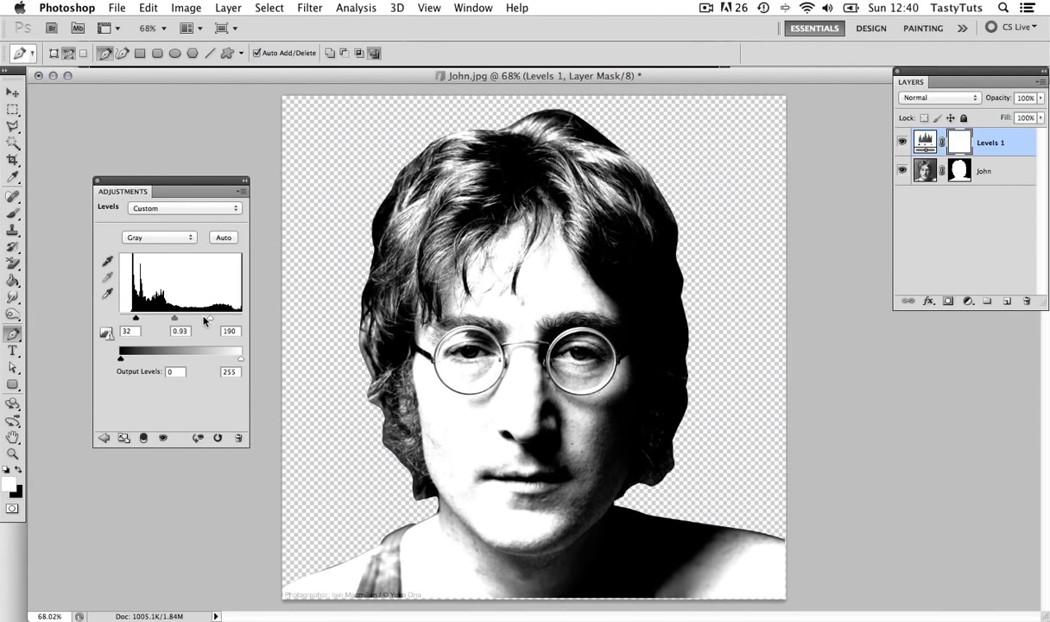
left_click_drag(214, 319, 181, 320)
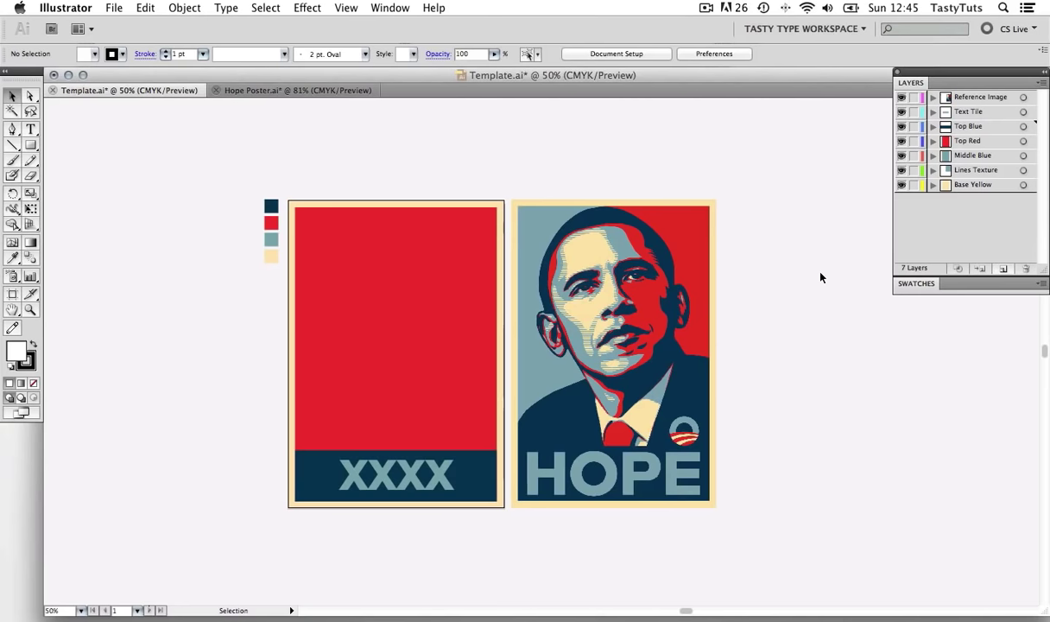
- Hide the HOPE reference poster, centre the template, and make Top Blue the active layer
left_click(901, 97)
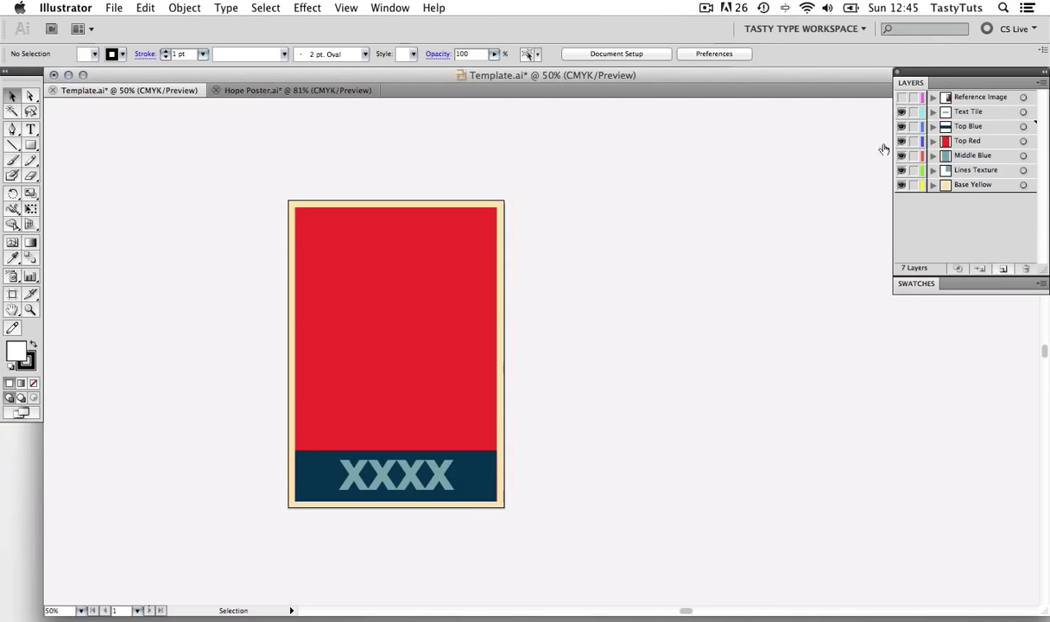
left_click_drag(415, 316, 517, 326)
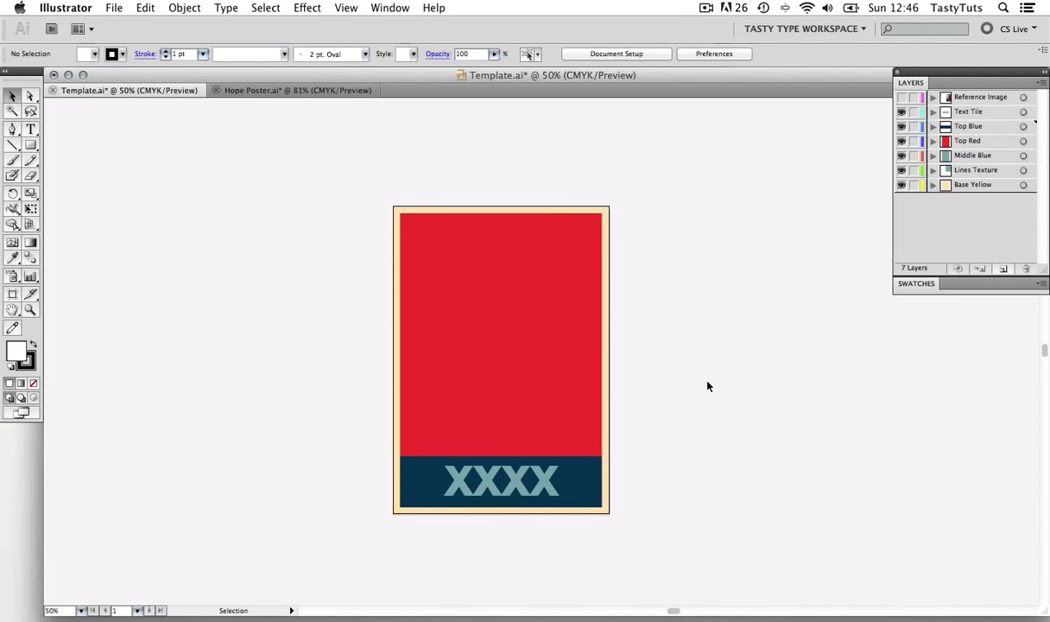
left_click(967, 127)
left_click(901, 126)
left_click(901, 126)
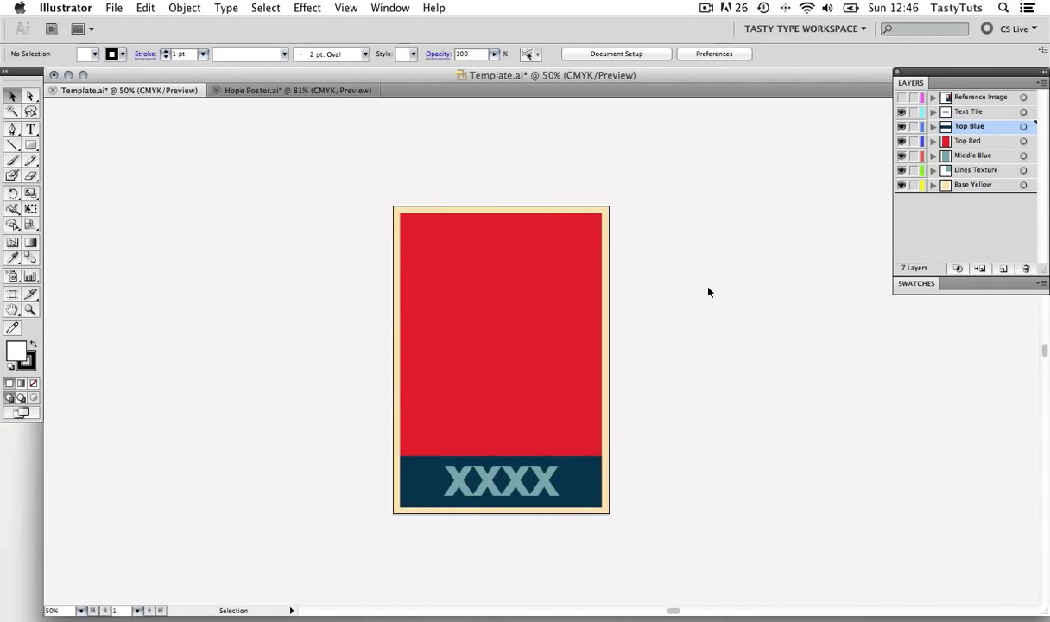
- Place John_Lennon.psd and position it to the left of the poster artboard
left_click(114, 7)
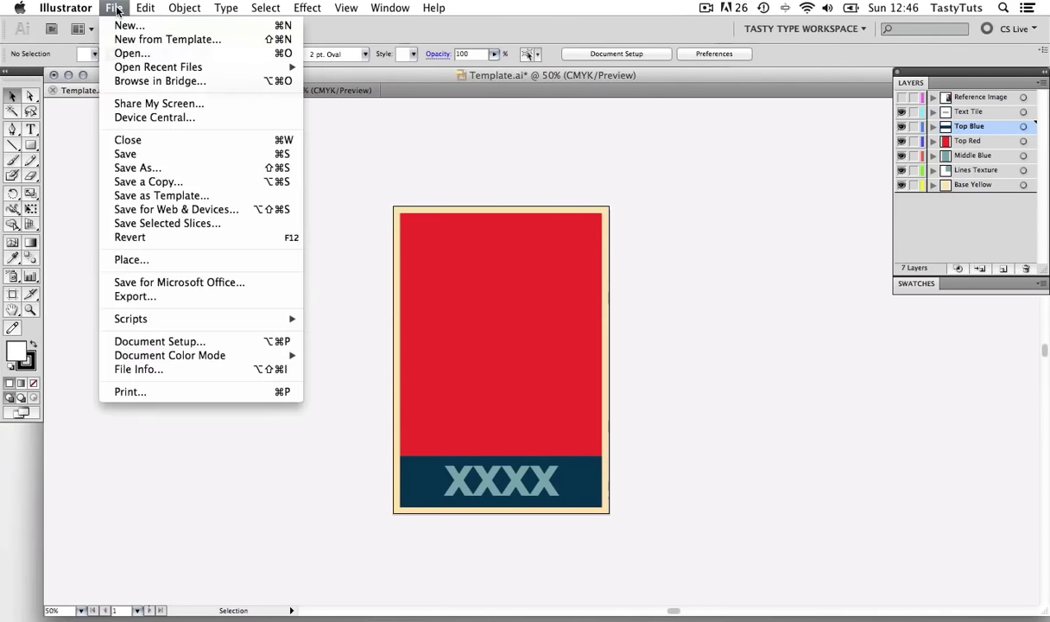
left_click(159, 262)
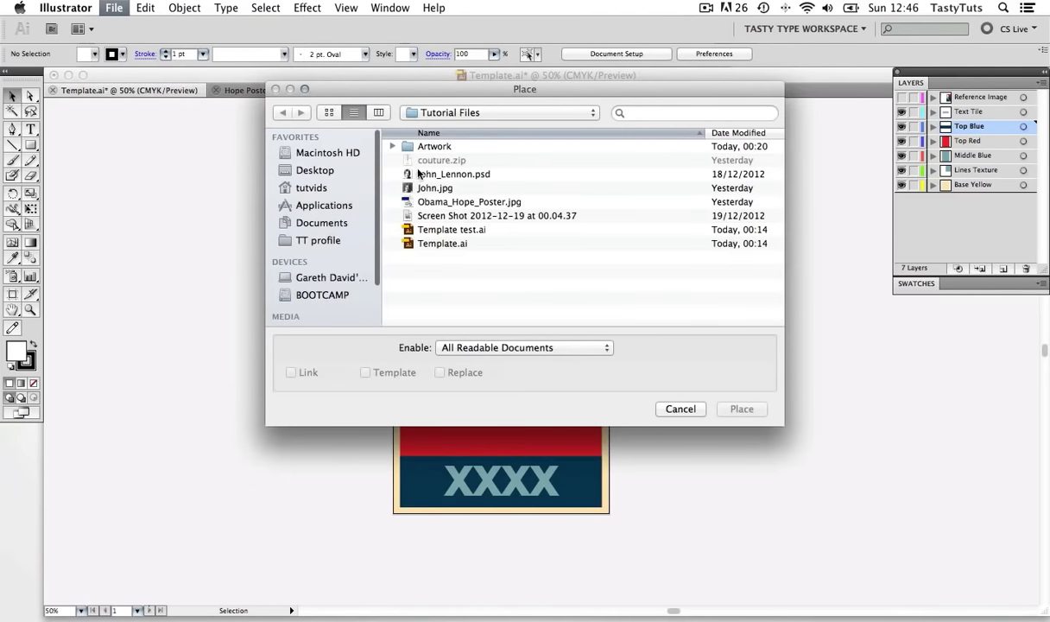
left_click(425, 173)
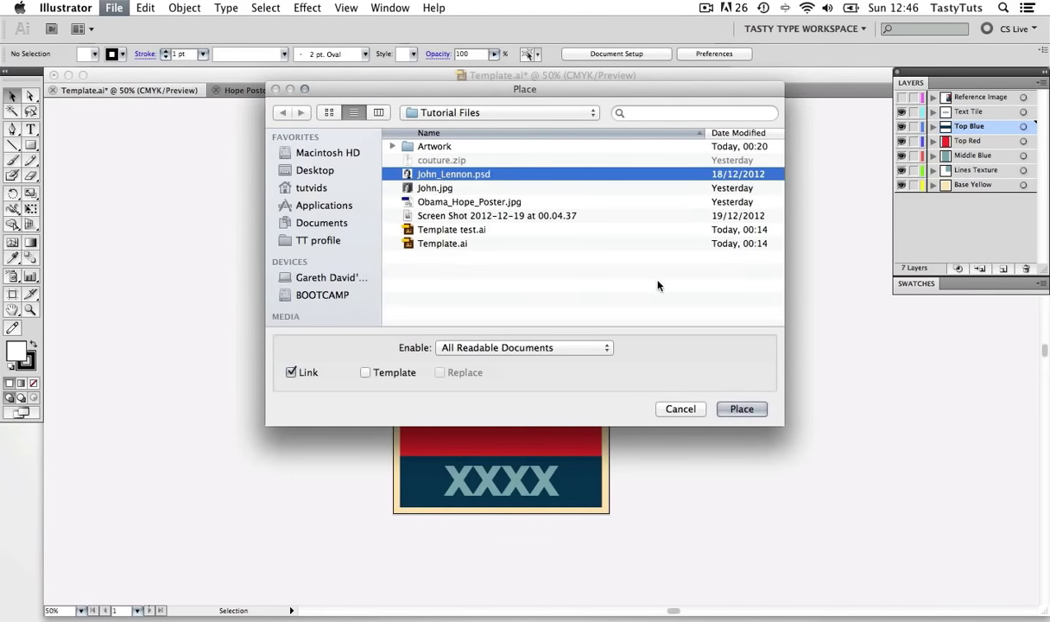
left_click(741, 408)
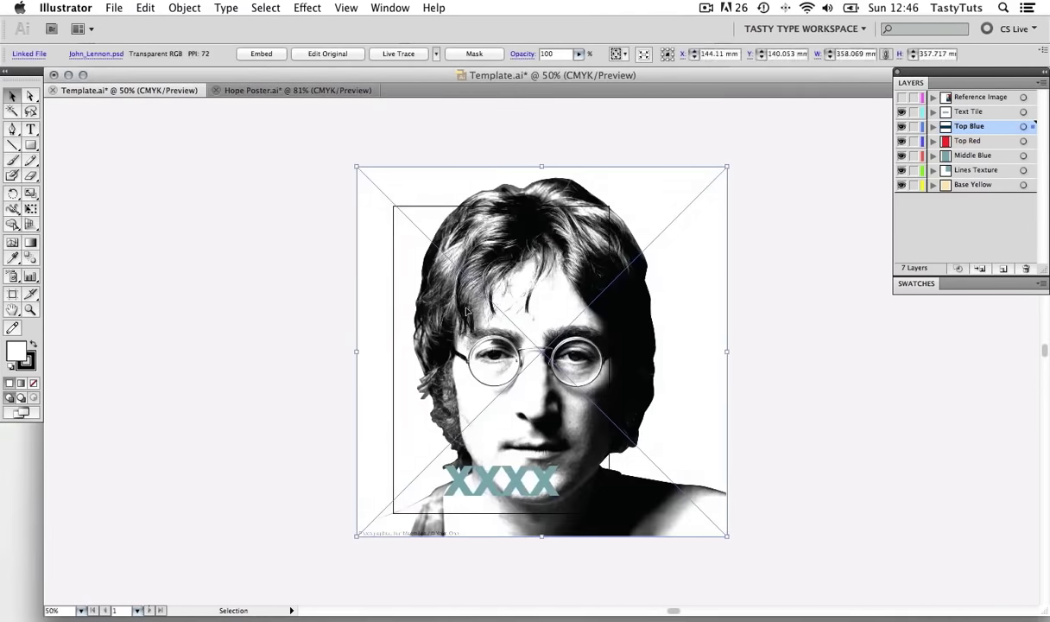
left_click_drag(639, 311, 268, 294)
scroll(268, 294, "left", 5)
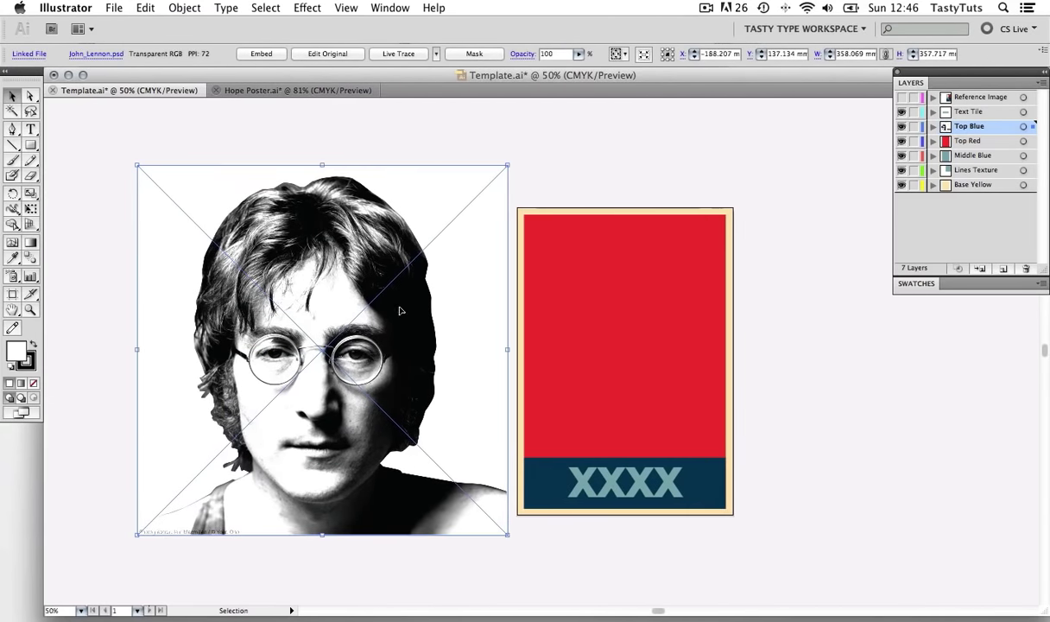
left_click(713, 136)
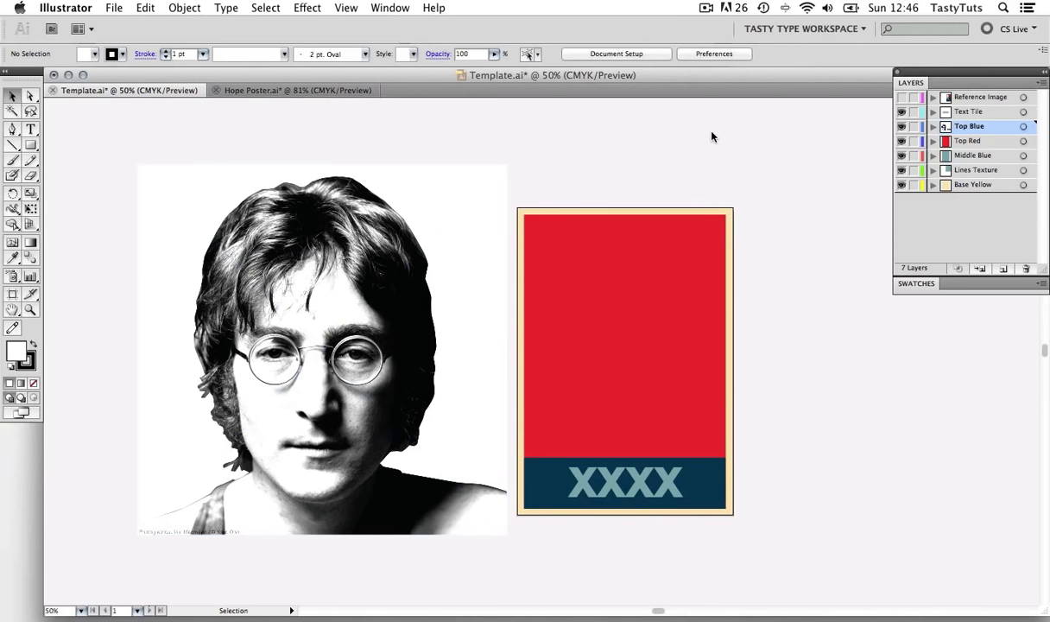
left_click(492, 198)
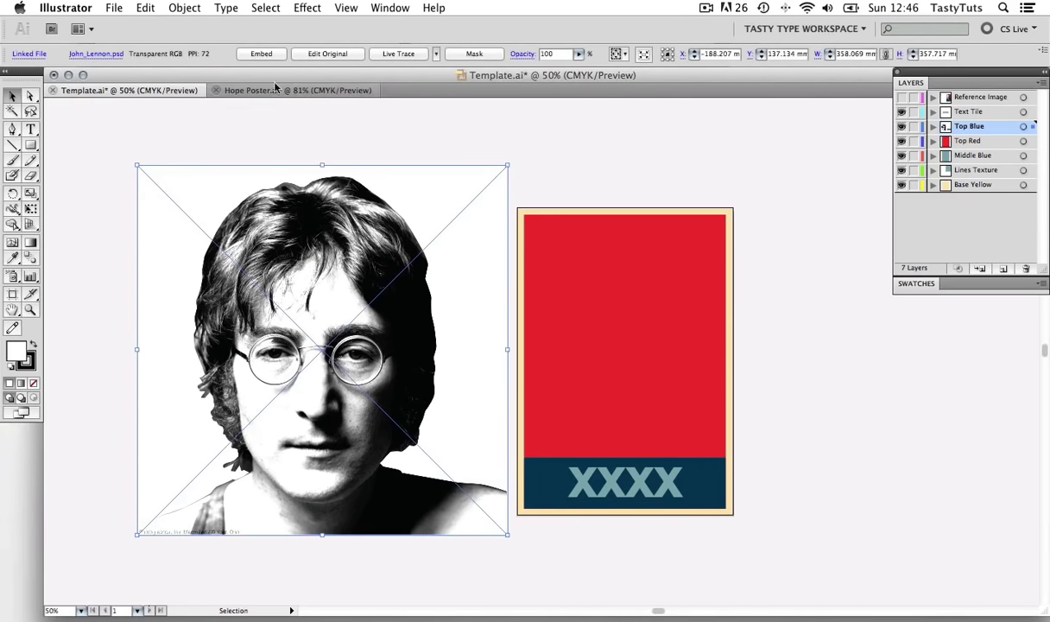
left_click(183, 9)
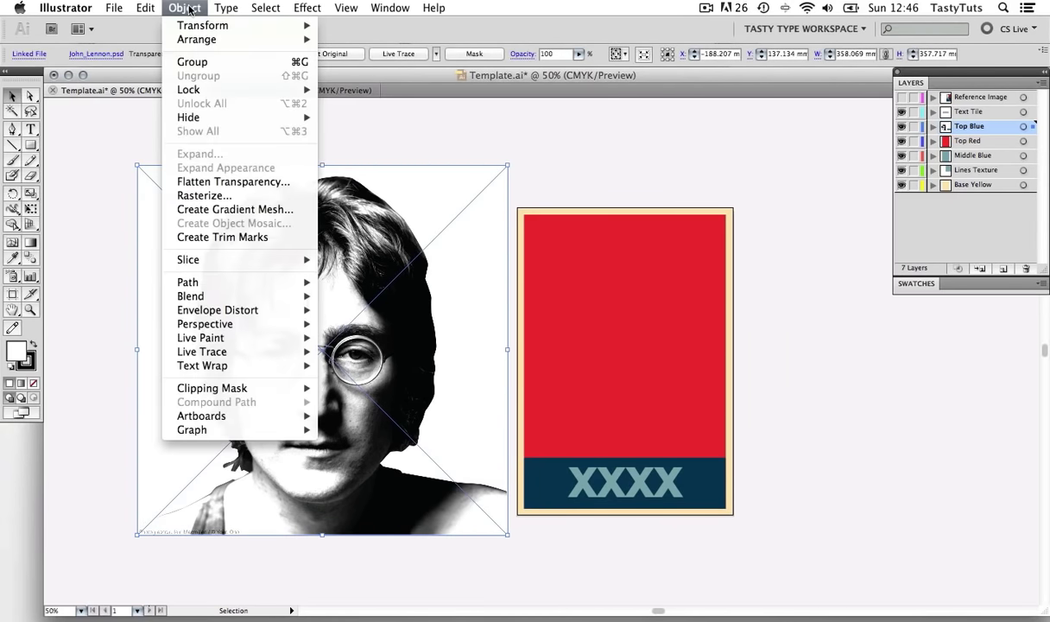
- Rasterize the Lennon photo into an embedded CMYK image at High (300 ppi)
left_click(206, 196)
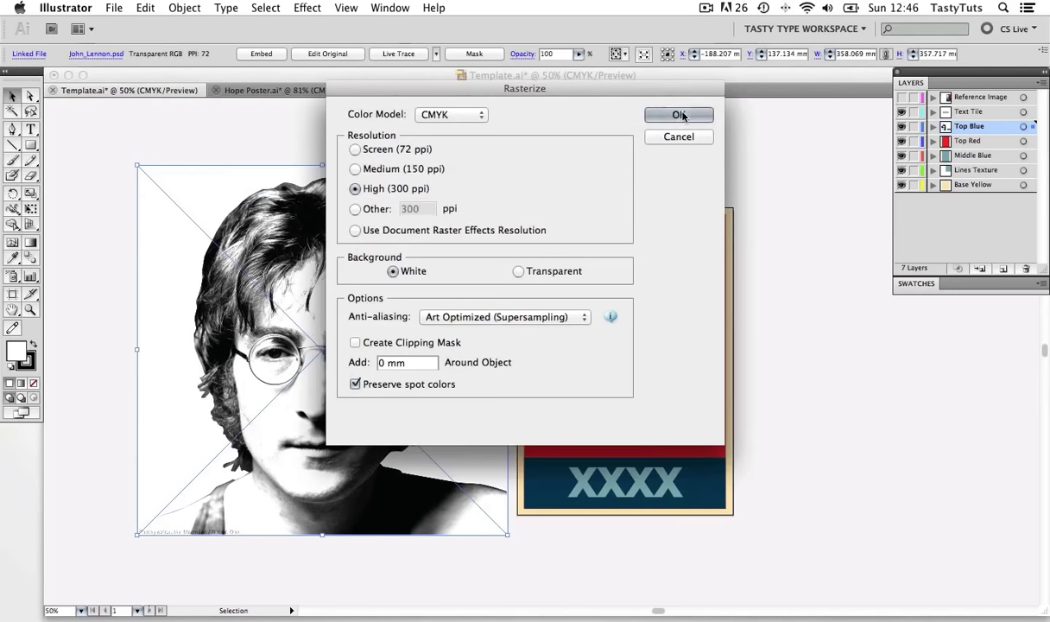
left_click(679, 115)
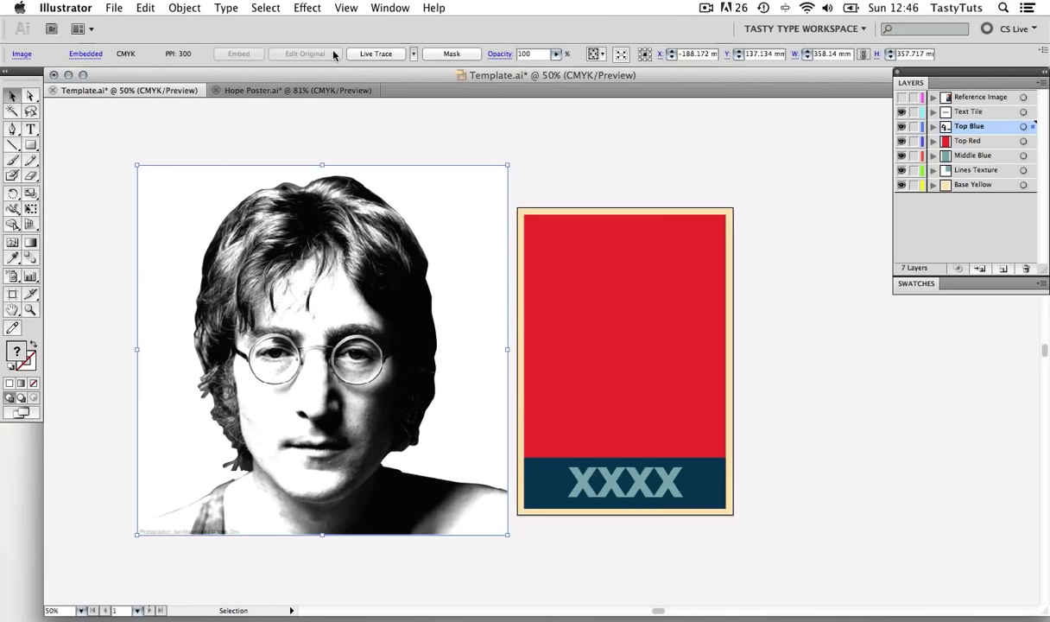
left_click(307, 7)
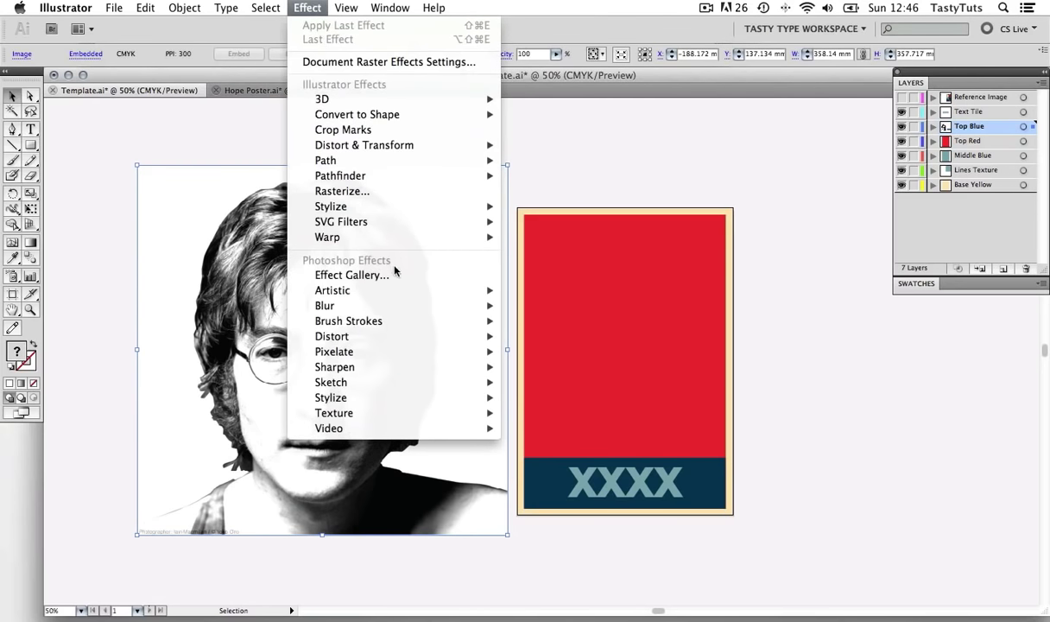
- Choose the Artistic Cutout effect and frame Lennon's face in its preview at 25%
mouse_move(401, 297)
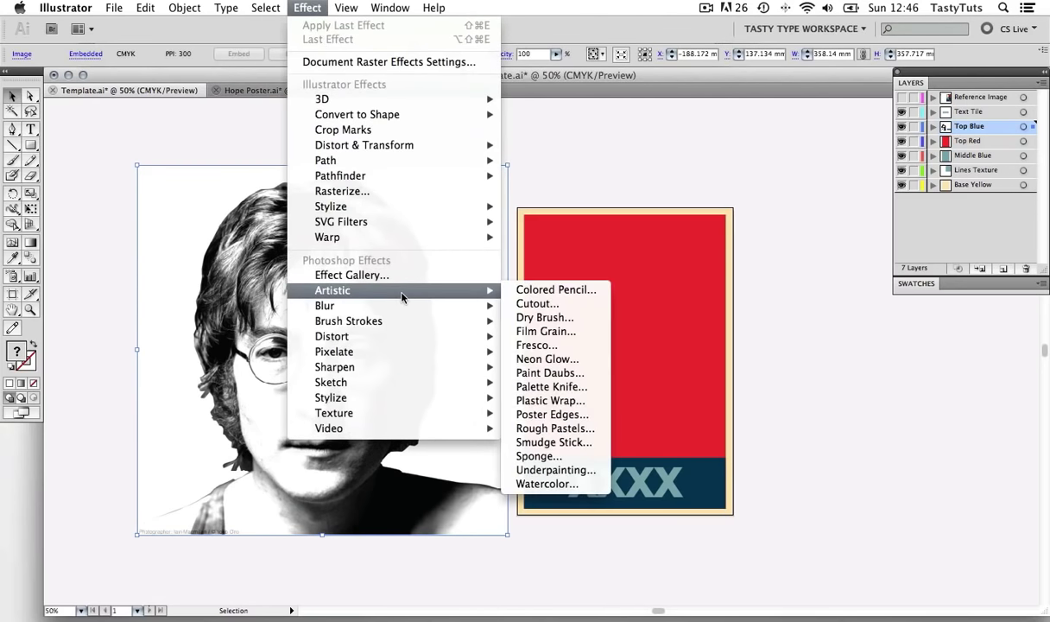
left_click(537, 304)
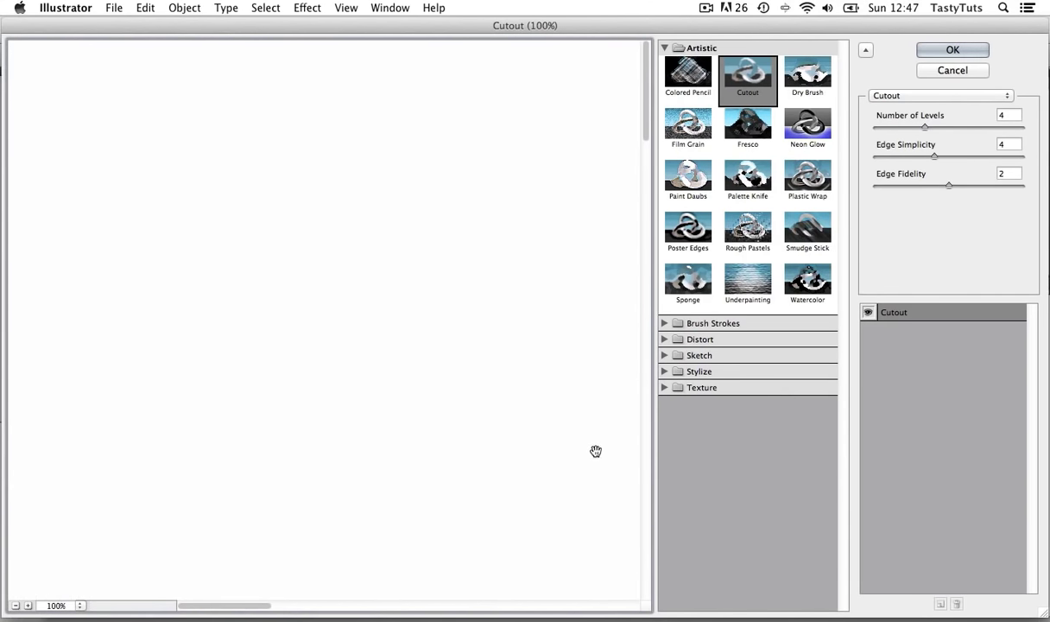
left_click_drag(595, 450, 258, 227)
left_click_drag(541, 378, 311, 226)
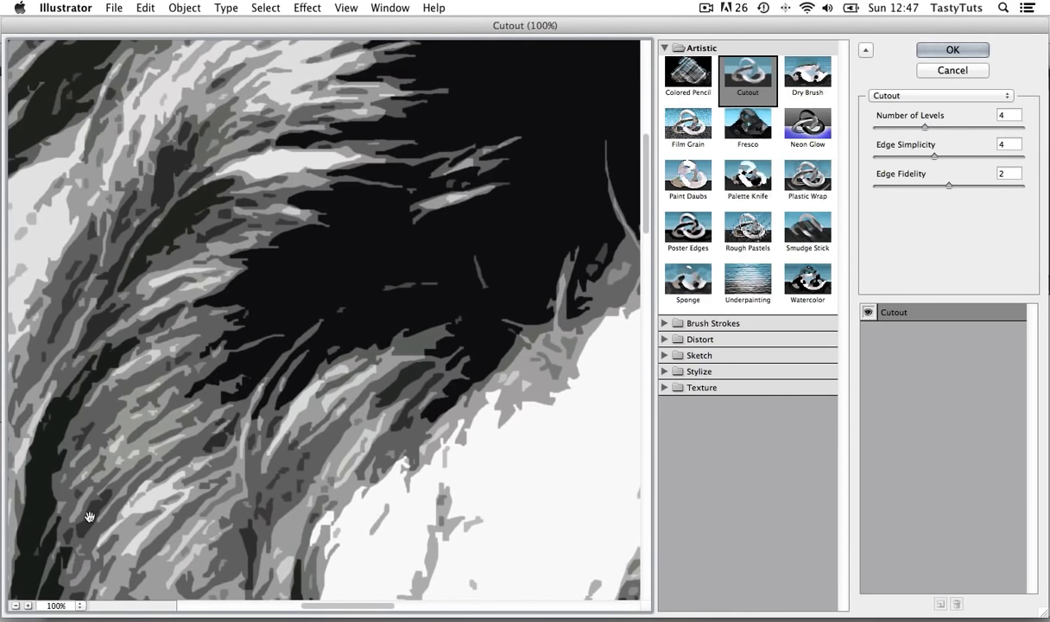
left_click(15, 606)
left_click(16, 606)
left_click(16, 606)
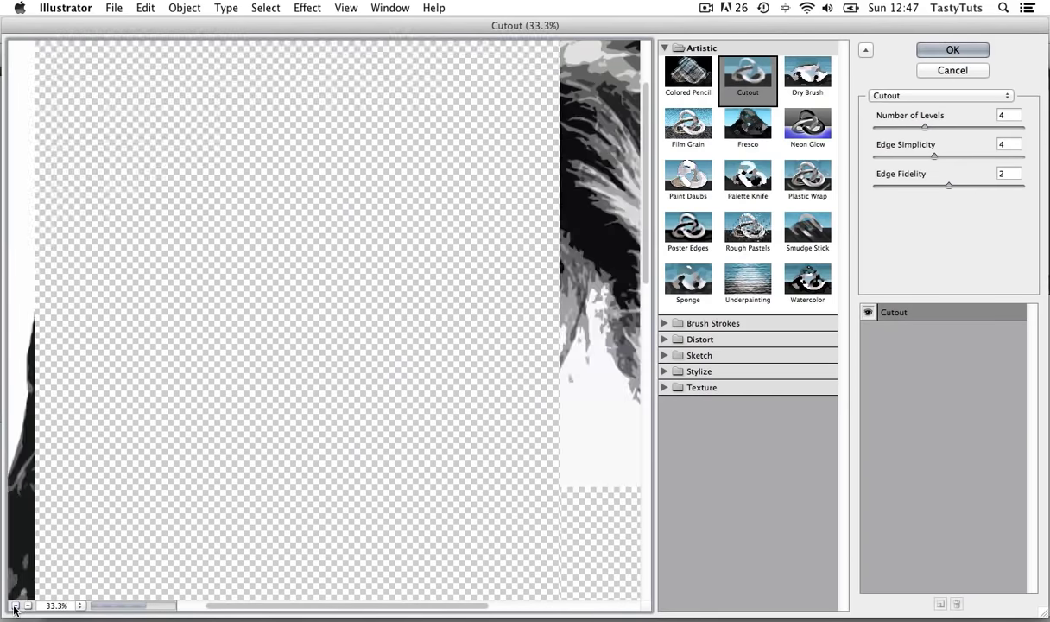
left_click(15, 606)
left_click(15, 607)
left_click(16, 606)
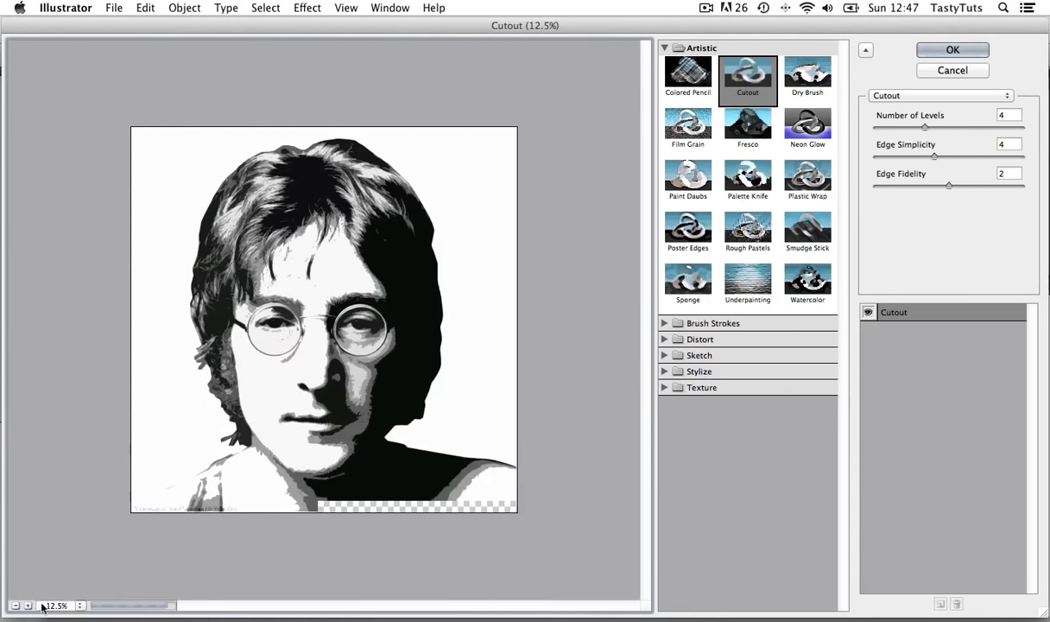
left_click(27, 606)
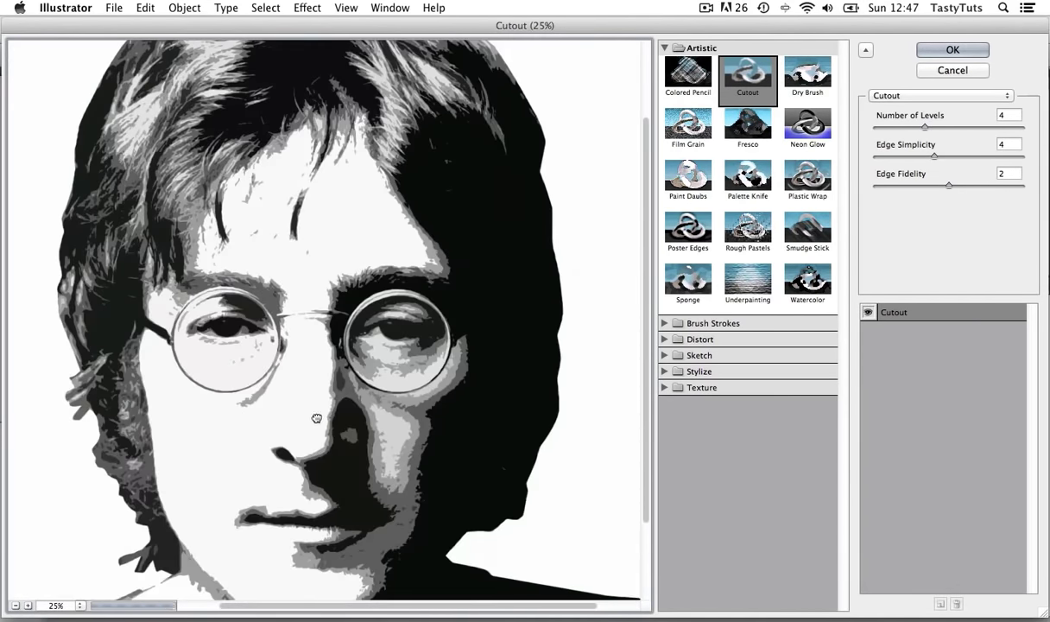
left_click_drag(313, 416, 321, 373)
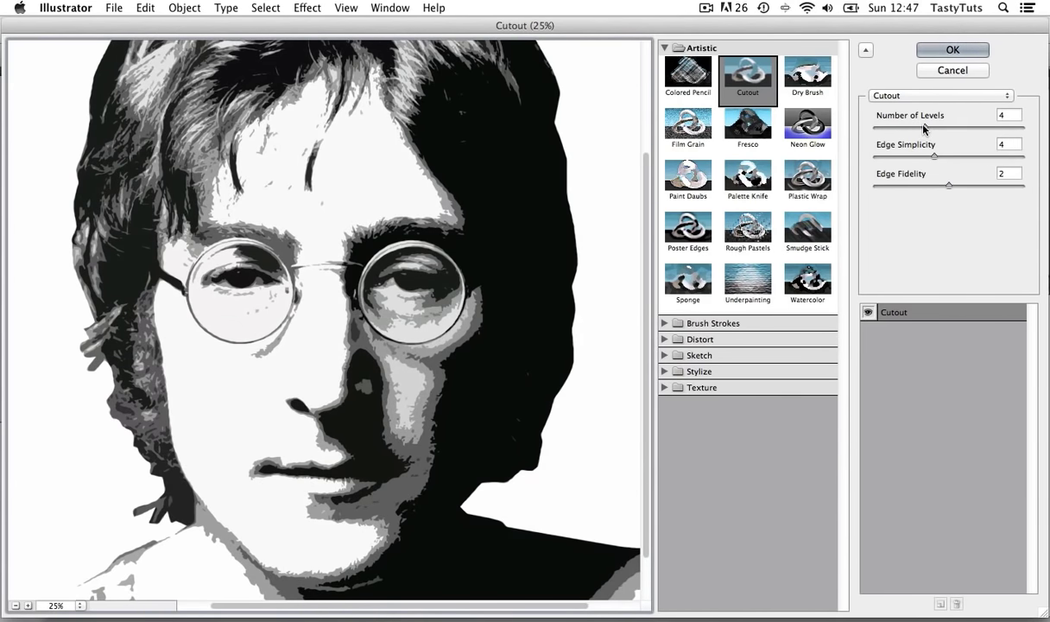
- Set Cutout to 2 levels, edge simplicity 5 and edge fidelity 1, and apply it
left_click_drag(924, 127, 884, 128)
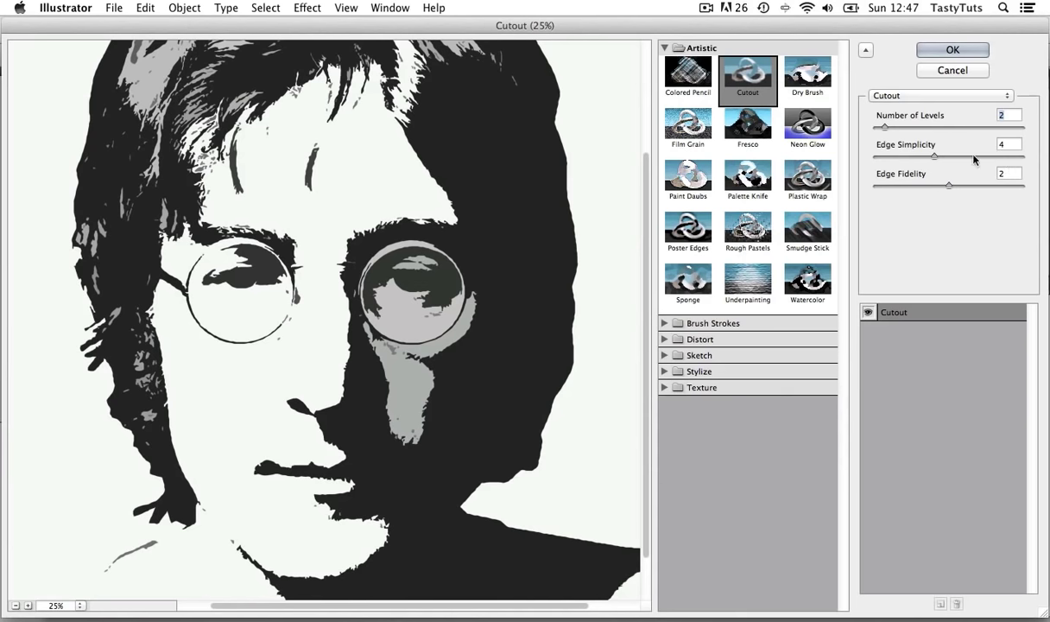
left_click_drag(935, 158, 946, 158)
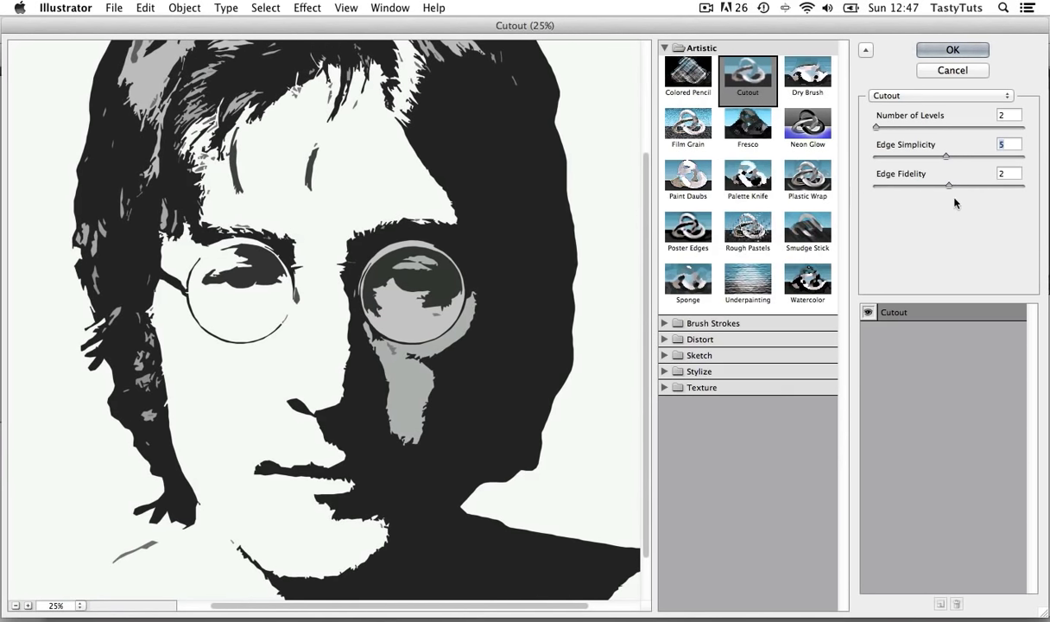
left_click_drag(949, 187, 851, 189)
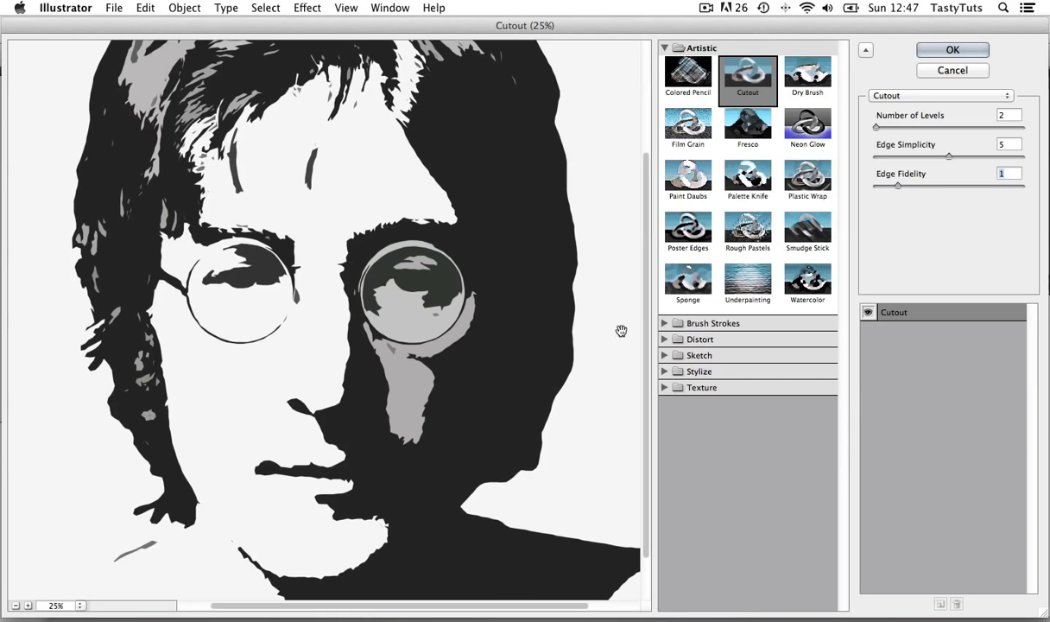
left_click(935, 49)
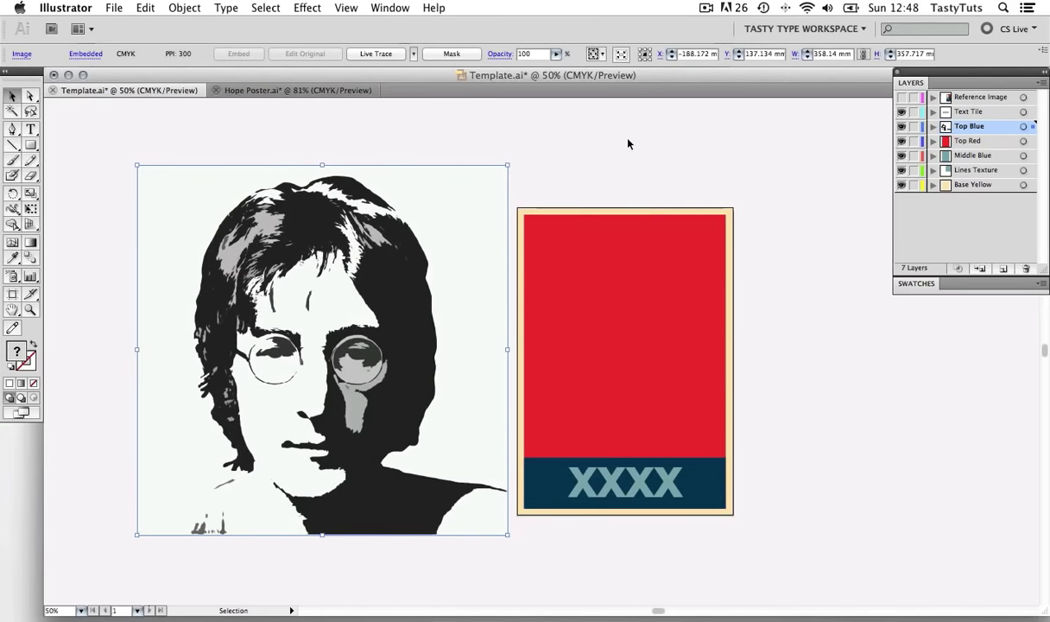
- Show the Reference Image layer's HOPE poster and place the Appearance panel beside the artwork
left_click(901, 97)
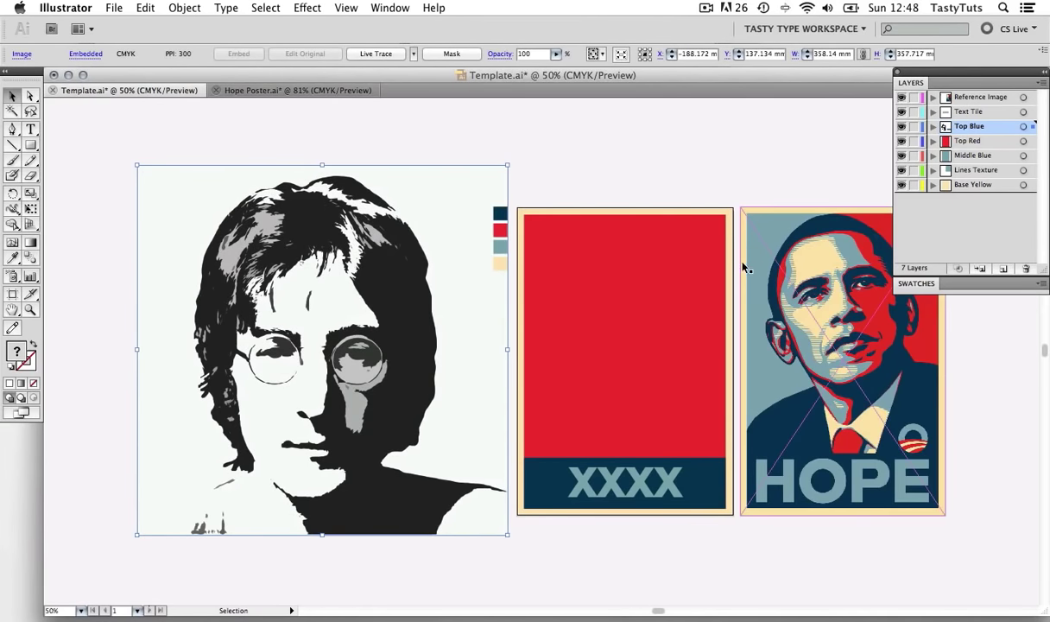
scroll(574, 426, "right", 5)
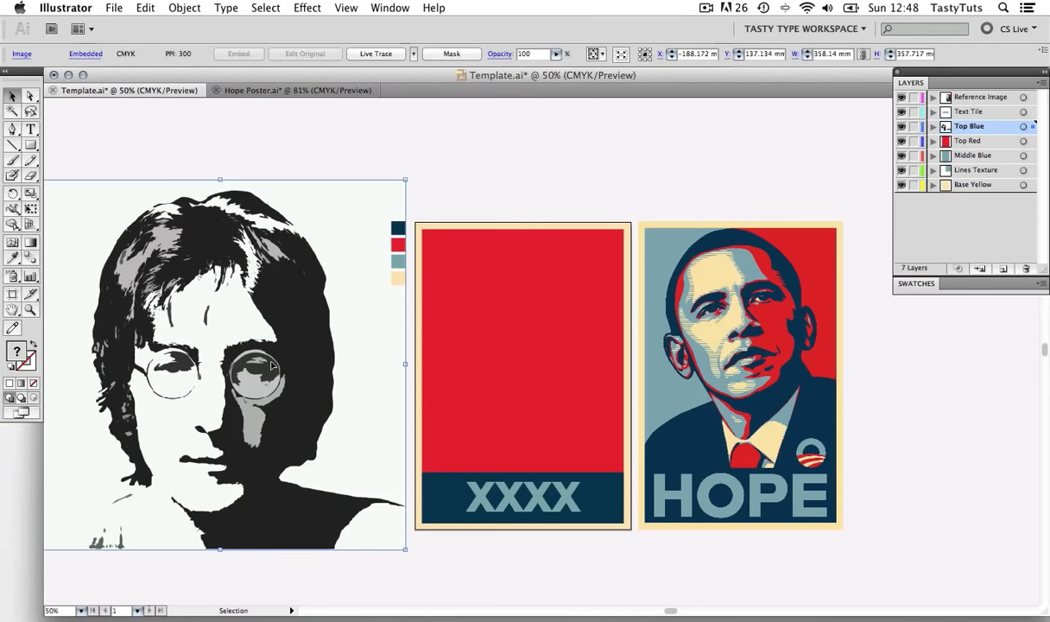
left_click(380, 11)
left_click(403, 220)
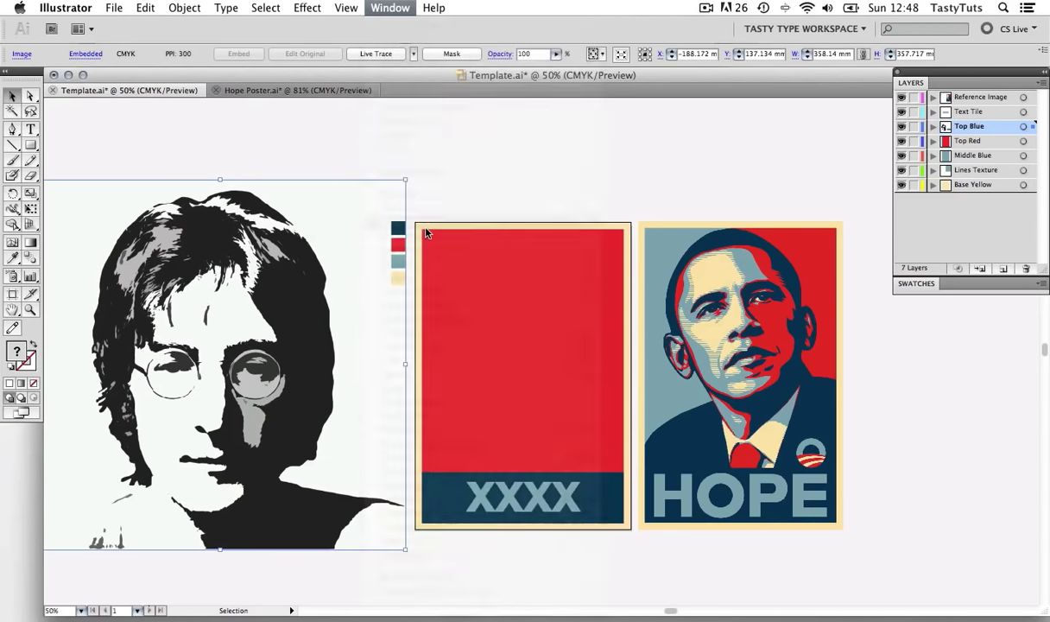
left_click_drag(793, 383, 863, 339)
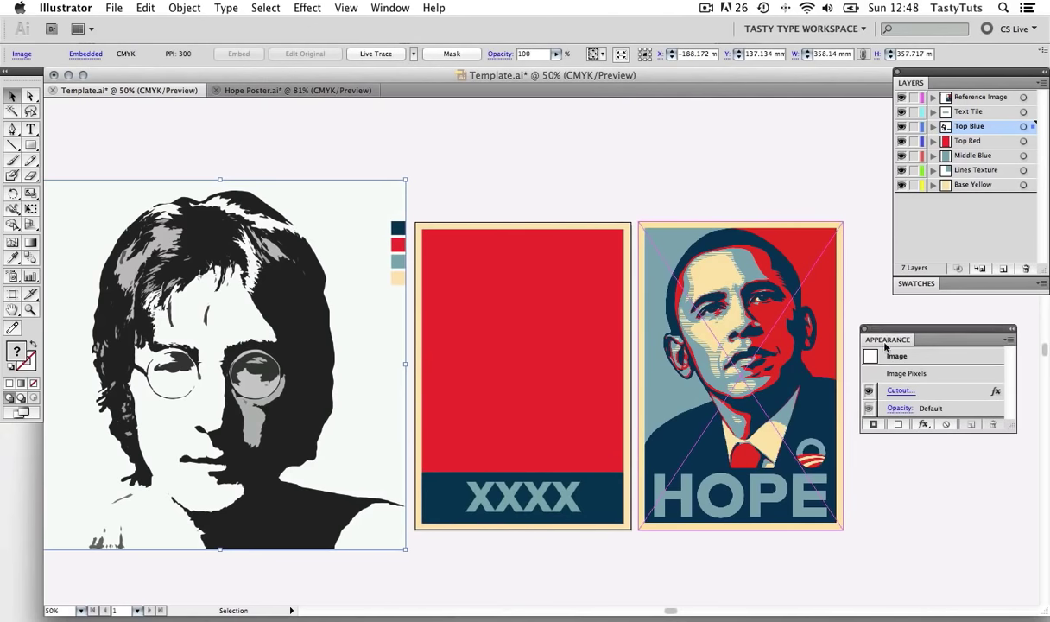
- Review the photo's Cutout settings from the Appearance panel and close them unchanged
left_click(898, 393)
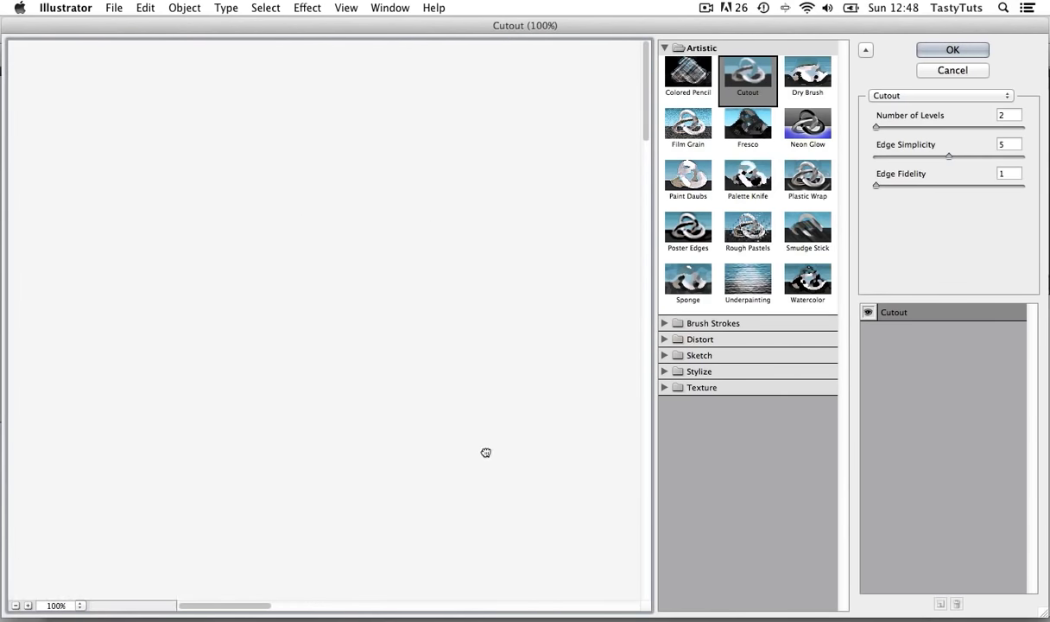
left_click_drag(487, 452, 406, 319)
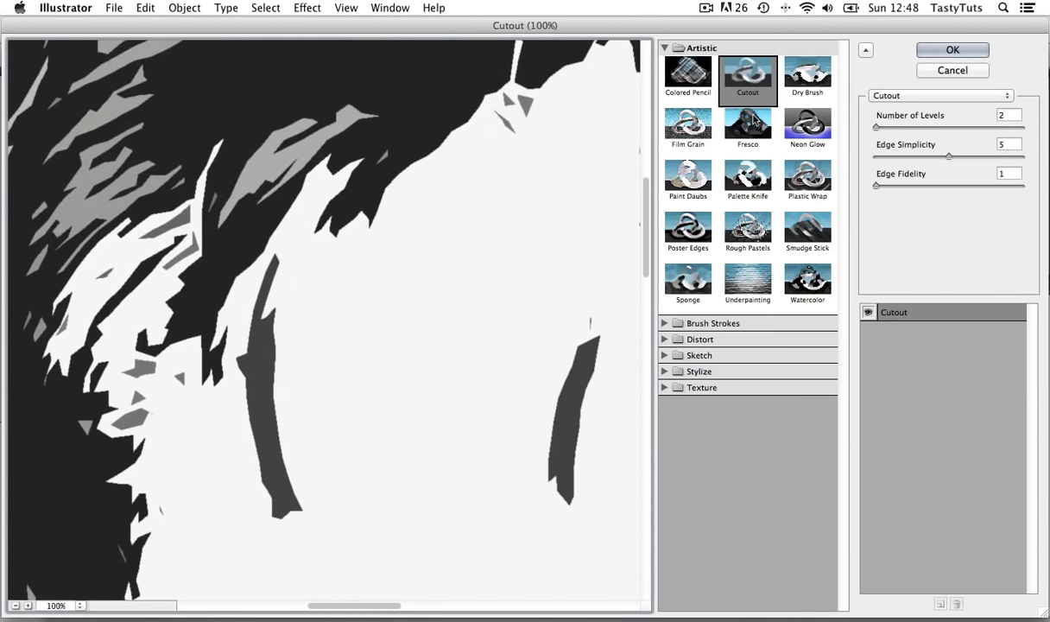
left_click(921, 69)
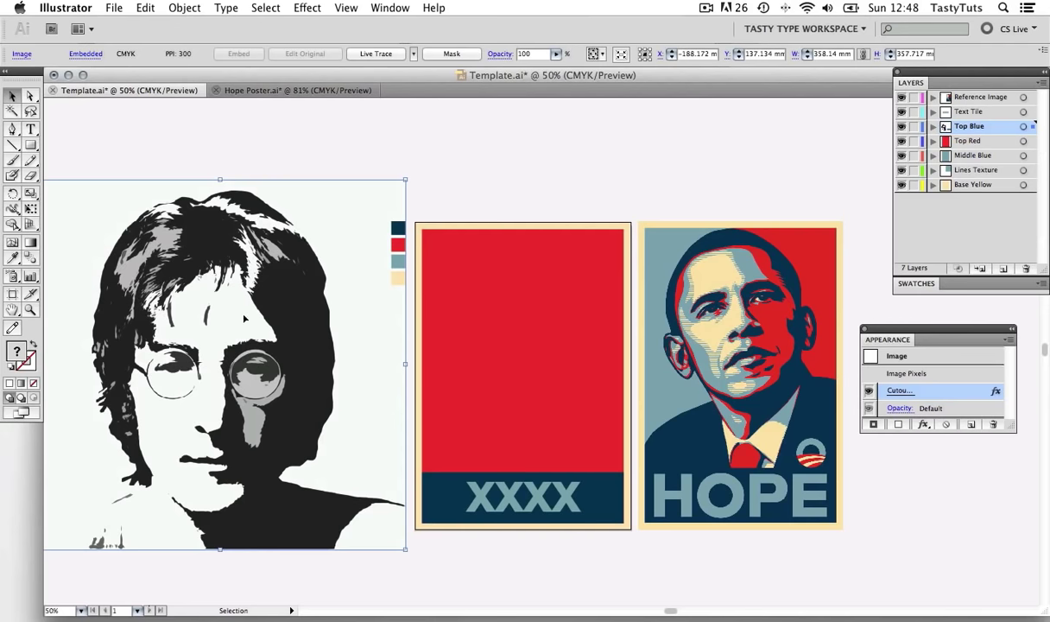
scroll(244, 320, "left", 5)
scroll(244, 320, "down", 1)
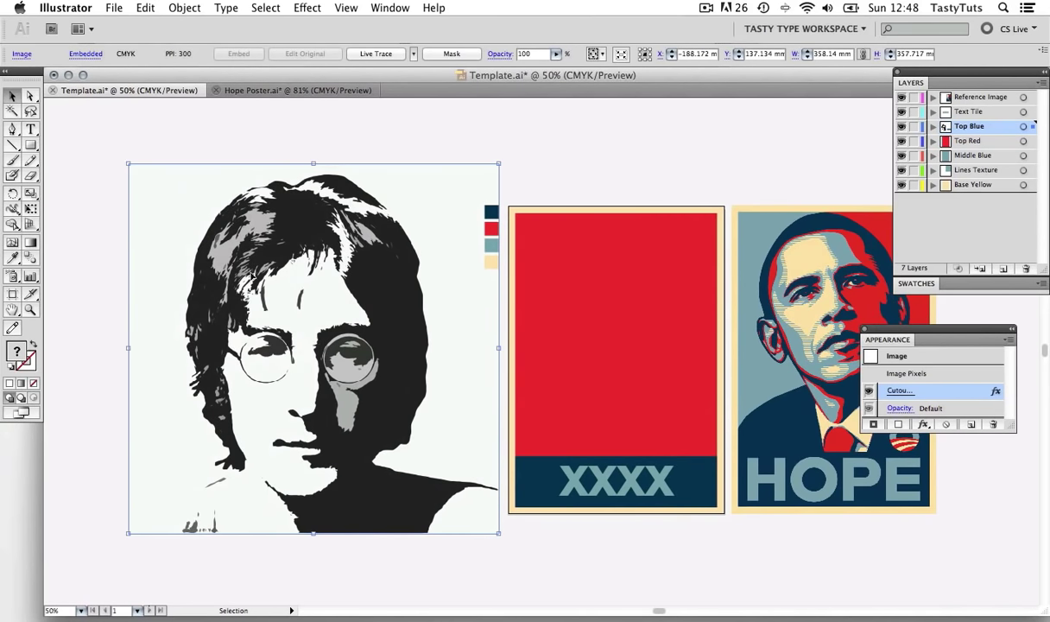
left_click(183, 7)
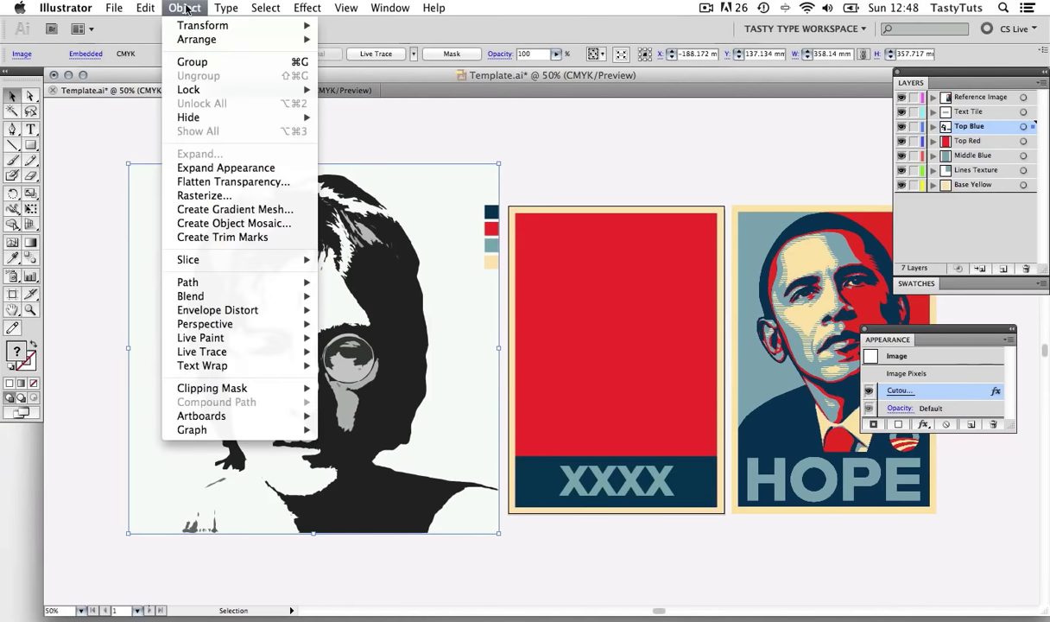
left_click(229, 193)
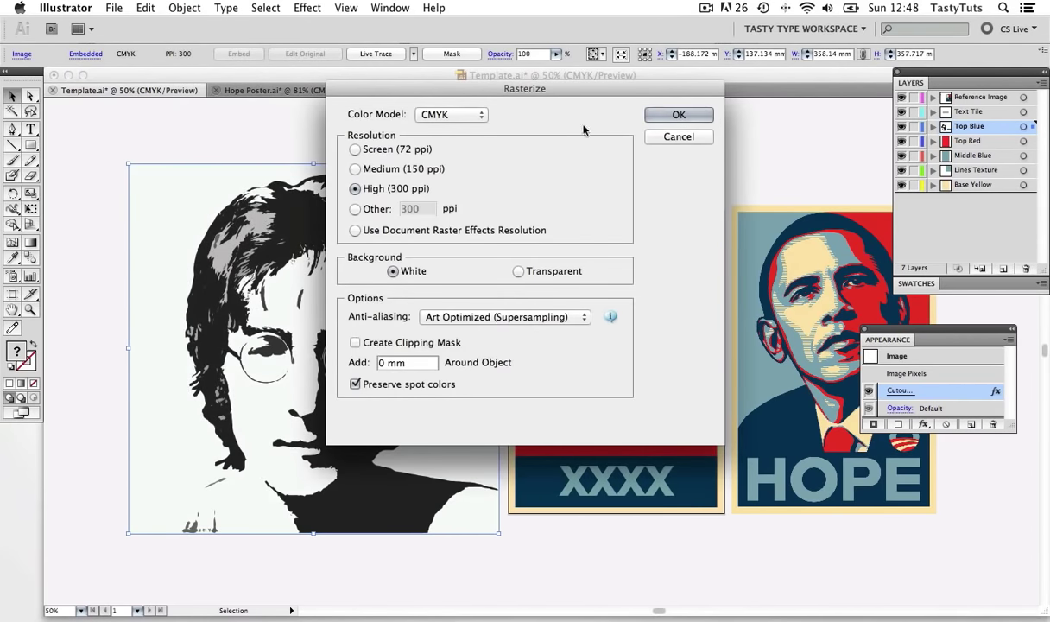
left_click(677, 115)
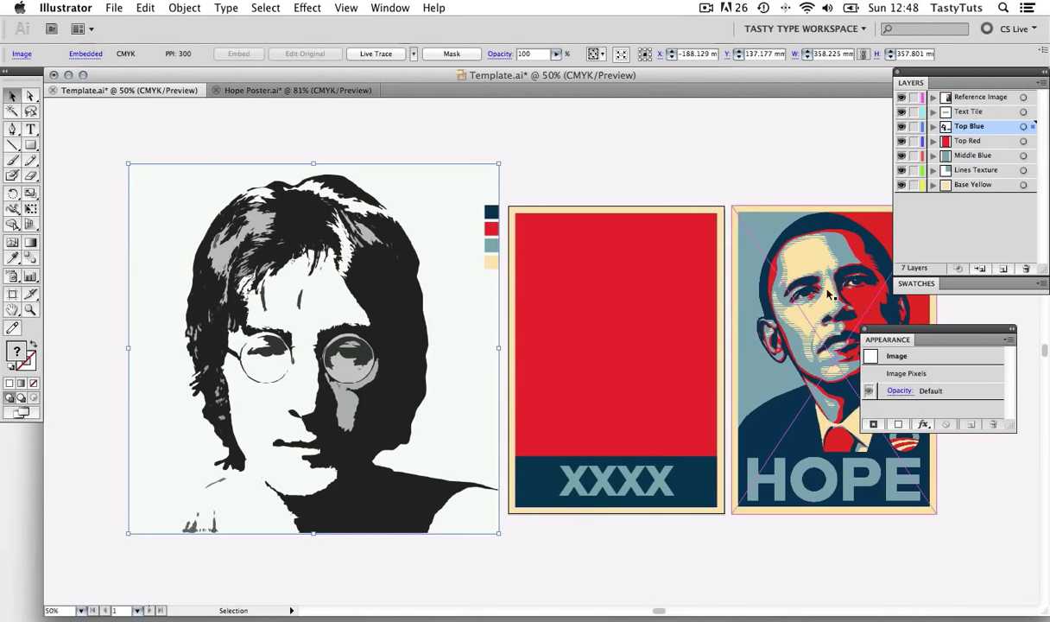
left_click(865, 330)
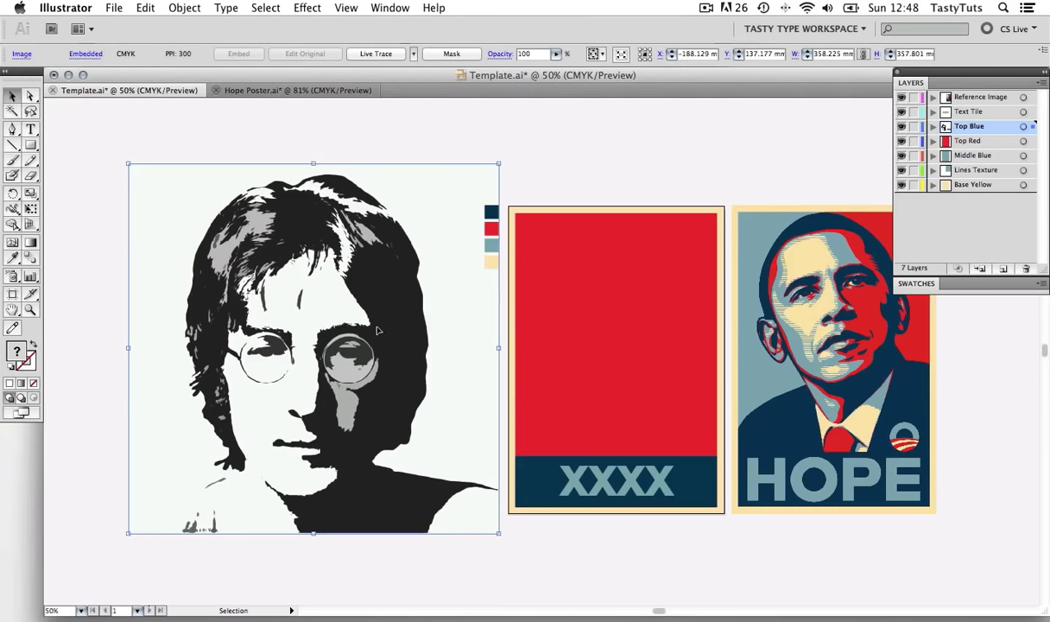
scroll(398, 349, "right", 3)
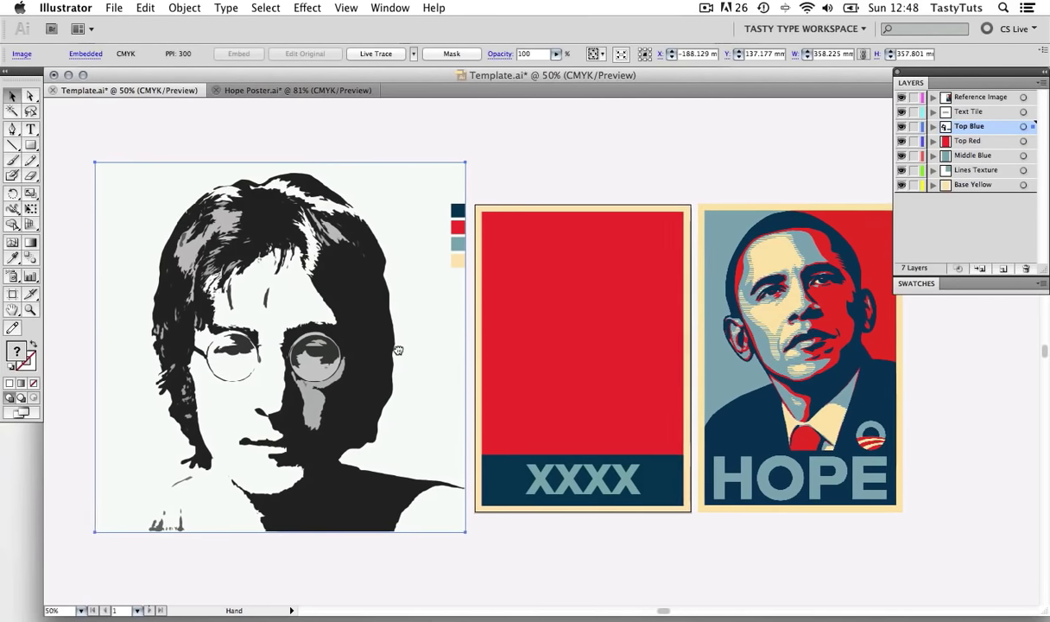
left_click(545, 171)
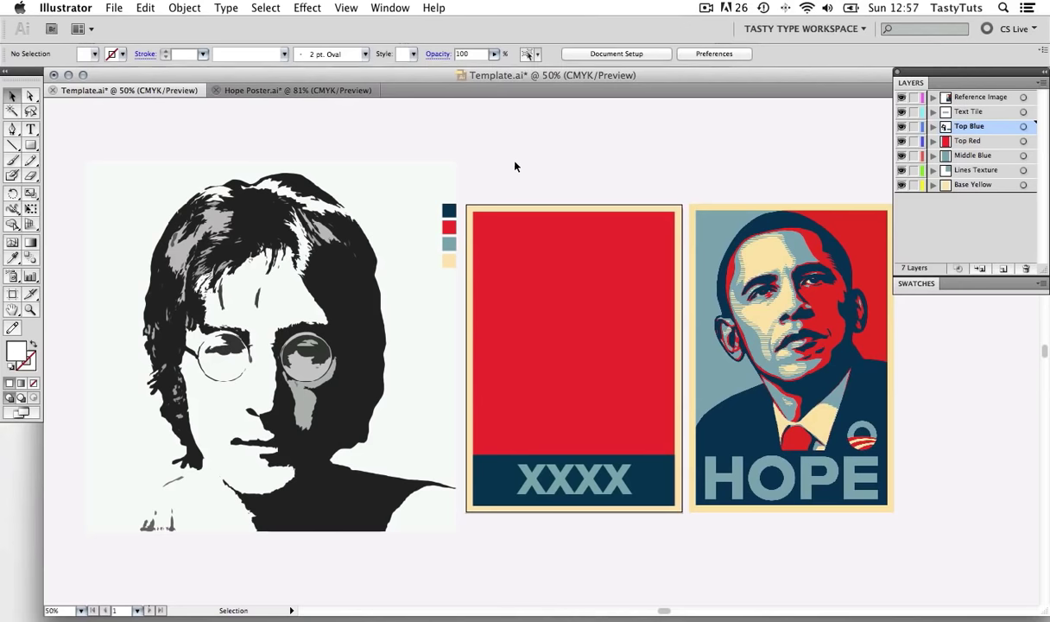
left_click(366, 191)
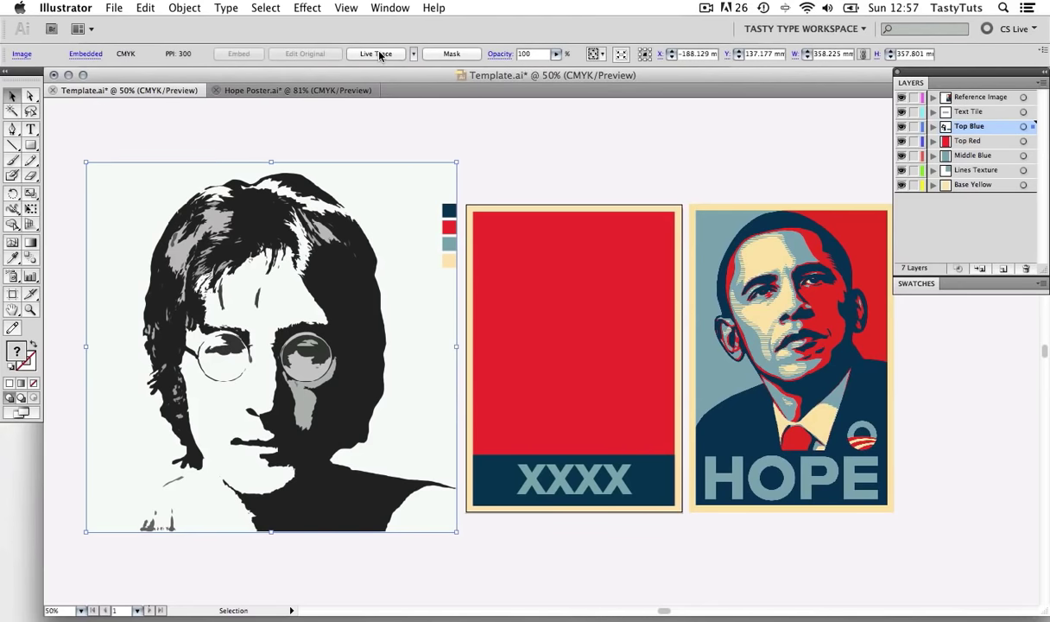
- Live Trace the Lennon photo with a 0 px minimum area and threshold 100
left_click(379, 55)
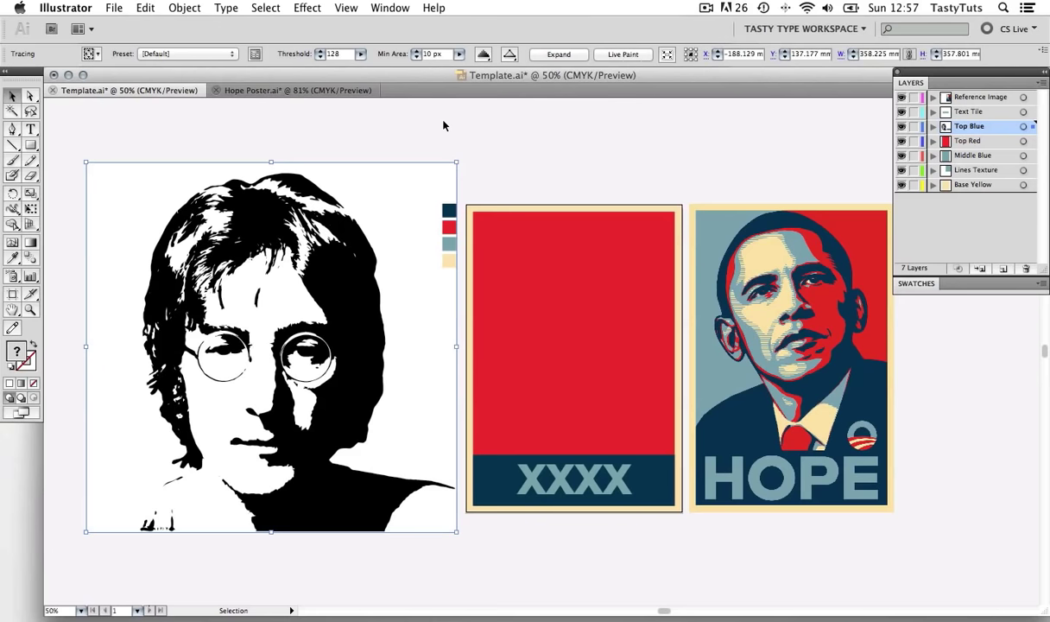
scroll(443, 125, "up", 1)
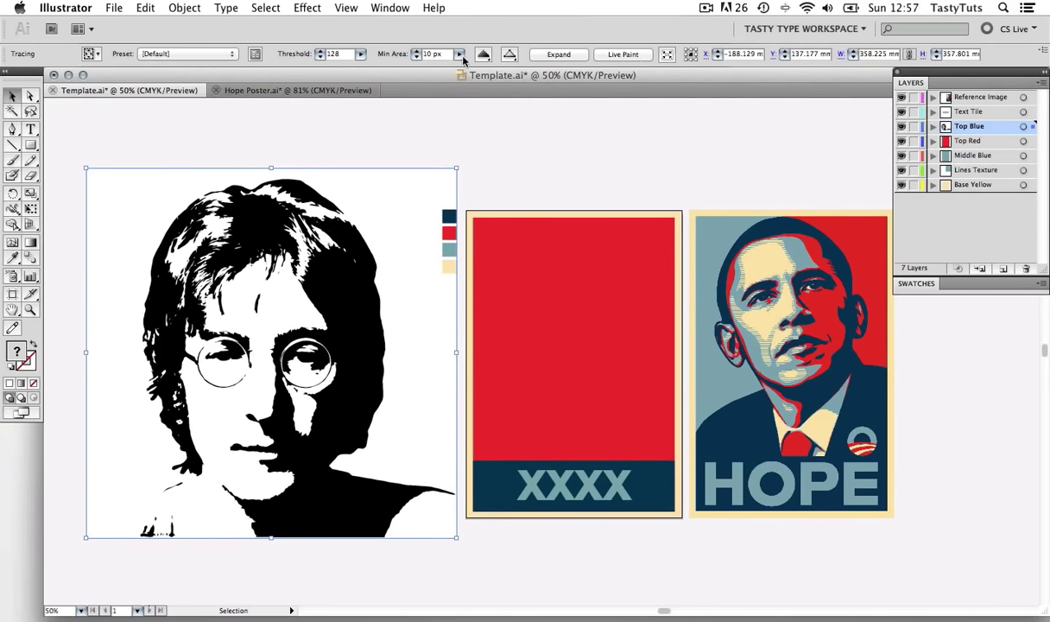
left_click(459, 54)
left_click(420, 129)
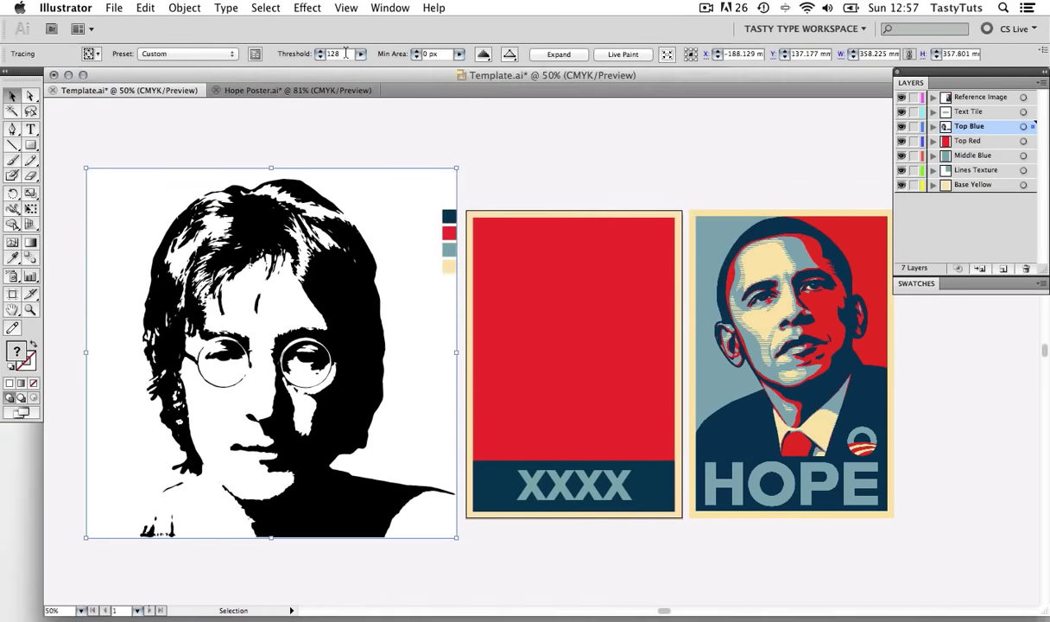
type("100")
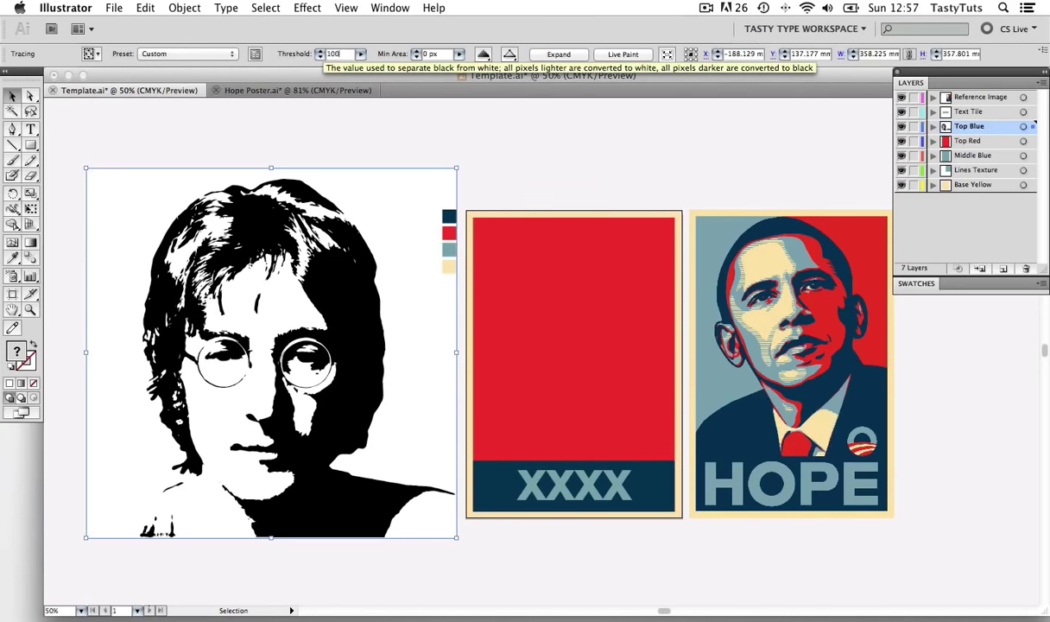
key("Return")
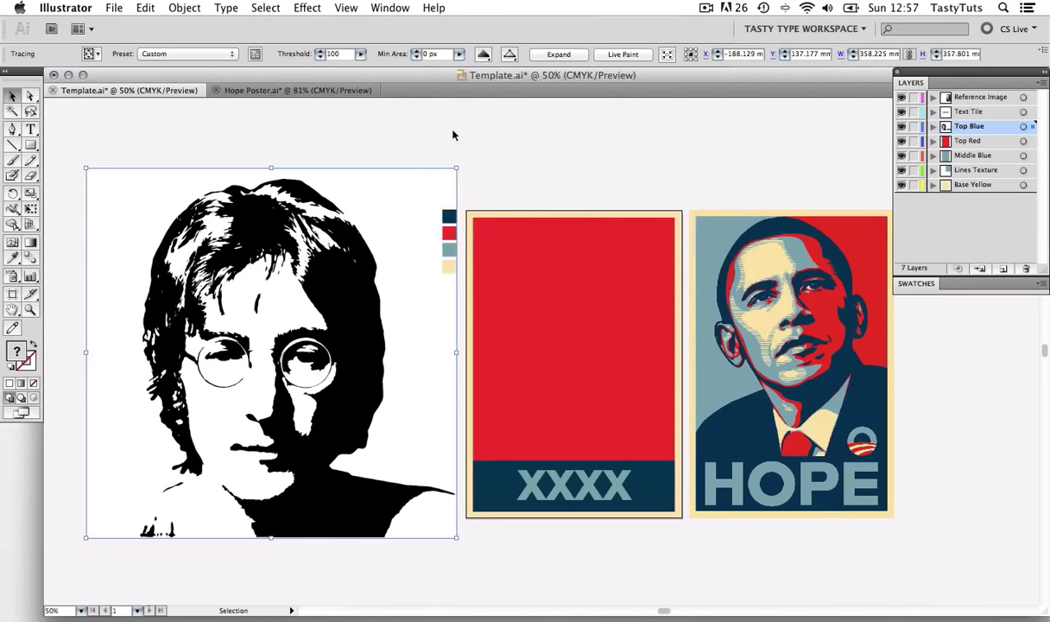
left_click(453, 135)
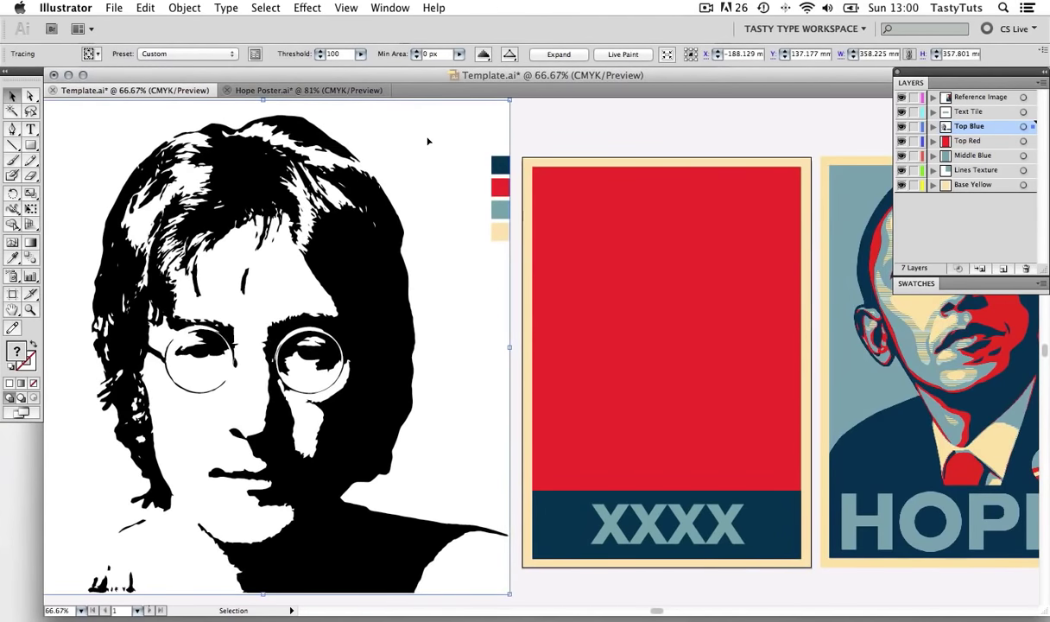
- Expand the trace, Magic Wand-select its white areas, delete them, and select the black shapes
left_click(553, 54)
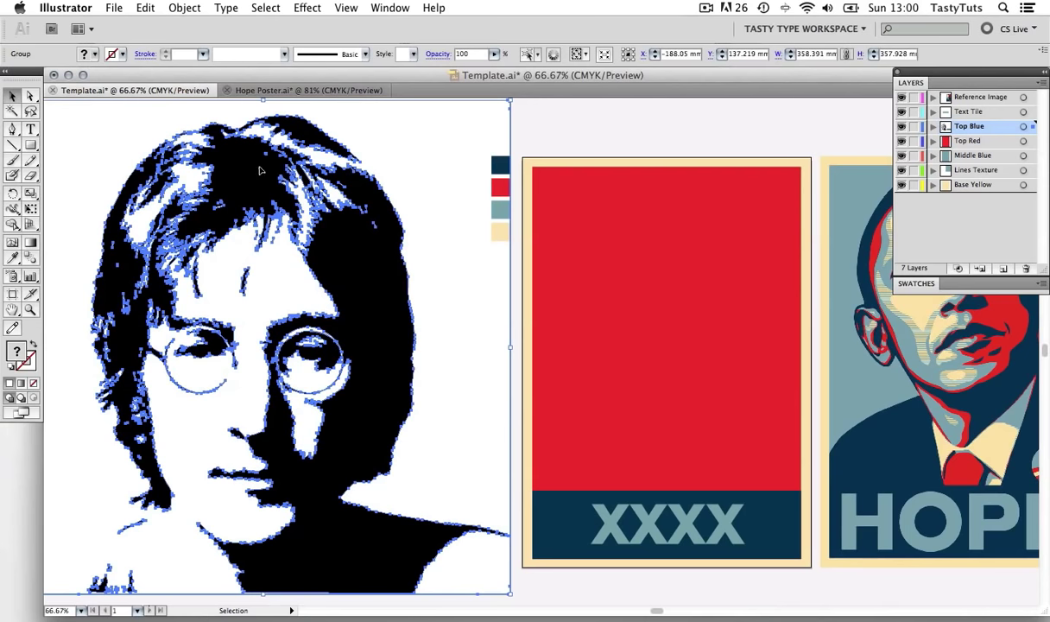
left_click(12, 111)
left_click(573, 125)
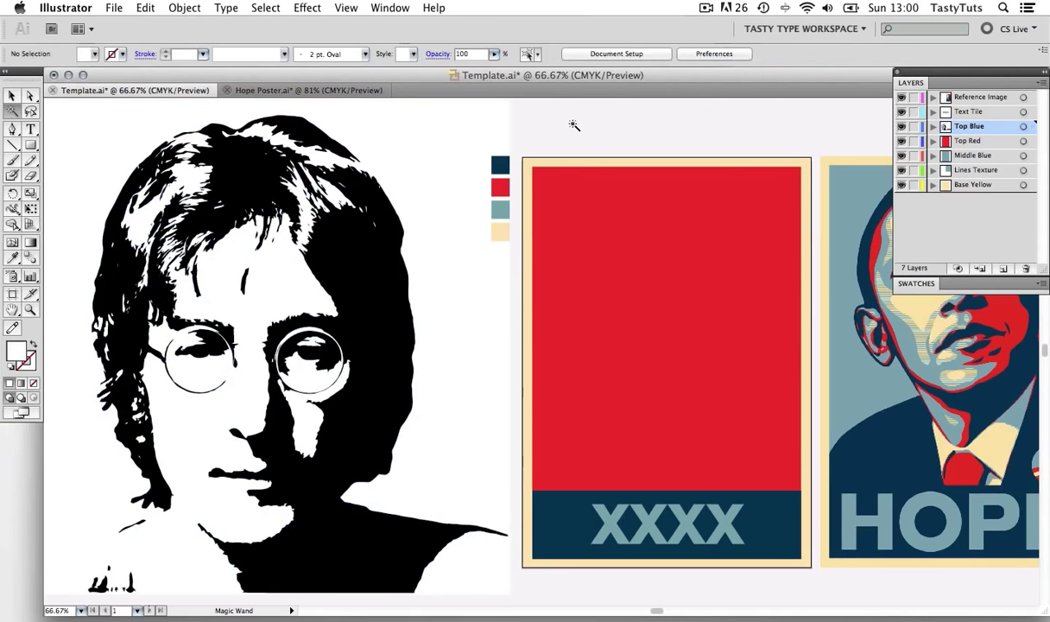
left_click(416, 138)
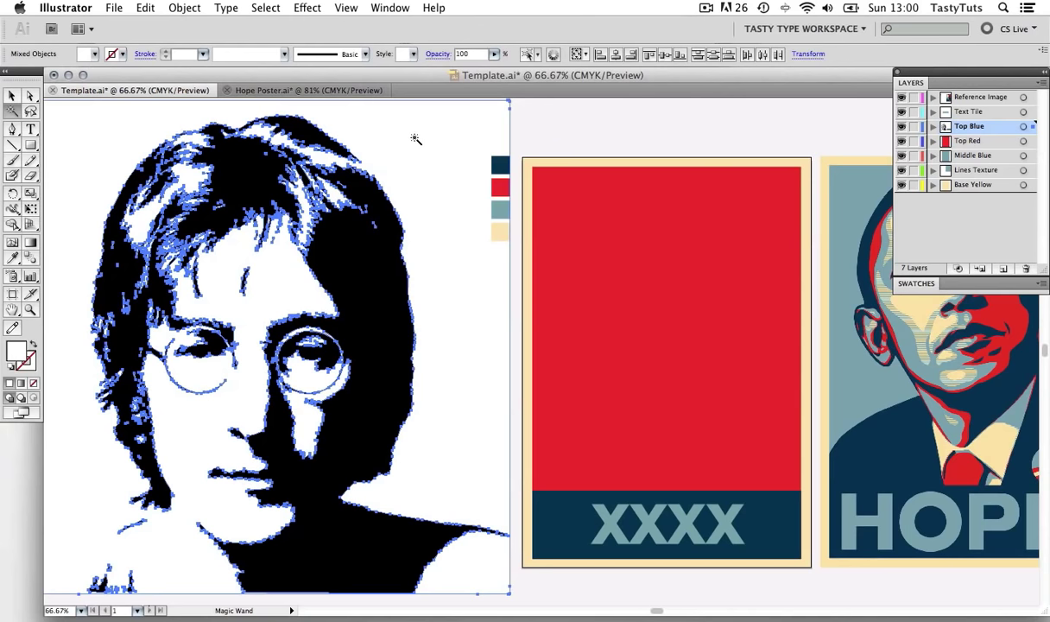
key("super+shift+a")
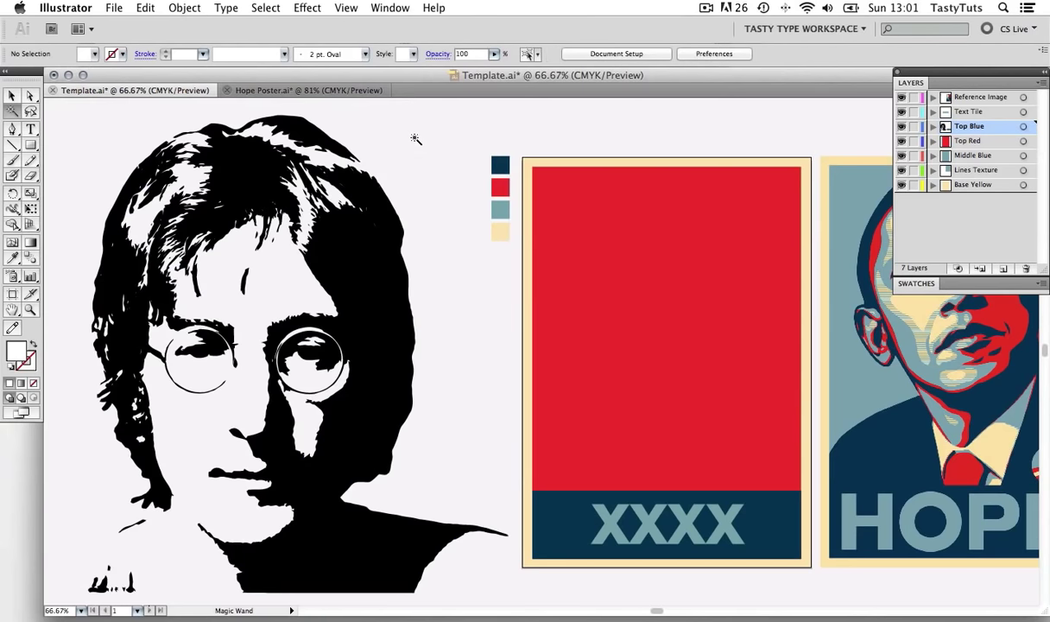
left_click(12, 95)
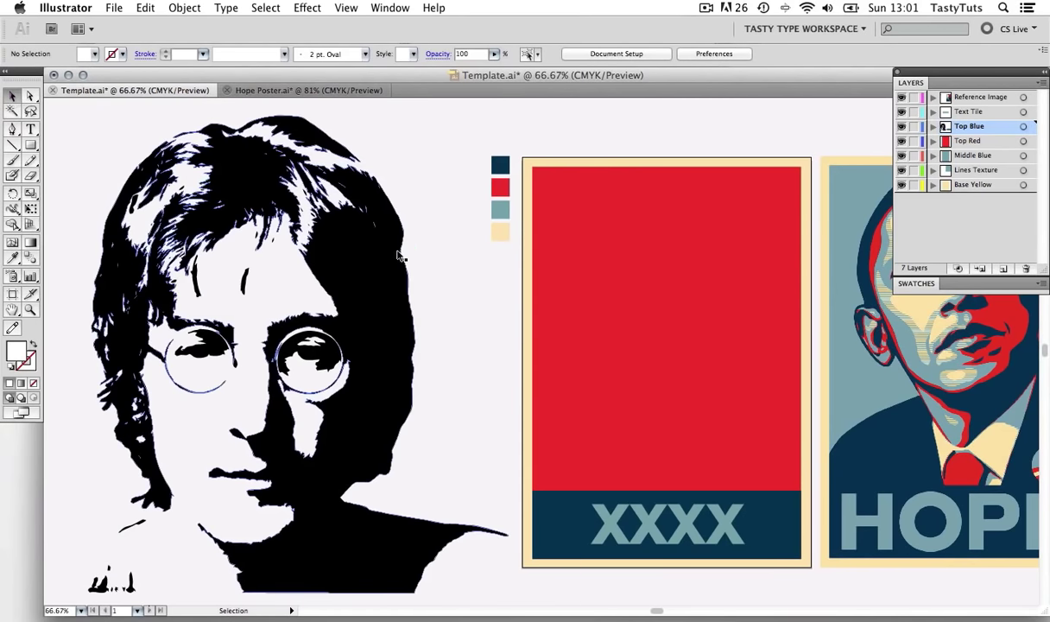
- Move the portrait onto the red poster and scale it down to fit above the blue bar
left_click_drag(381, 293, 412, 293)
left_click_drag(375, 412, 568, 383)
key("s")
left_click_drag(682, 557, 590, 508)
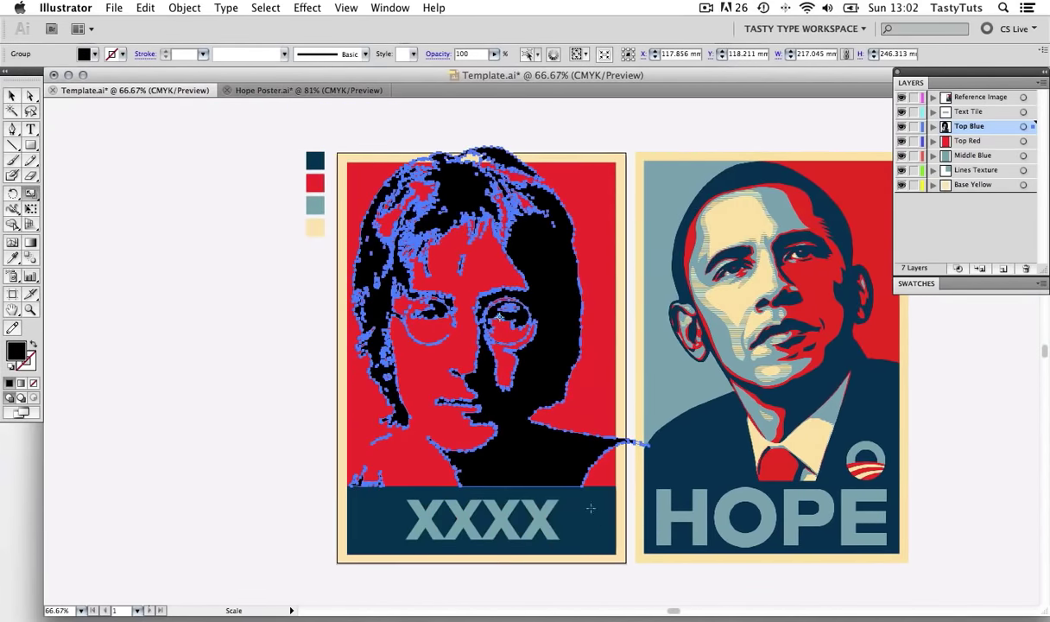
left_click_drag(571, 467, 604, 403)
key("v")
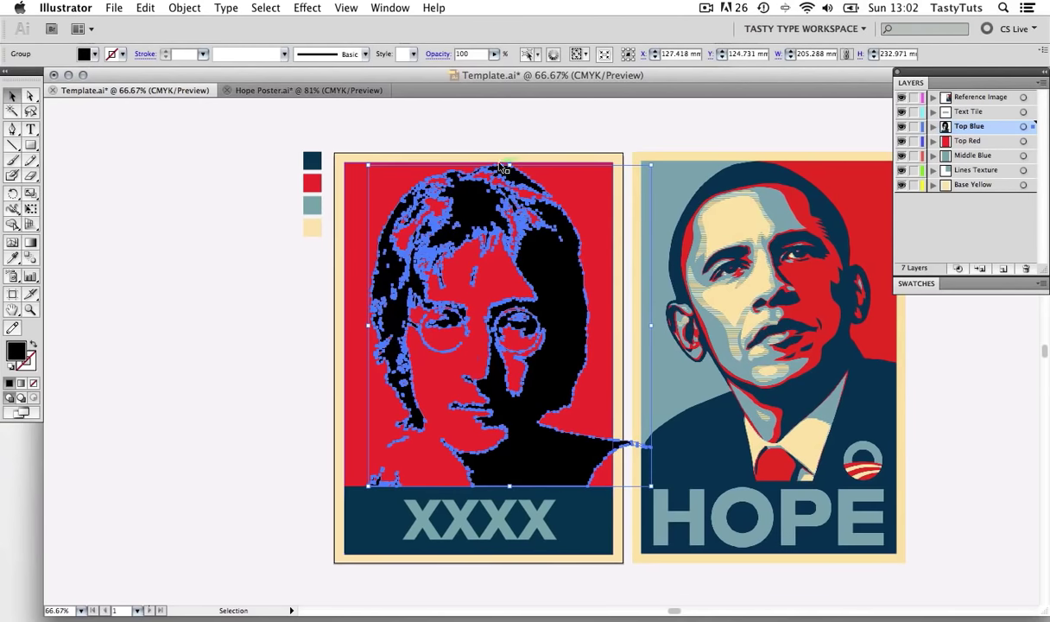
- Recolour the black portrait with the dark blue swatch using the Eyedropper
left_click(515, 175)
left_click(515, 175)
key("super+shift+a")
key("z")
left_click(542, 406)
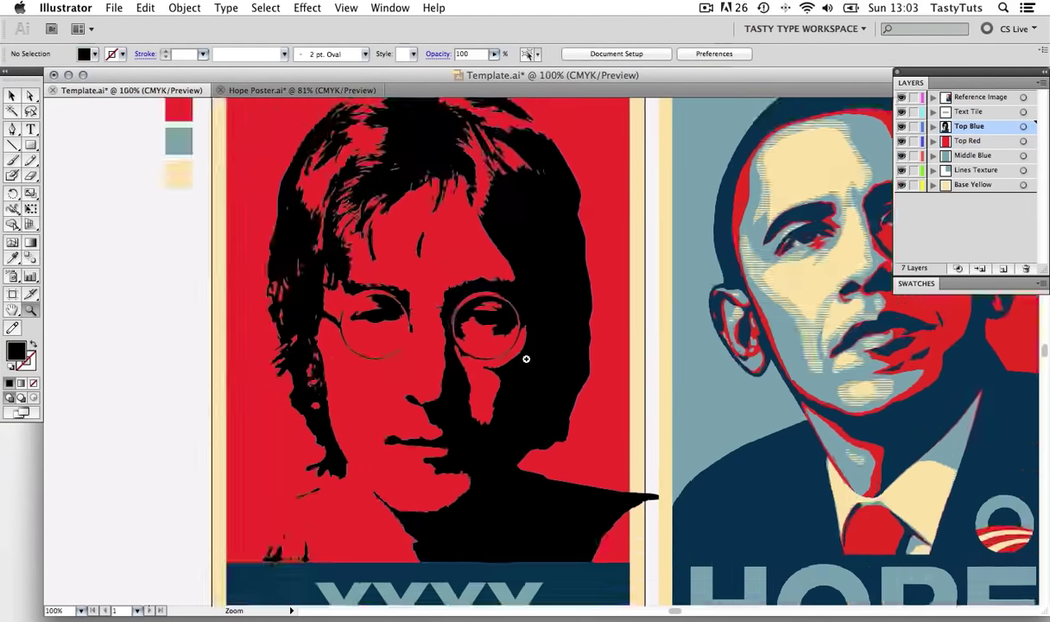
left_click(539, 420, "alt")
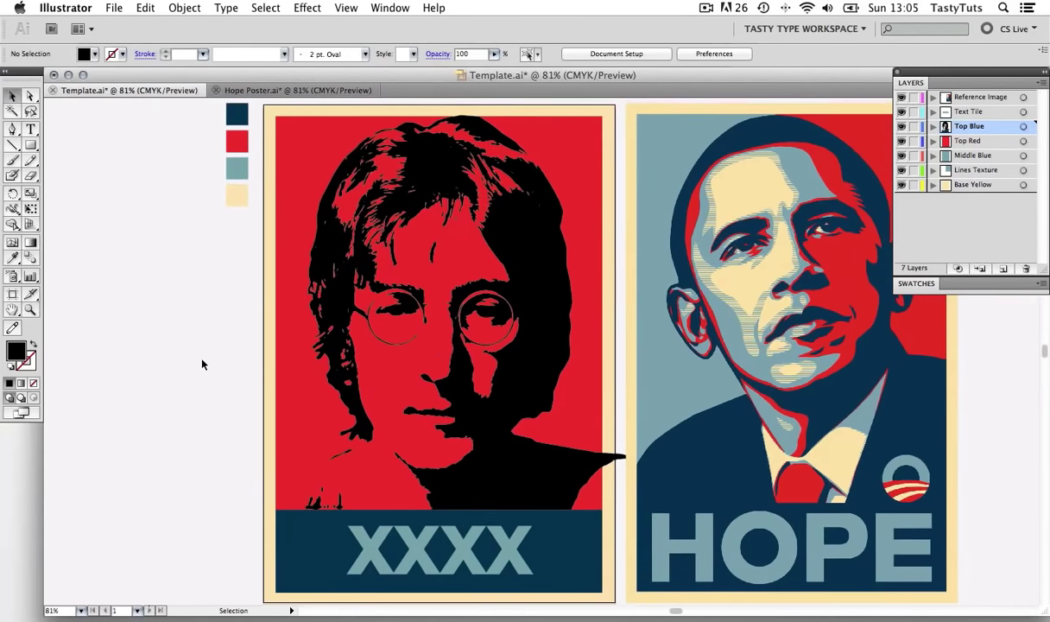
left_click(540, 465)
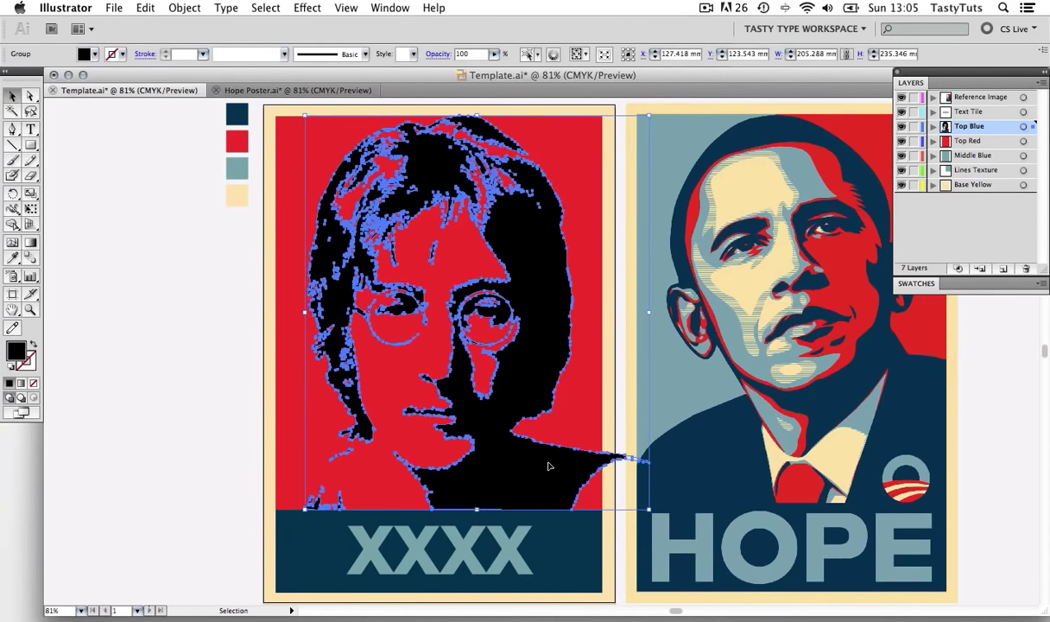
left_click(12, 258)
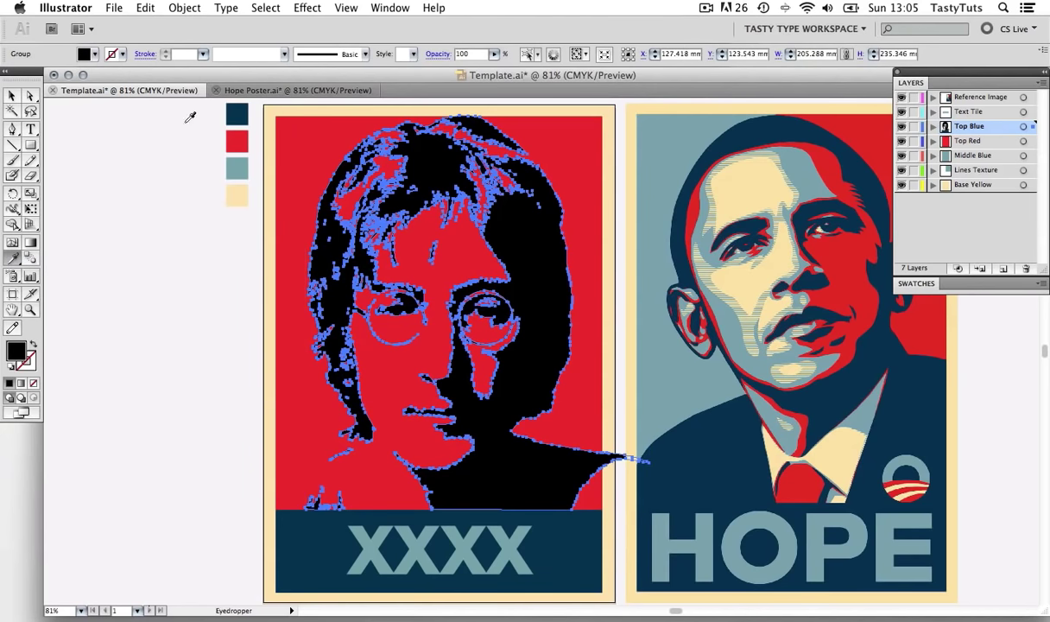
left_click(240, 107)
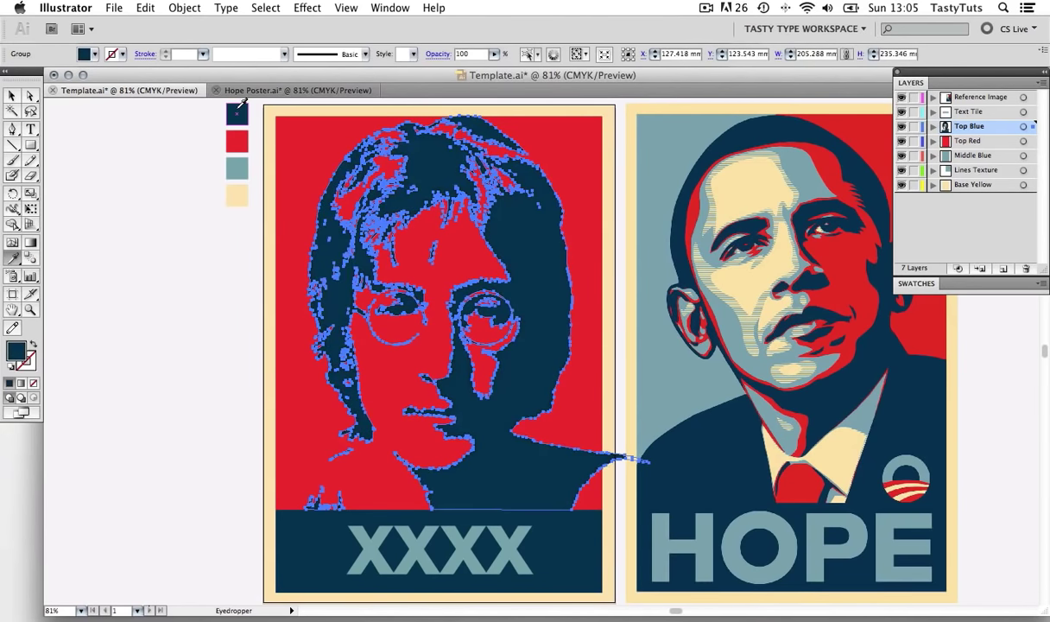
key("v")
left_click(104, 256)
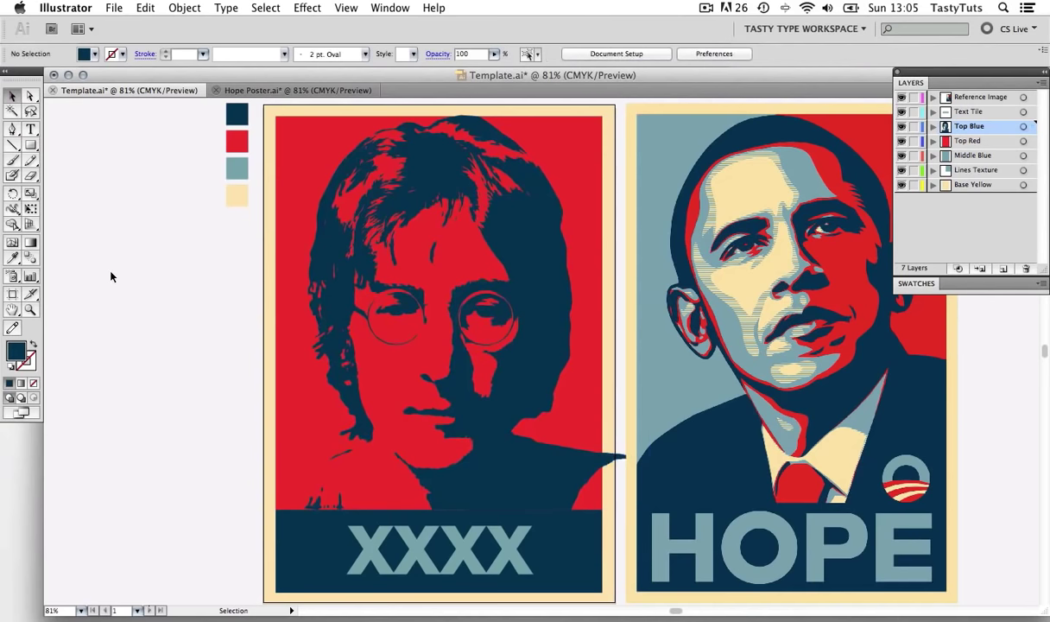
scroll(604, 417, "right", 3)
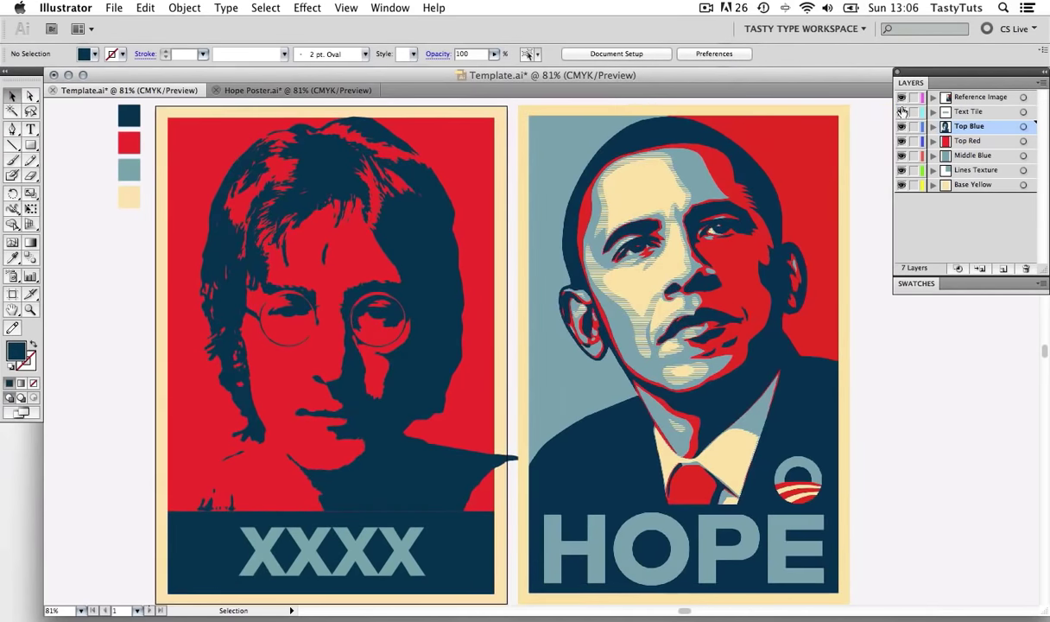
- Hide the Reference Image layer and lock Base Yellow, Lines Texture, Middle Blue and Top Red
left_click(901, 98)
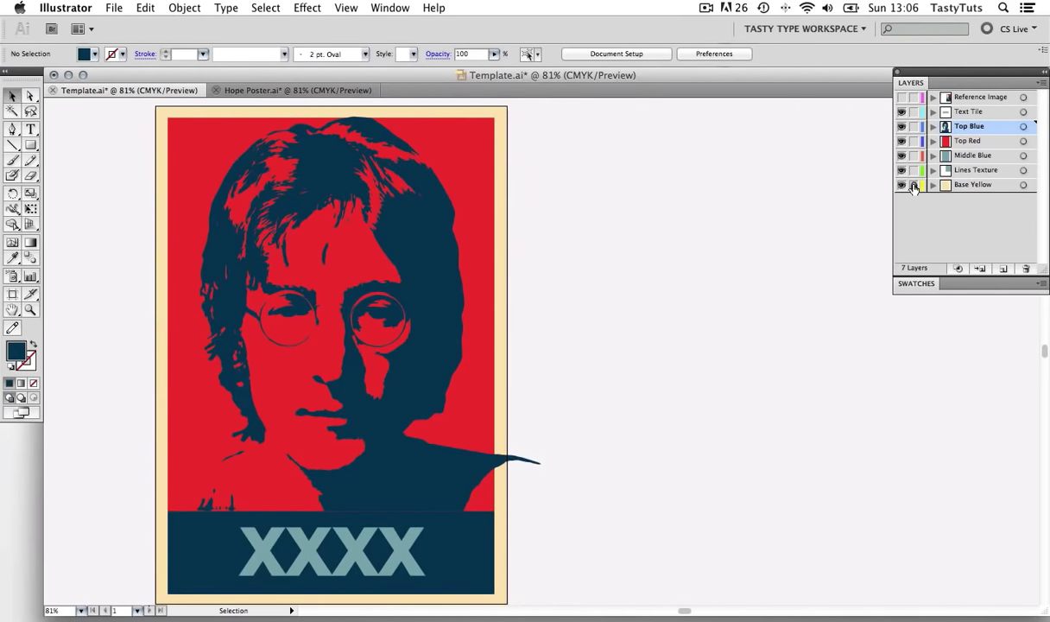
left_click(914, 184)
left_click(914, 170)
left_click(914, 155)
left_click(914, 141)
key("super+a")
- Delete the shoulder-tip anchors poking past the poster's right edge with Direct Selection
left_click(30, 96)
key("super+shift+a")
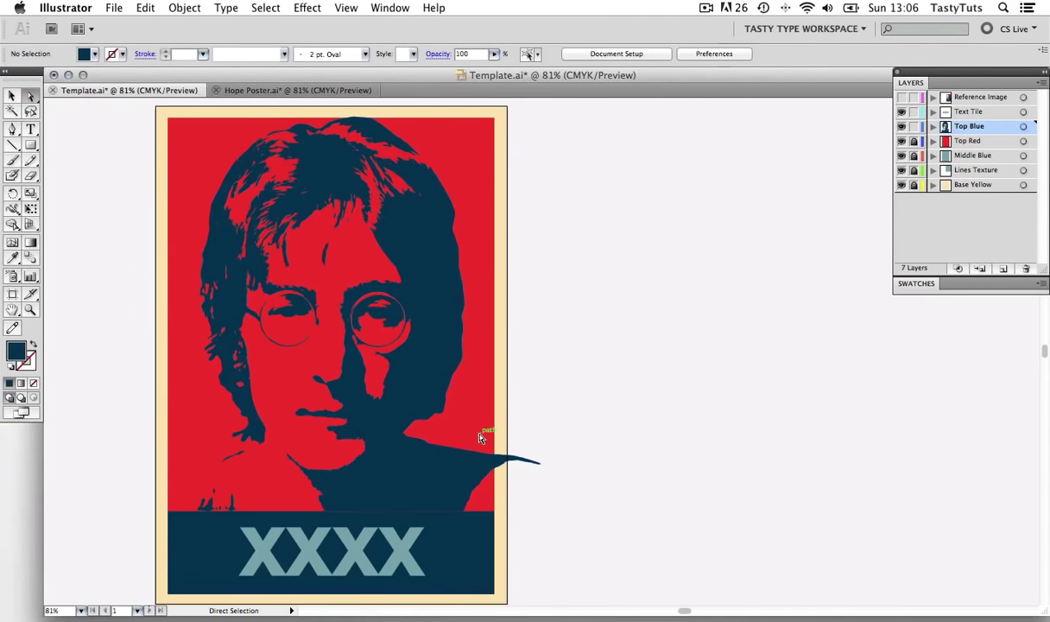
left_click_drag(600, 441, 508, 486)
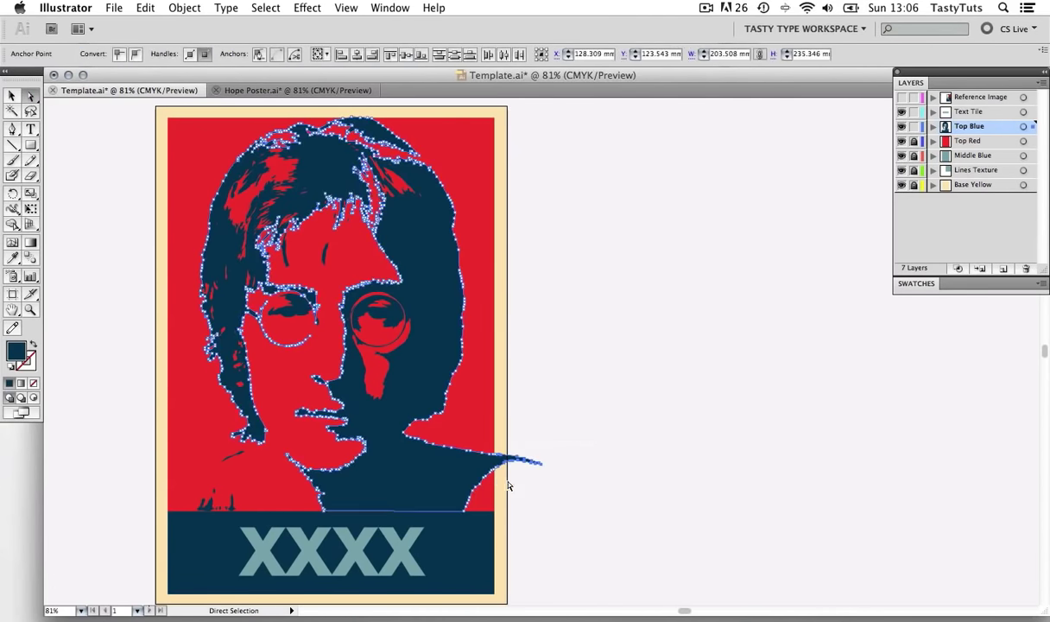
key("Delete")
left_click(551, 471)
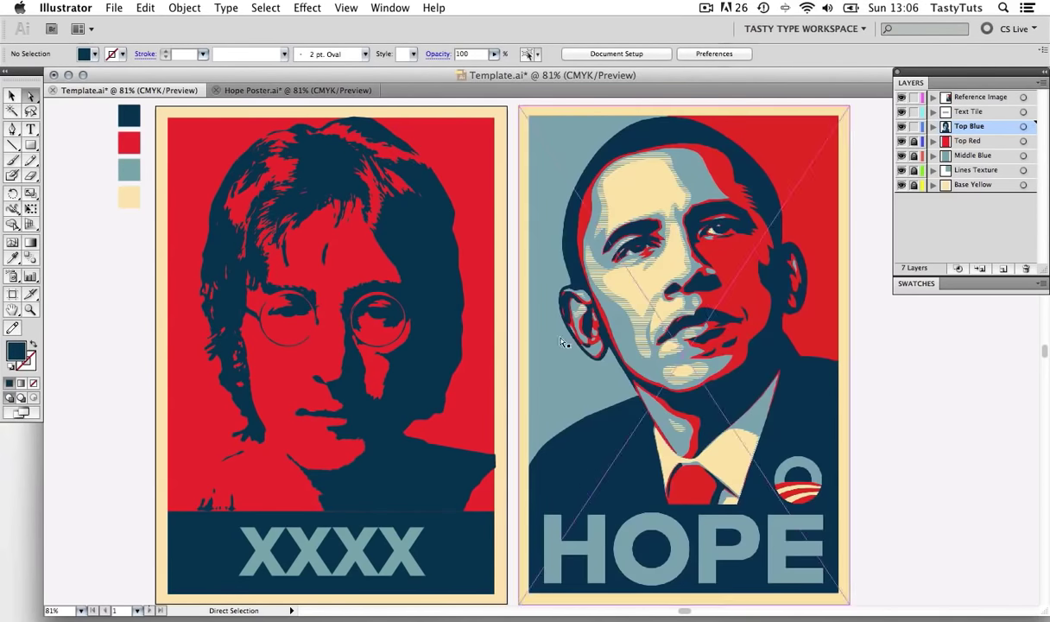
key("v")
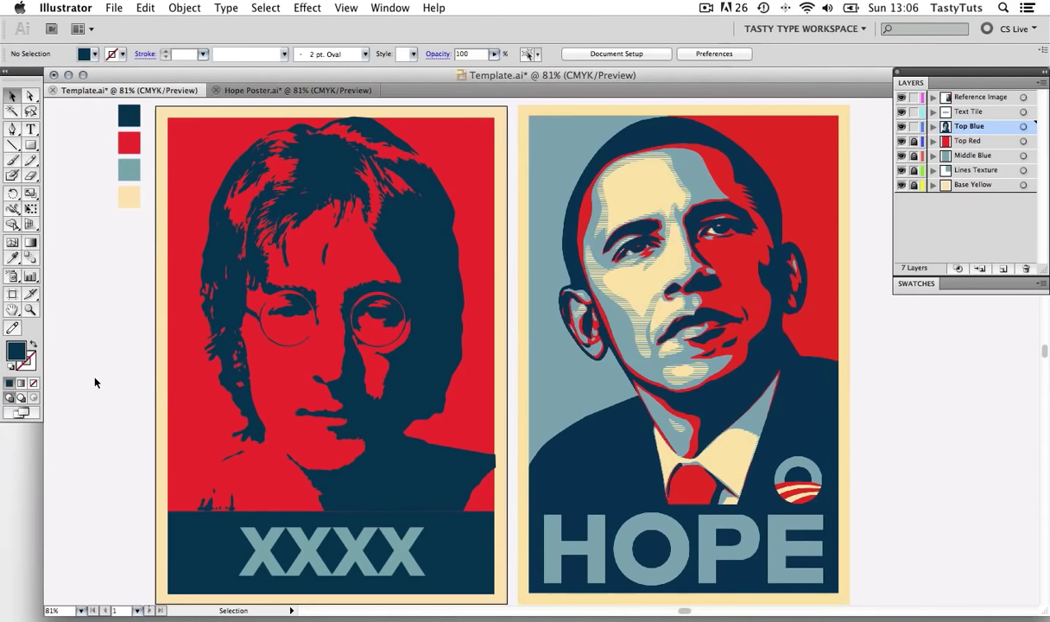
key("super")
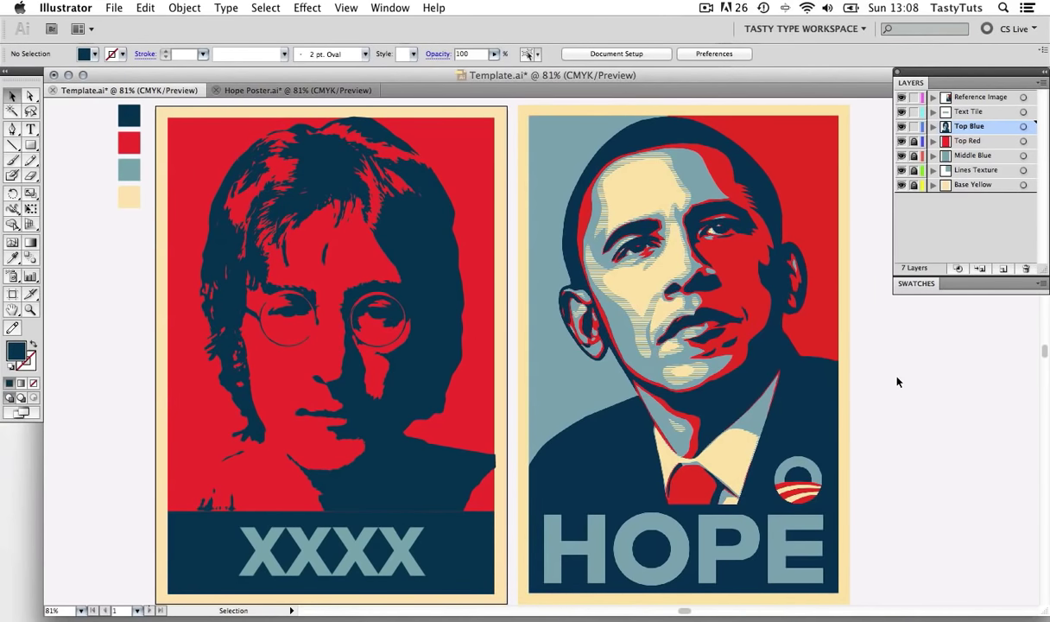
key("z")
left_click(659, 358)
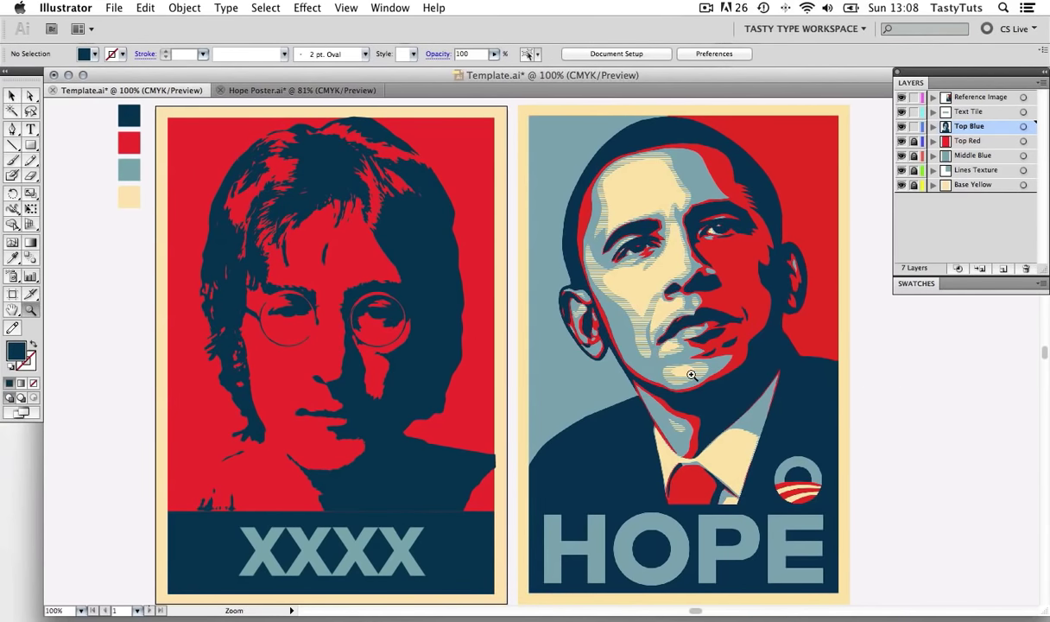
- Pan between the HOPE reference face and Lennon's poster to compare them
left_click(529, 347)
key("space")
left_click_drag(307, 350, 598, 351)
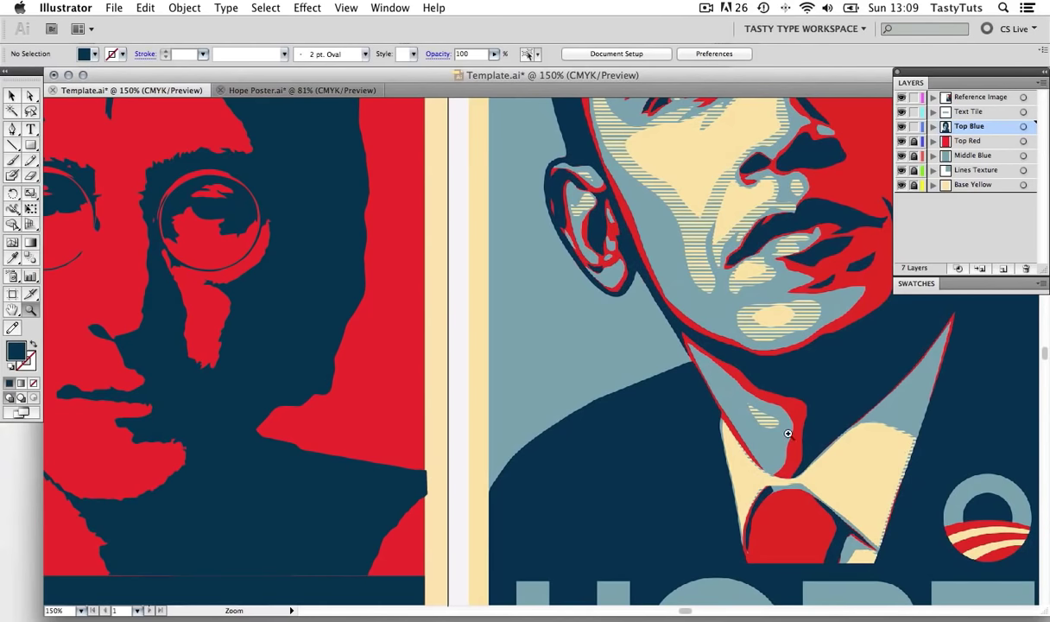
key("space")
left_click_drag(820, 352, 542, 548)
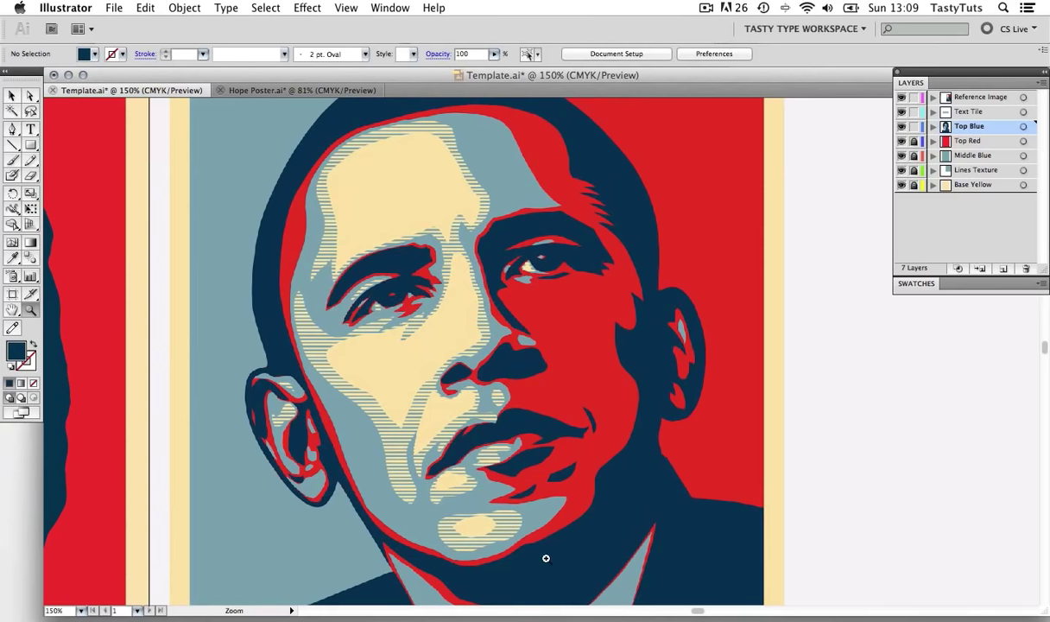
scroll(603, 509, "down", 5)
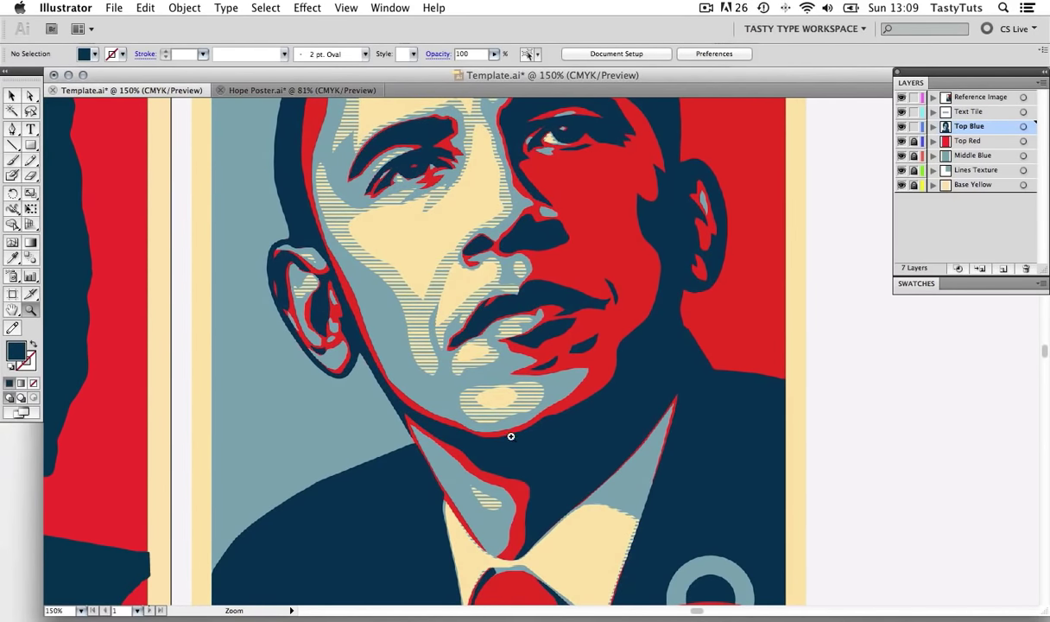
key("space")
left_click_drag(258, 469, 637, 439)
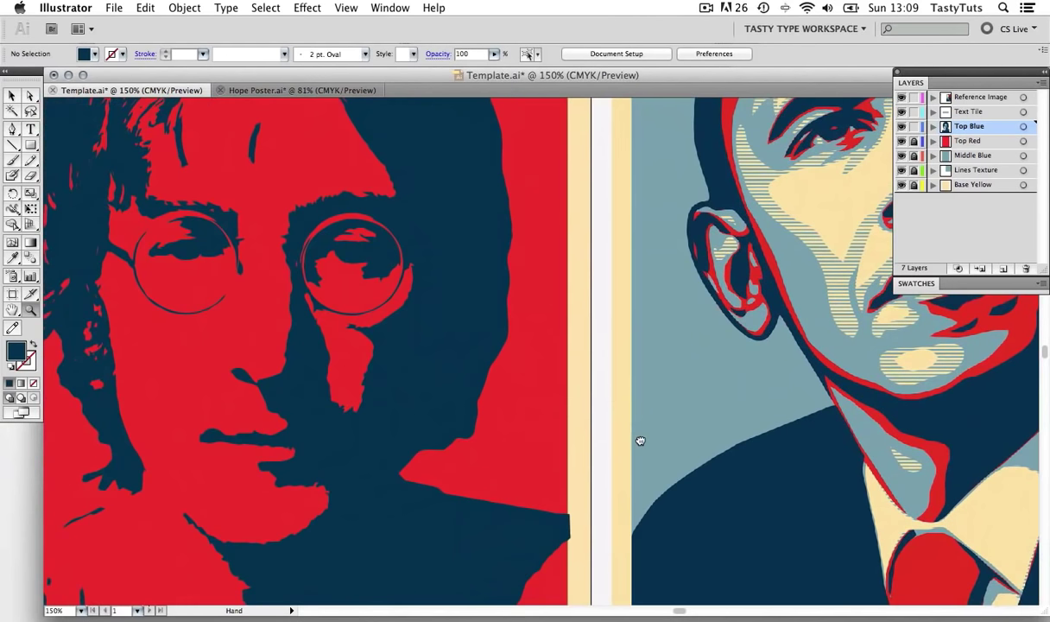
left_click_drag(216, 488, 250, 430)
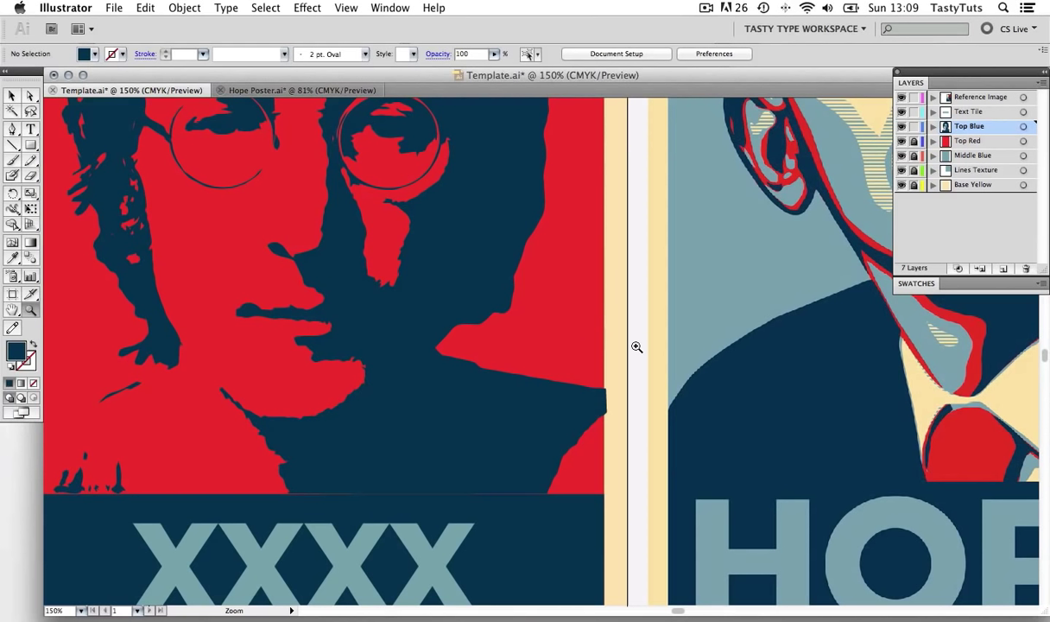
- Zoom in to 400% on the mouth and chin of Lennon's portrait
key("v")
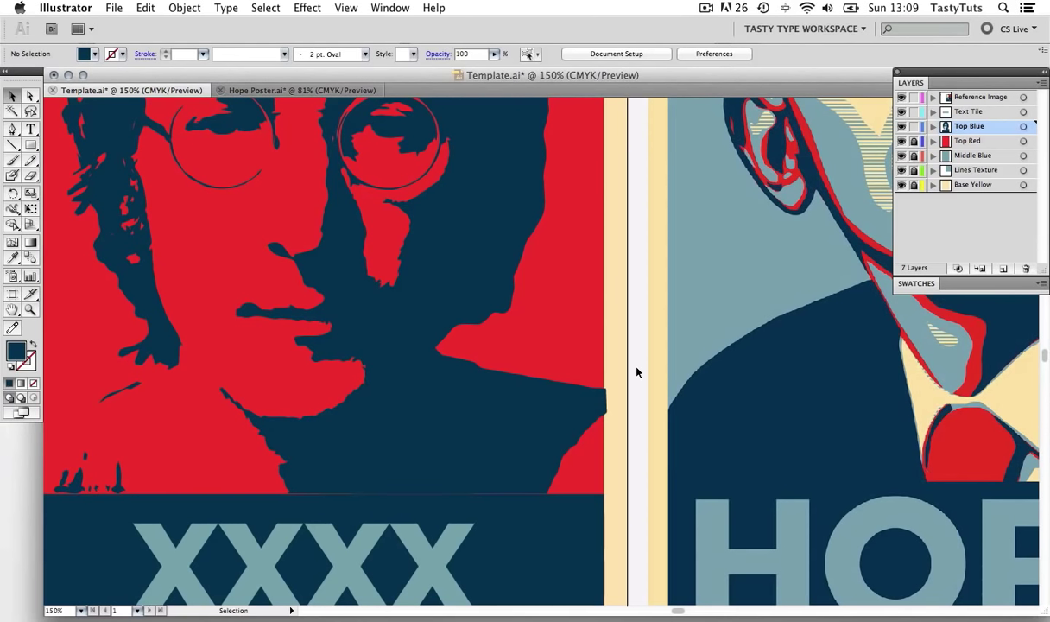
scroll(636, 372, "up", 3)
scroll(637, 372, "right", 2)
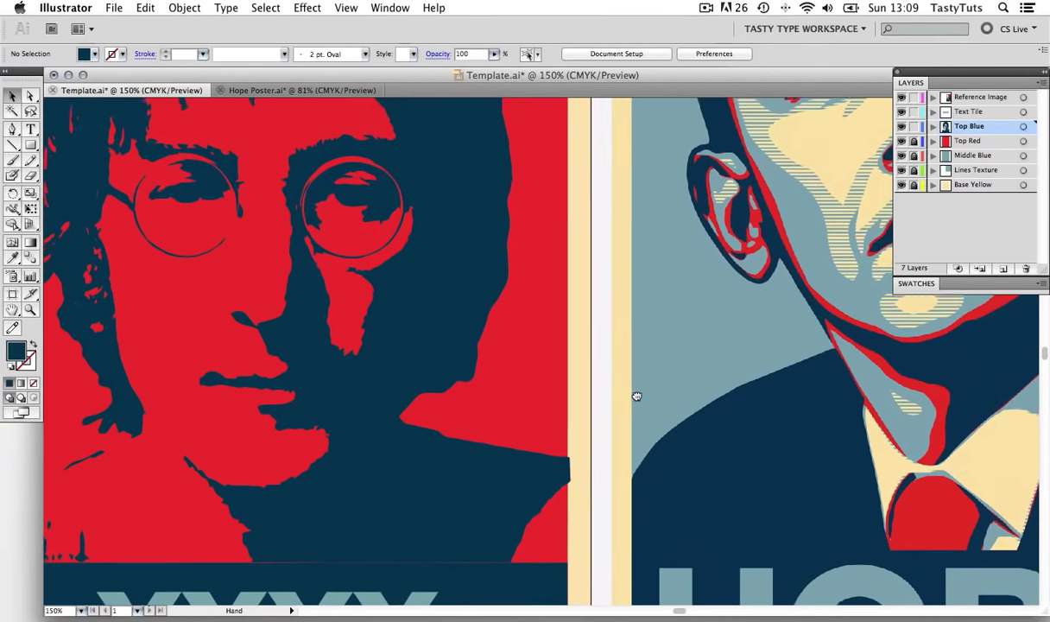
key("z")
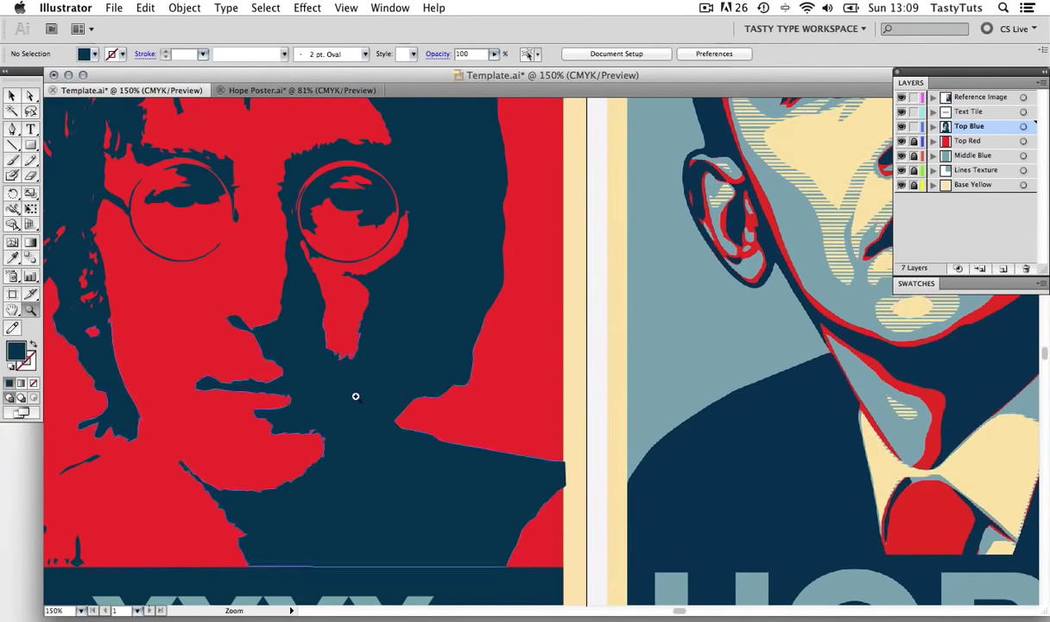
left_click_drag(115, 300, 419, 548)
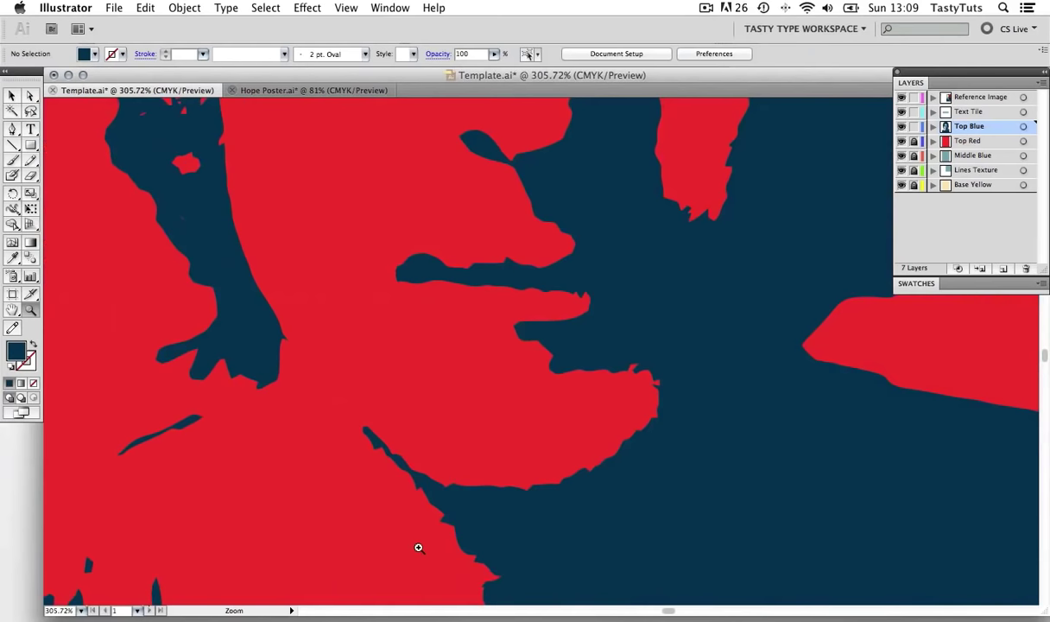
left_click(611, 444)
scroll(579, 401, "up", 2)
scroll(579, 401, "left", 3)
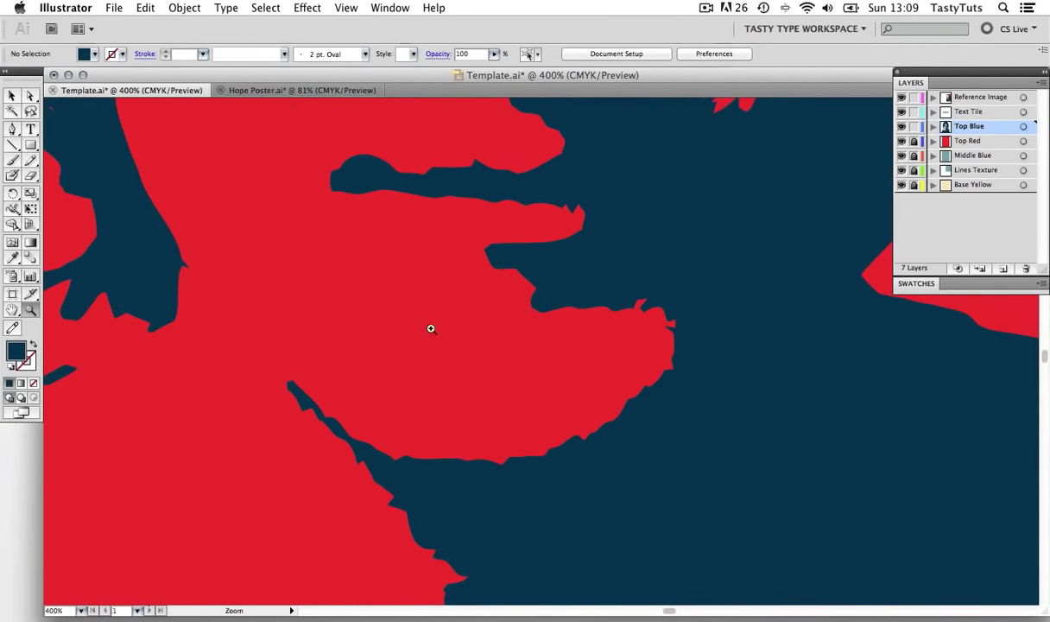
- Select all Top Blue artwork and erase the jagged blue edge around the red lower lip
key("v")
key("super+a")
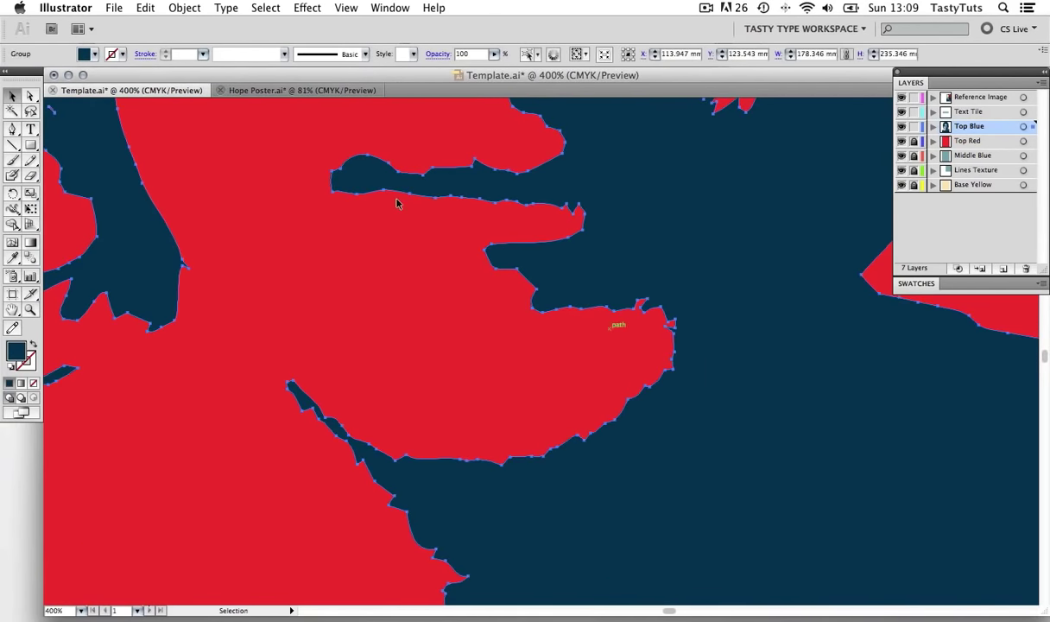
left_click(30, 175)
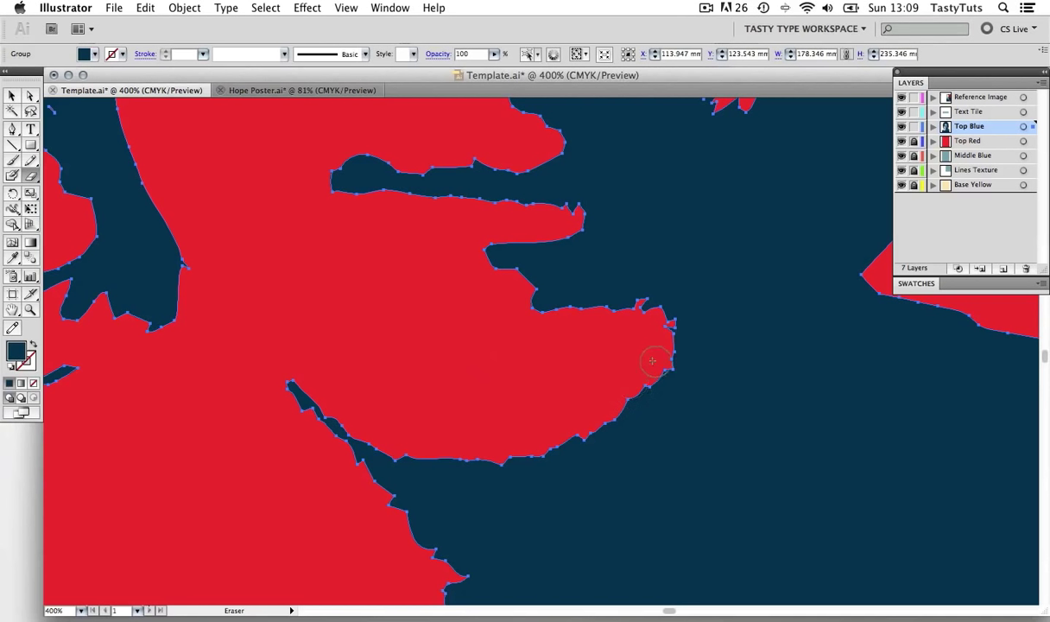
mouse_move(649, 355)
left_mouse_down()
mouse_move(589, 419)
mouse_move(493, 445)
mouse_move(407, 448)
mouse_move(351, 420)
mouse_move(313, 382)
mouse_move(276, 386)
mouse_move(269, 402)
left_mouse_up()
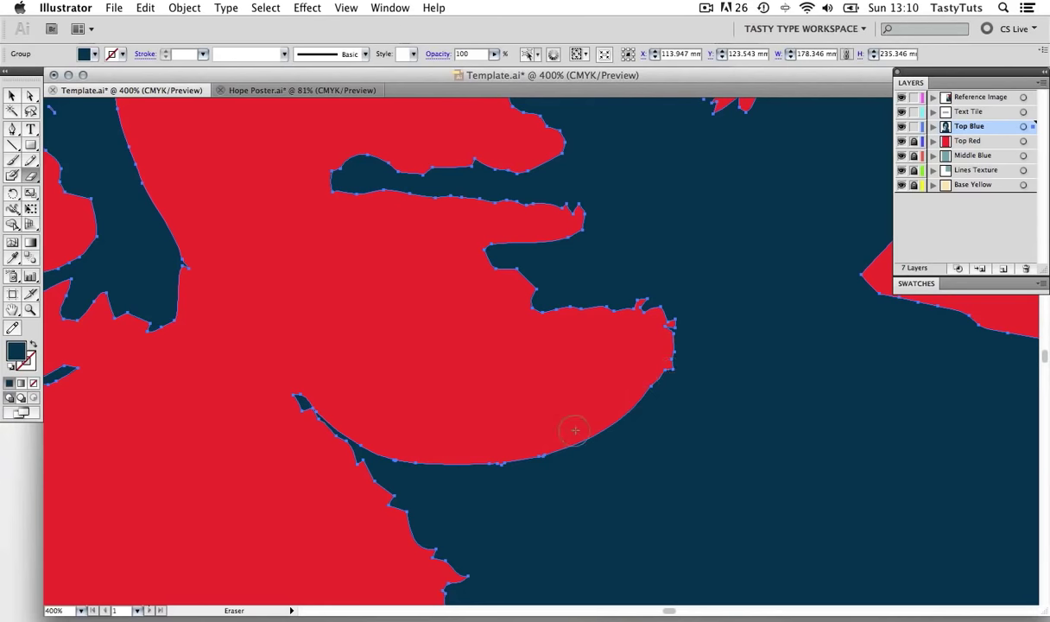
mouse_move(634, 444)
left_mouse_down()
mouse_move(584, 304)
mouse_move(588, 321)
left_mouse_up()
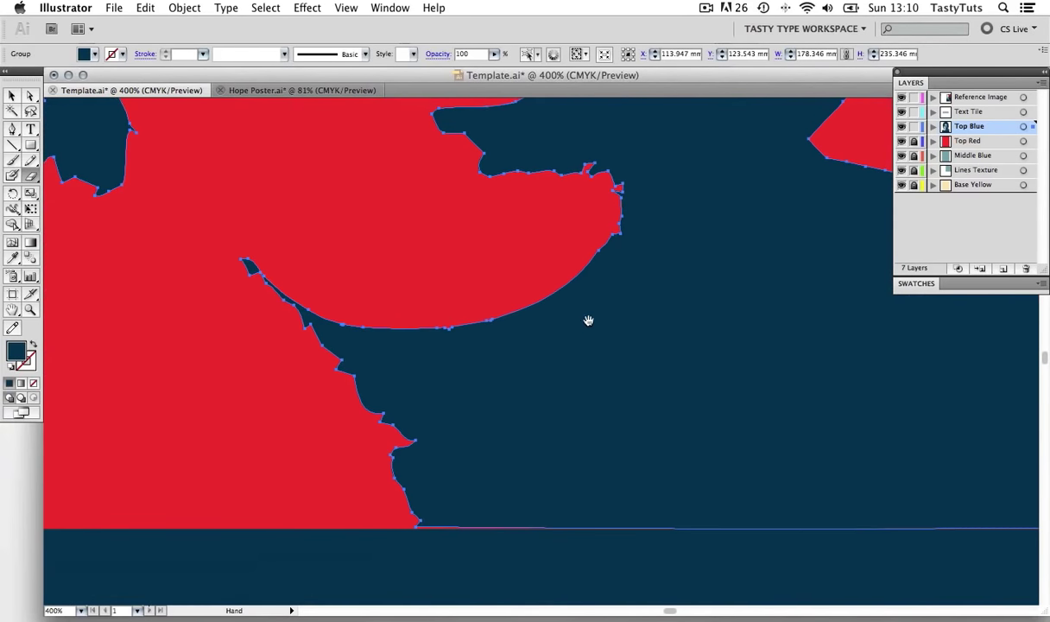
mouse_move(411, 516)
left_mouse_down()
mouse_move(396, 478)
mouse_move(399, 433)
mouse_move(260, 290)
mouse_move(282, 253)
mouse_move(294, 306)
mouse_move(373, 301)
left_mouse_up()
- Zoom back out to 150% to see the whole face
key("z")
left_click(610, 282, "alt")
left_click(537, 341, "alt")
left_click(405, 368, "alt")
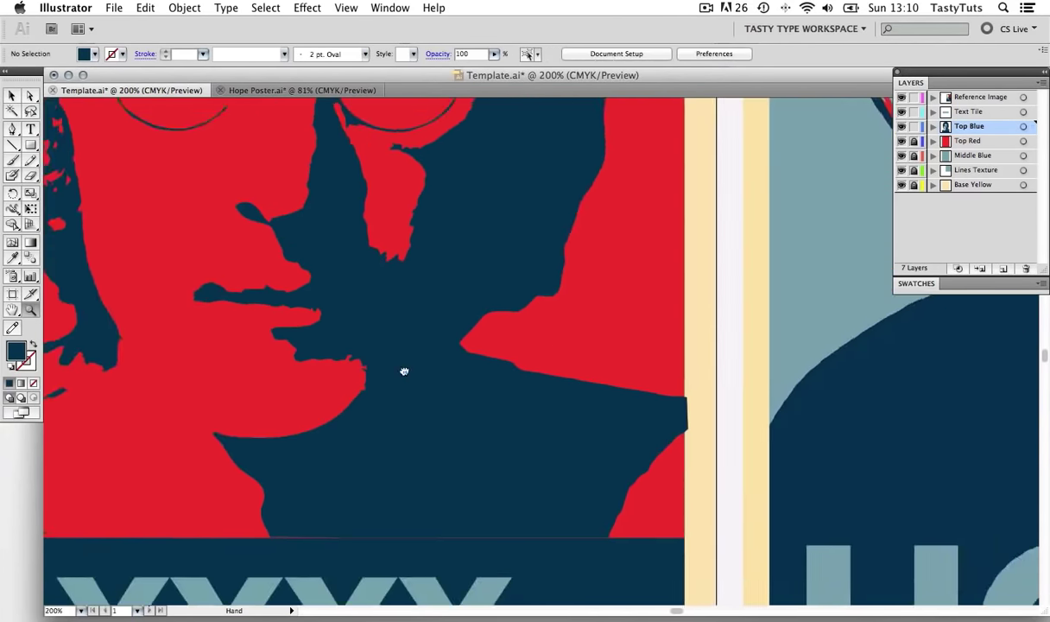
left_click(409, 359, "alt")
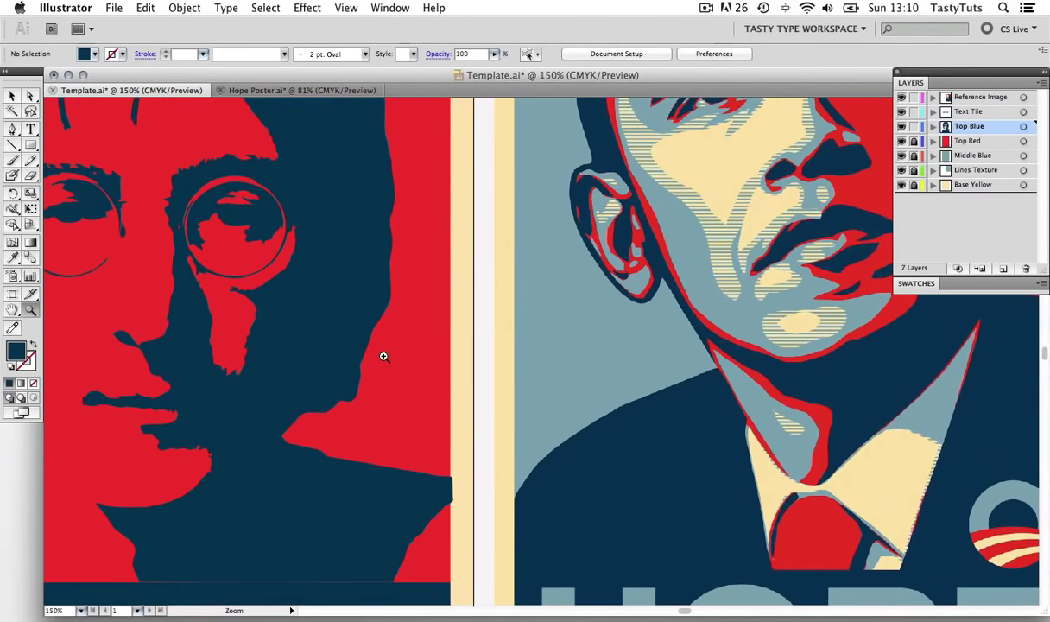
key("v")
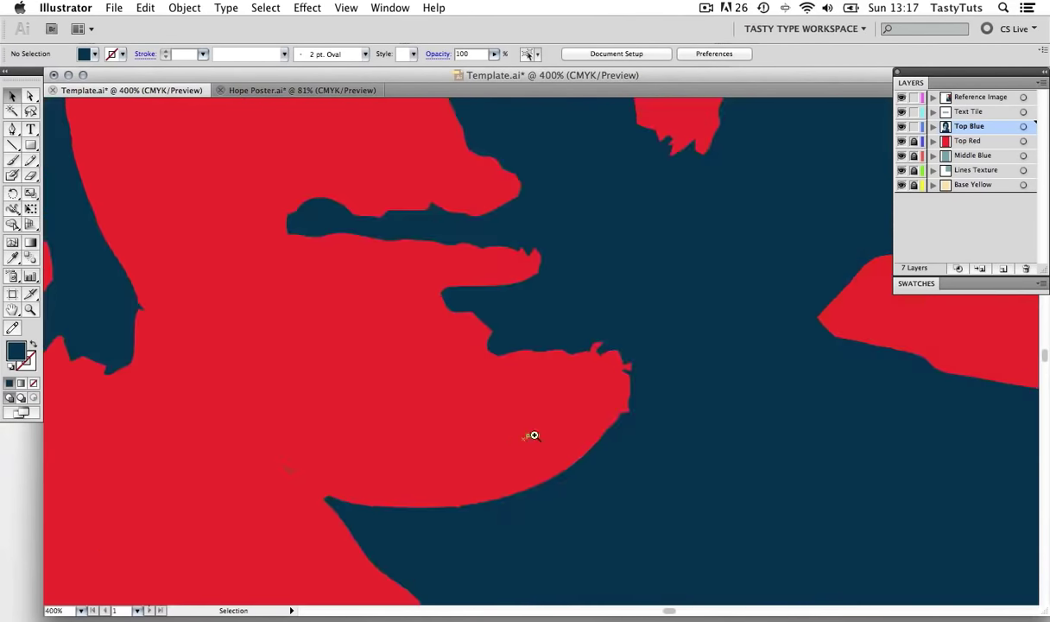
- Erase ragged dark blue edges around the glasses lens, hairline and hair
mouse_move(446, 391)
left_mouse_down()
mouse_move(542, 384)
mouse_move(574, 408)
left_mouse_up()
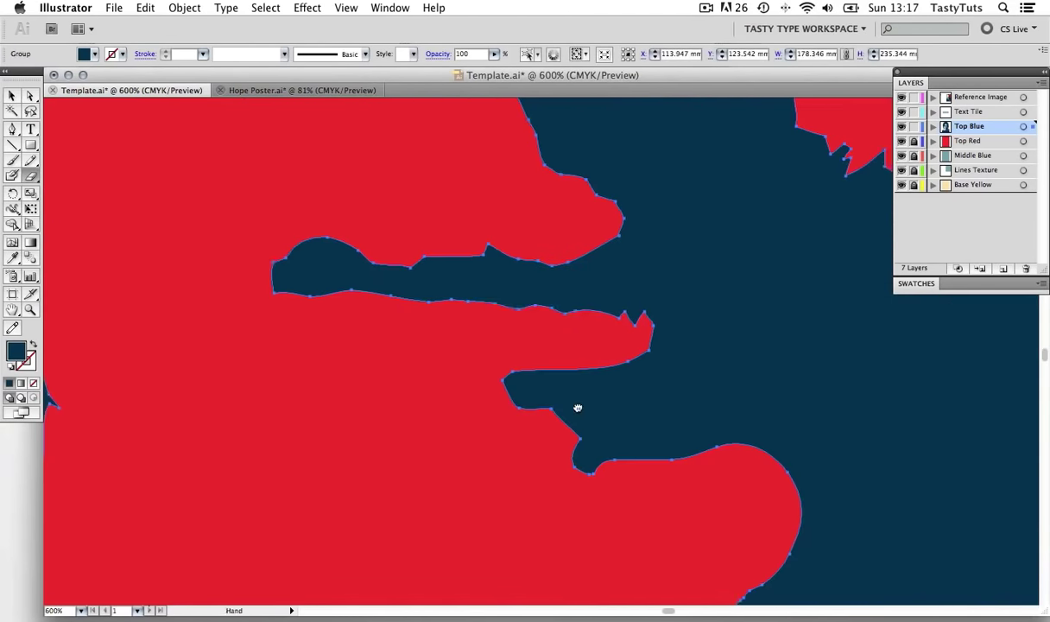
left_click_drag(354, 227, 392, 245)
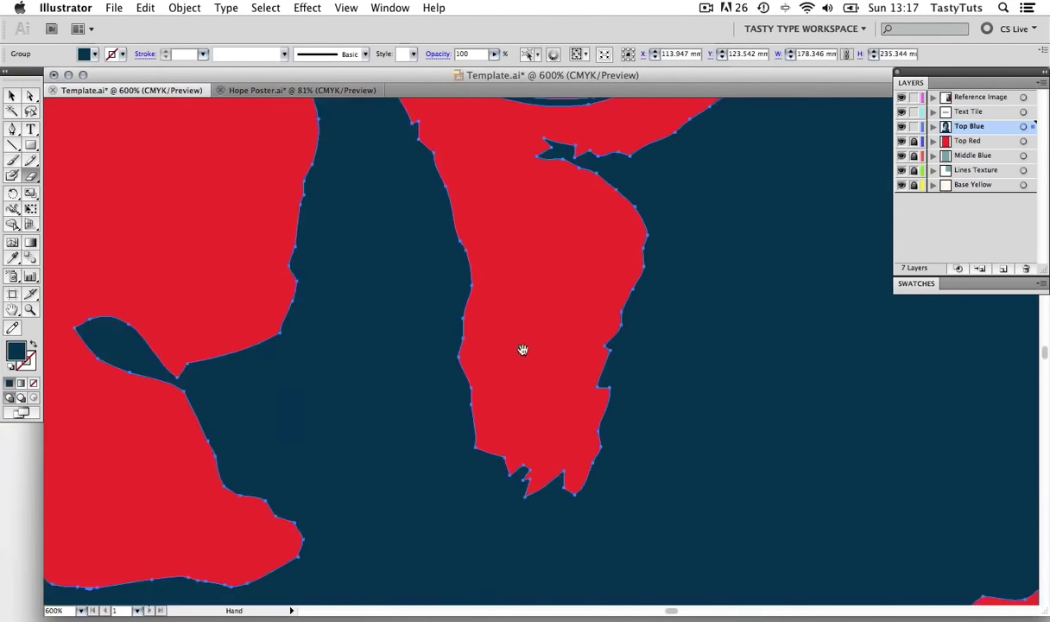
left_click_drag(485, 351, 597, 364)
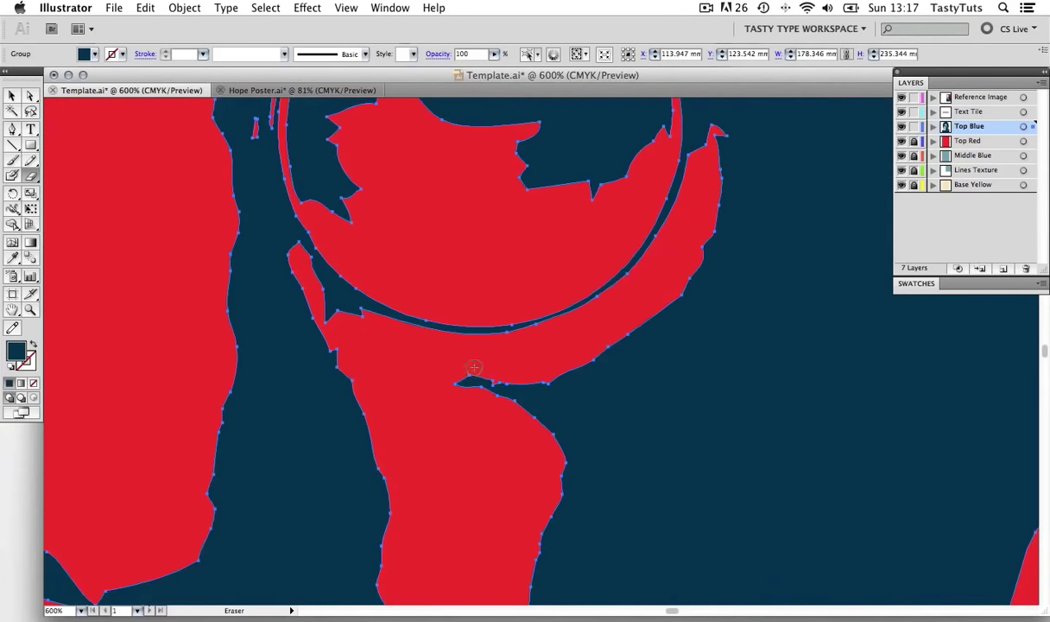
left_click_drag(774, 231, 479, 221)
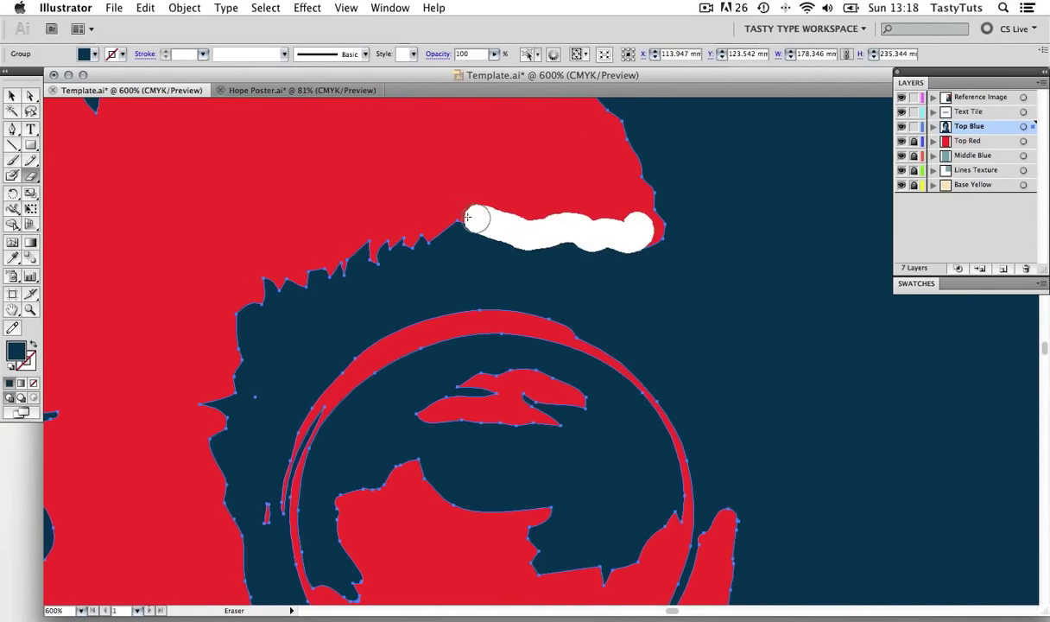
left_click_drag(200, 216, 574, 299)
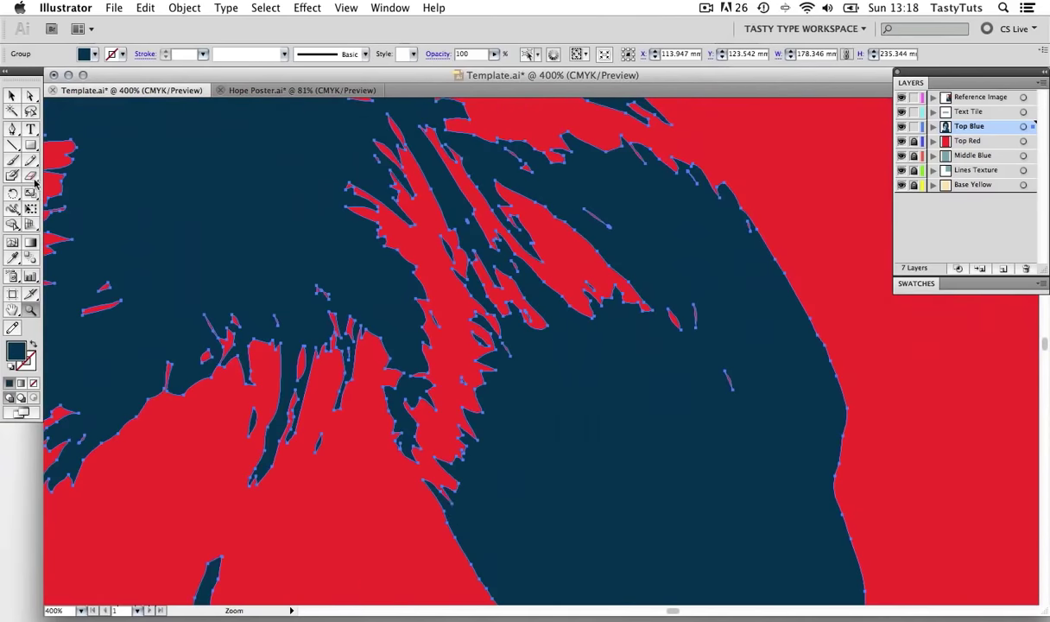
left_click(32, 175)
left_click_drag(427, 462, 467, 401)
left_click_drag(466, 402, 458, 333)
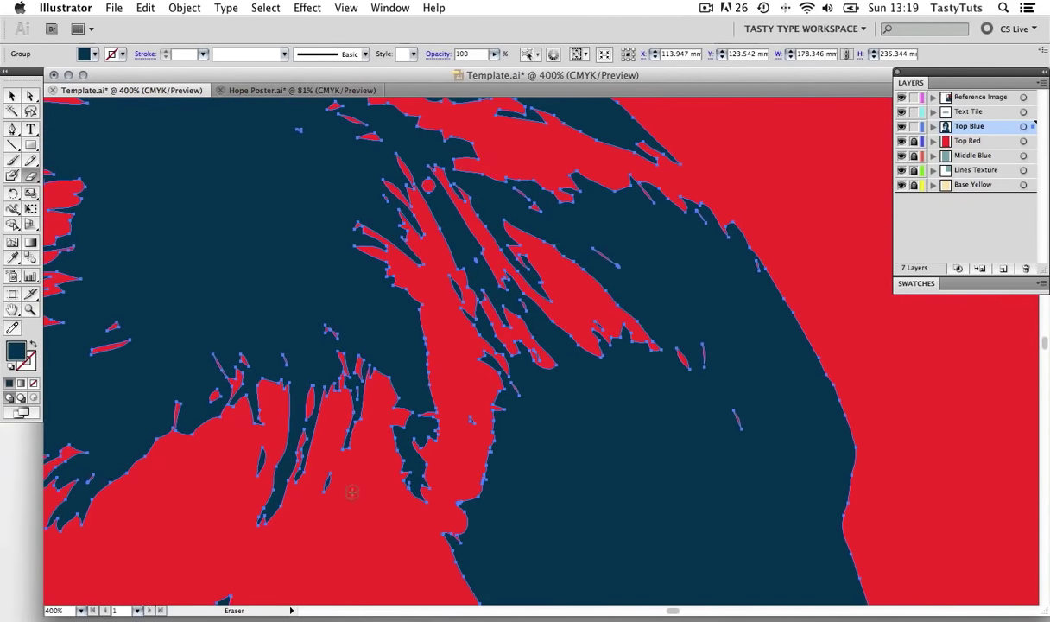
left_click_drag(276, 392, 380, 380)
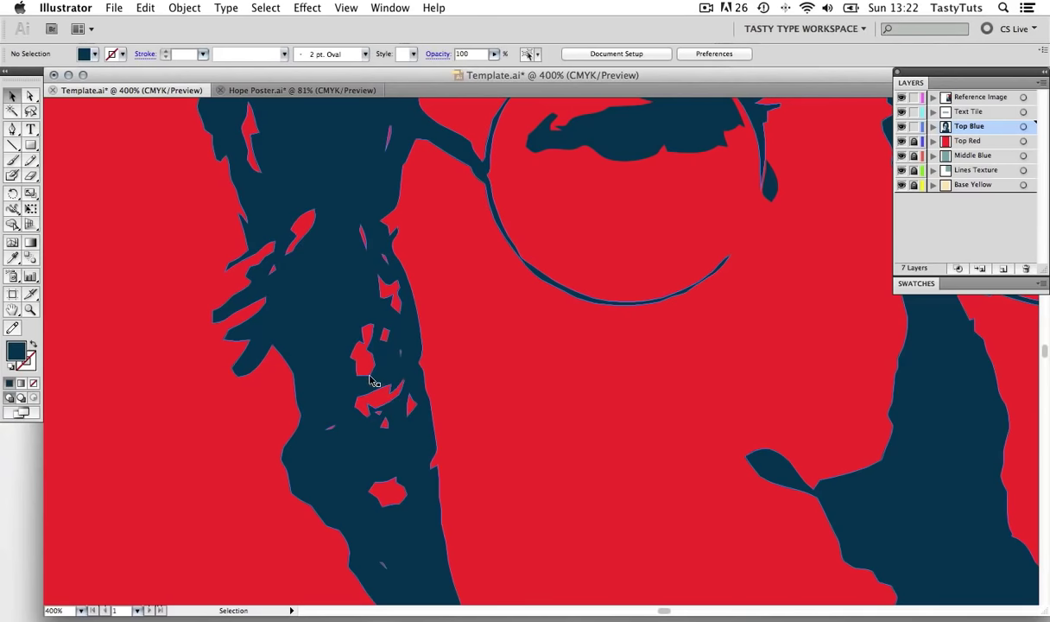
- Zoom in closely on the hair and delete the small red fleck with Direct Selection
key("ctrl+space")
left_click(388, 338)
left_click_drag(486, 319, 543, 319)
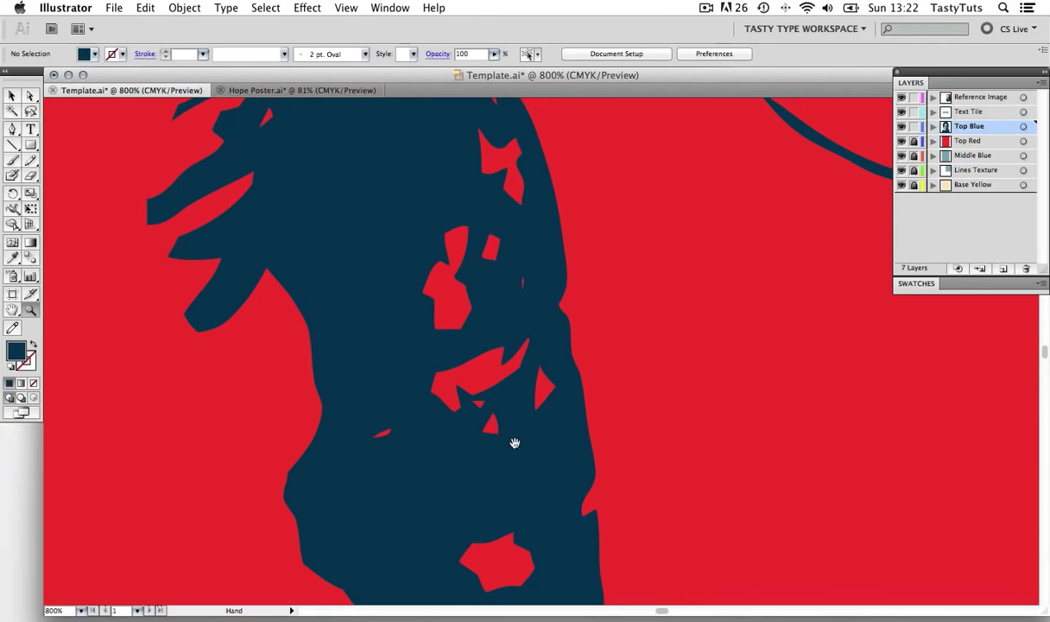
left_click_drag(513, 441, 478, 418)
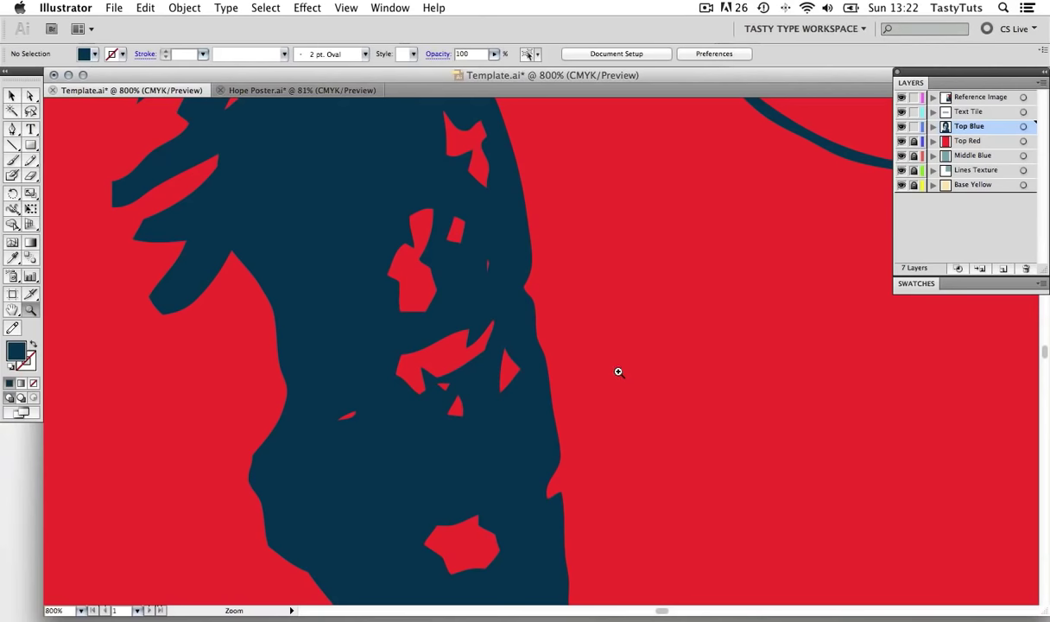
left_click(31, 98)
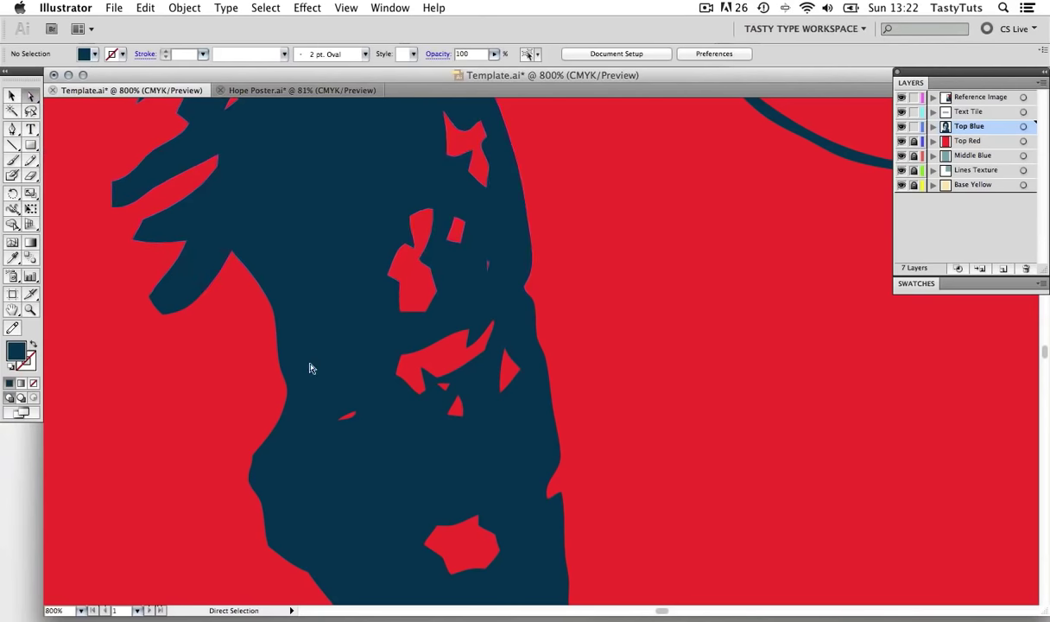
left_click(473, 385)
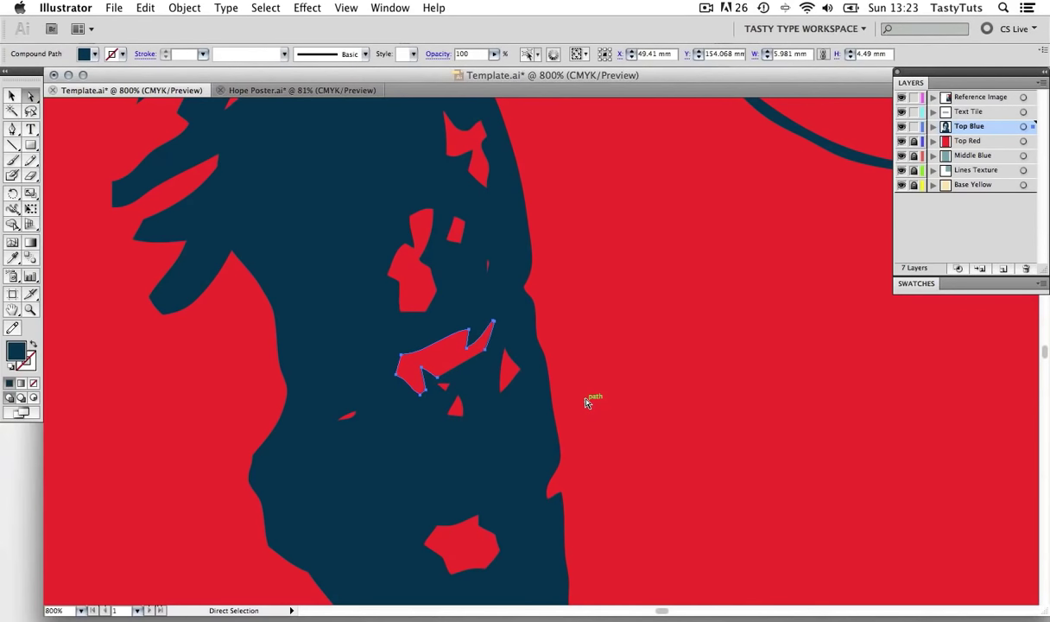
key("Delete")
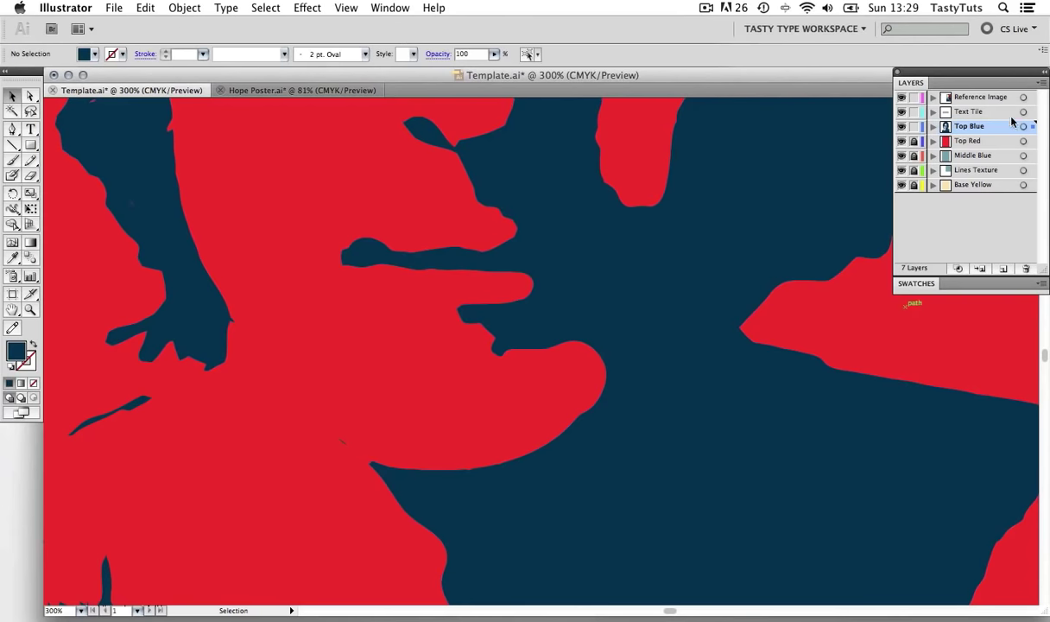
- Paint two dark blue 2 pt Oval brush strokes along the jawline edge
left_click(13, 162)
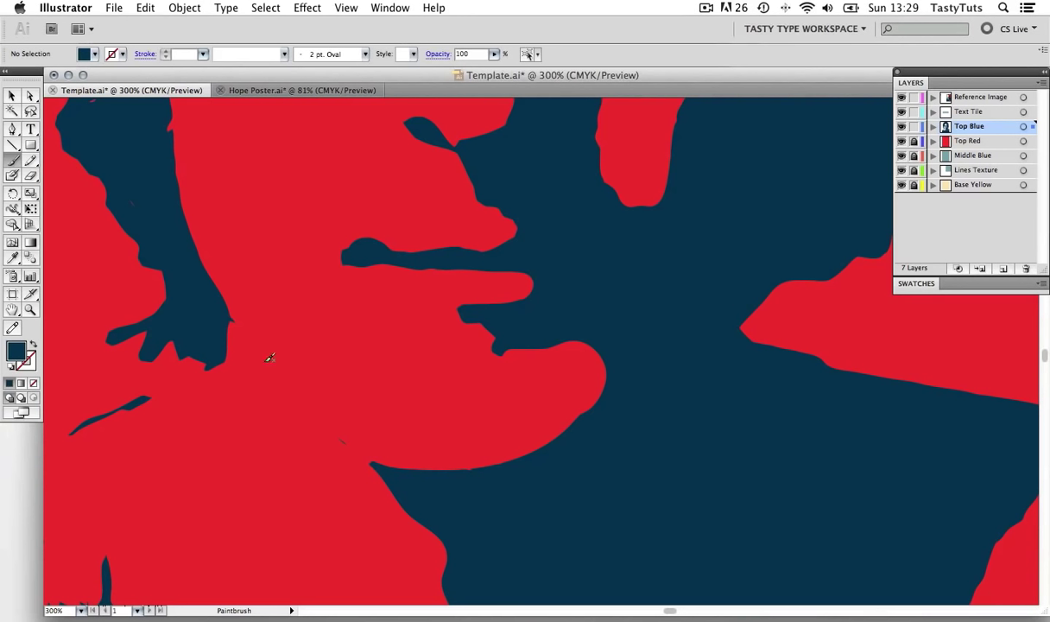
mouse_move(223, 337)
left_mouse_down()
mouse_move(311, 436)
mouse_move(412, 490)
mouse_move(286, 399)
mouse_move(212, 297)
left_mouse_up()
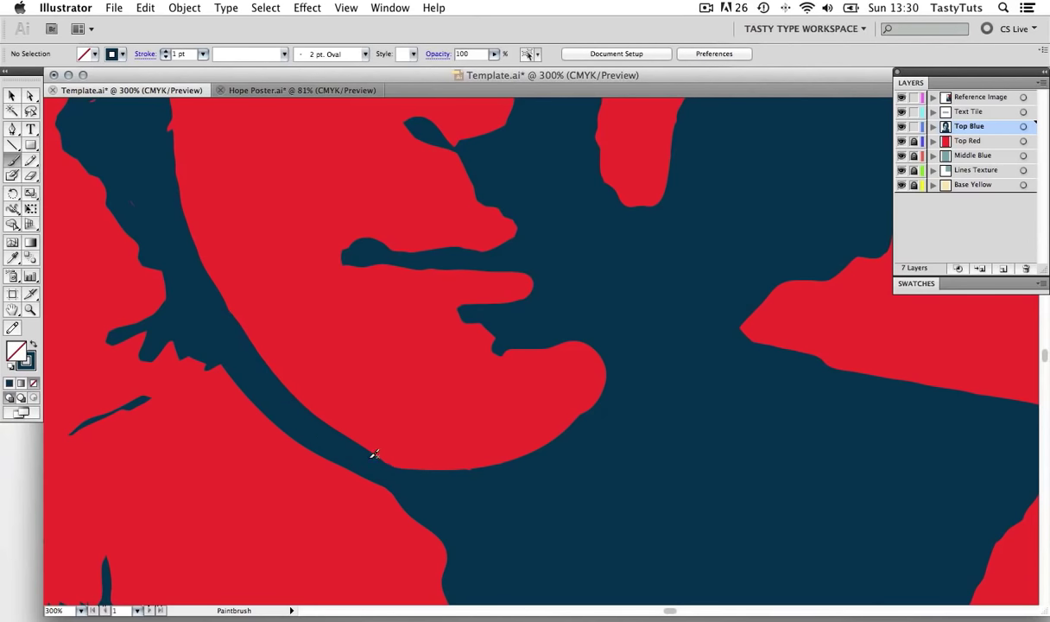
left_click_drag(374, 453, 439, 484)
- Select the jaw stroke and the Top Blue artwork, undoing two attempted edits
key("v")
left_click(278, 395)
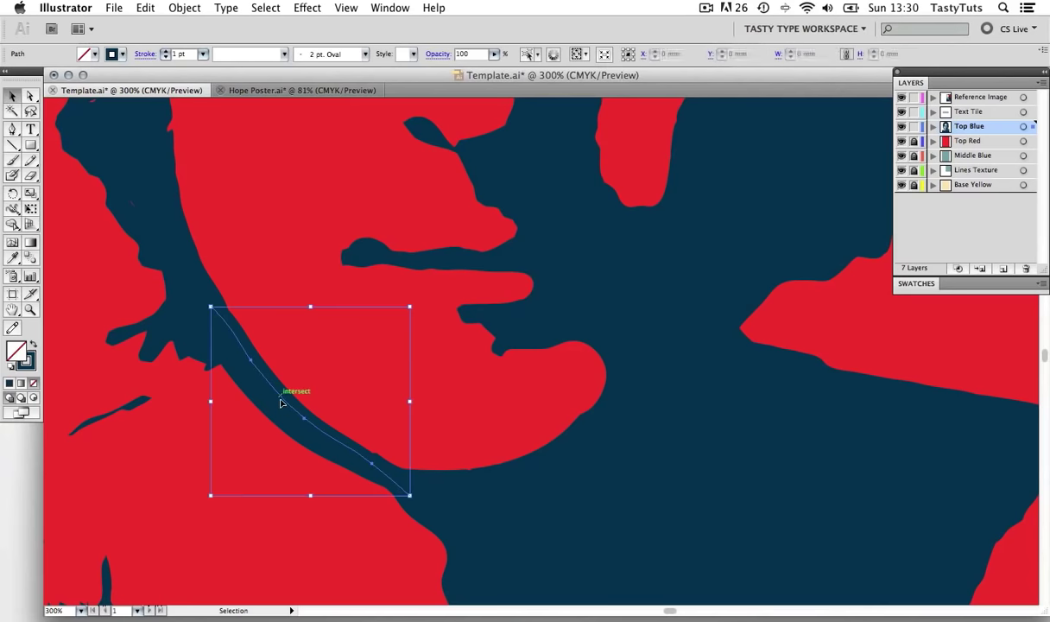
key("super+z")
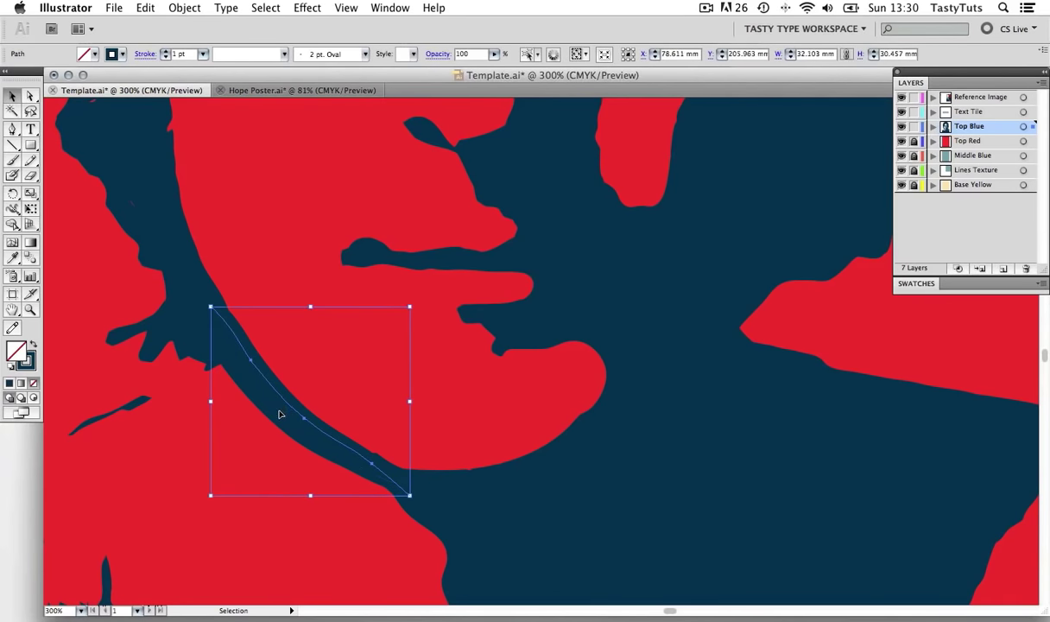
left_click(587, 509)
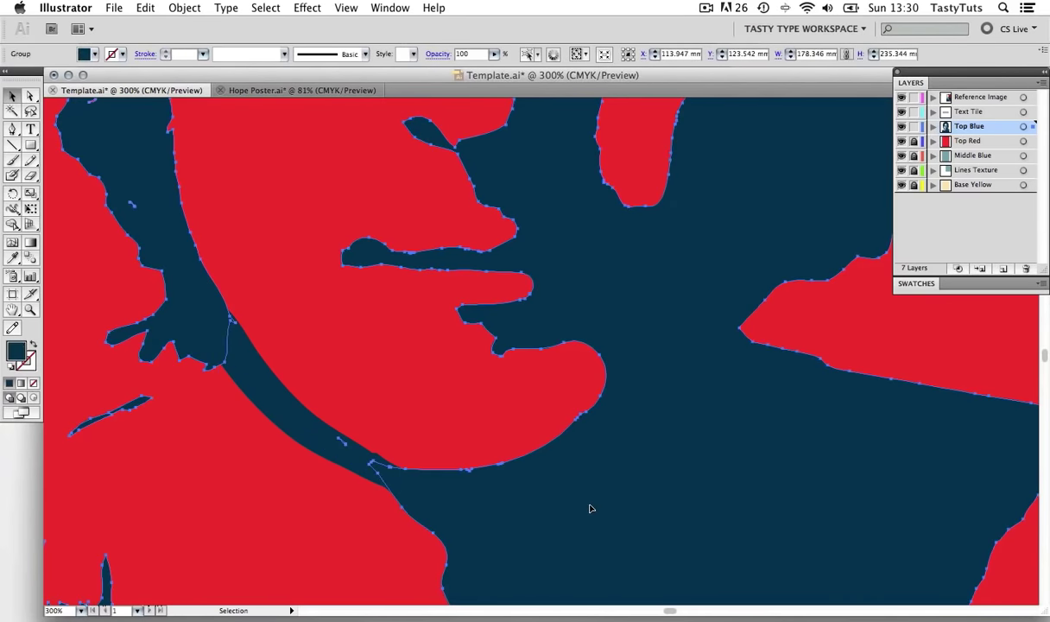
key("super+z")
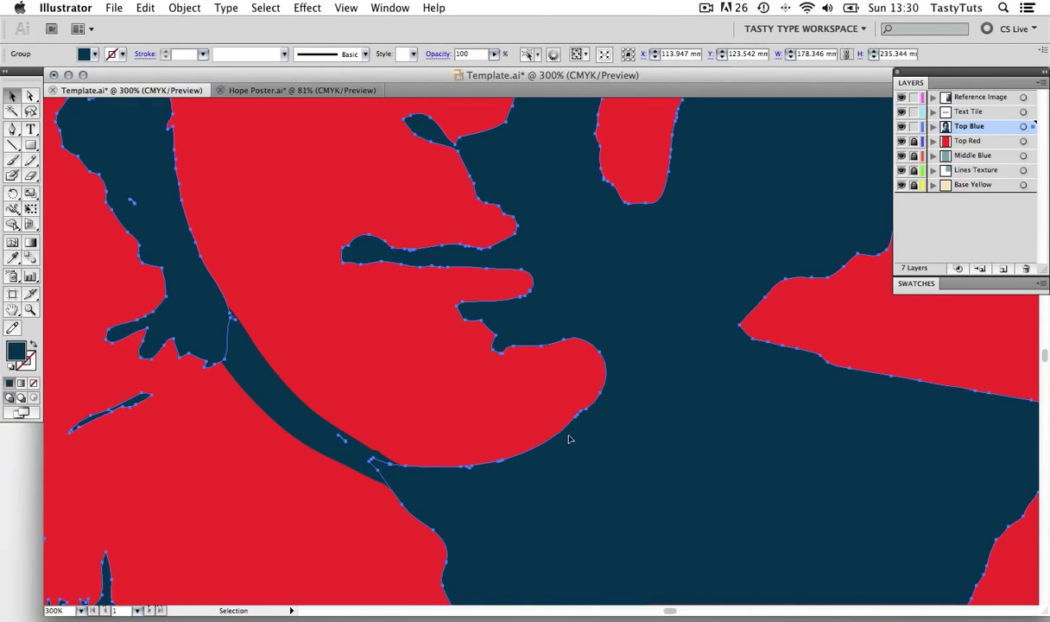
- Click through the overlapping jaw brush strokes to identify each one
left_click(262, 369)
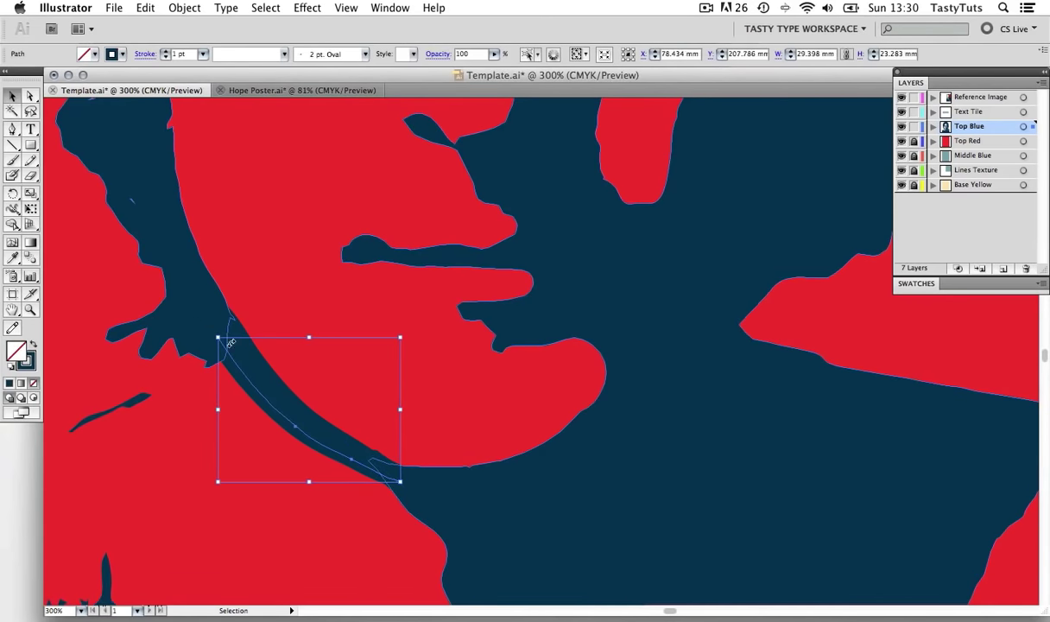
left_click(262, 398)
left_click(259, 380)
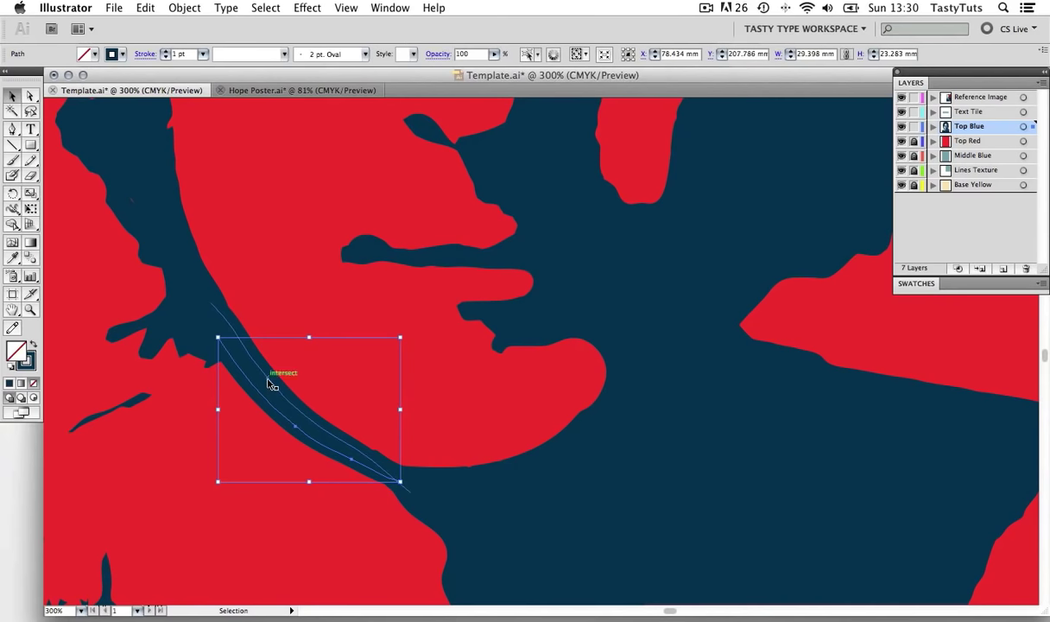
left_click(268, 388)
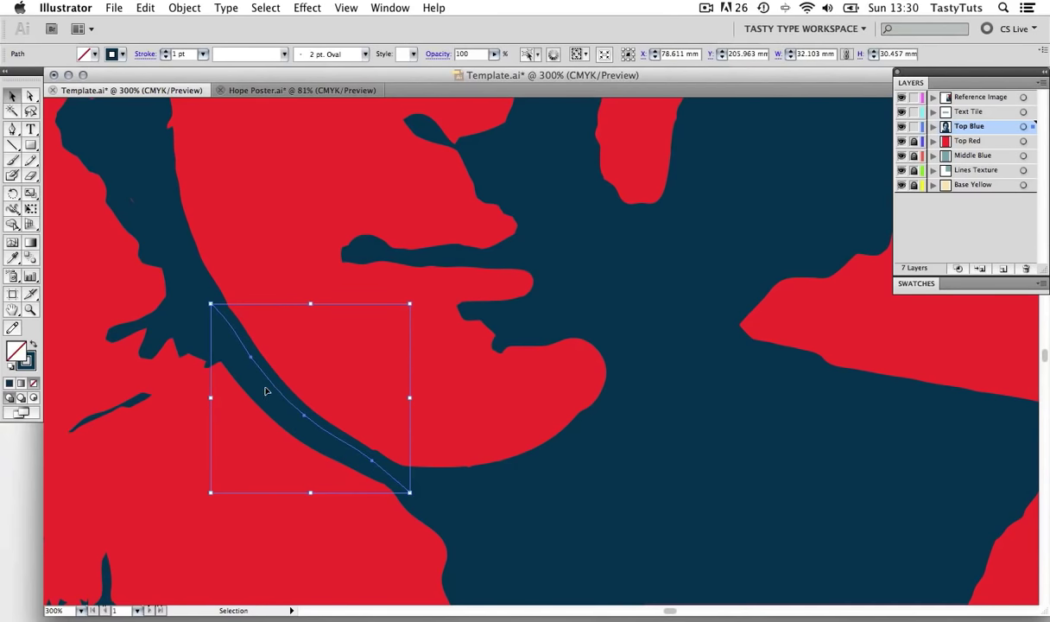
left_click(263, 397)
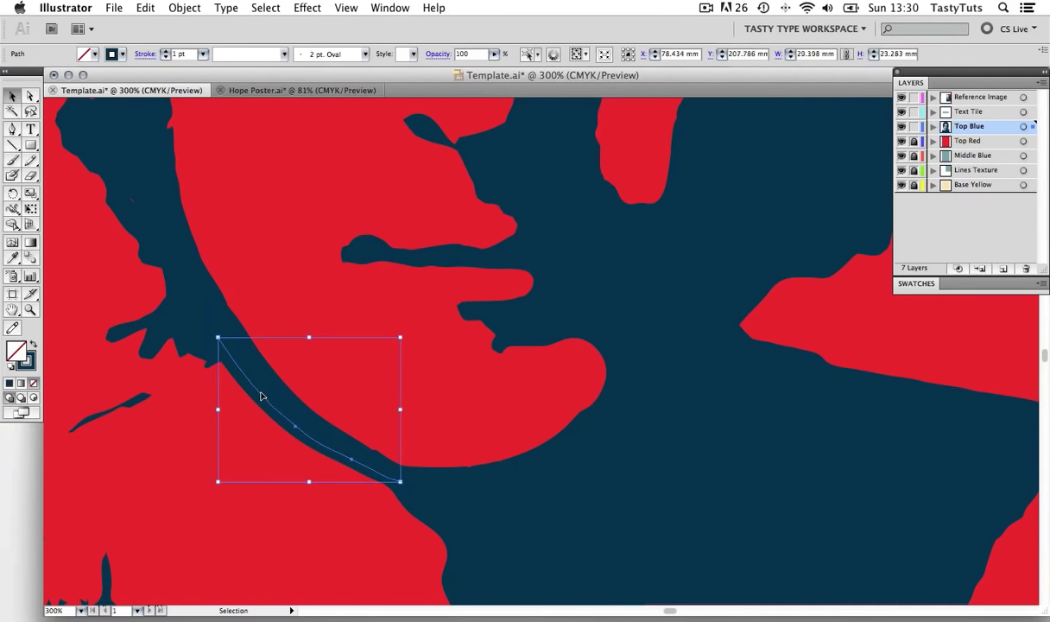
scroll(262, 396, "right", 1)
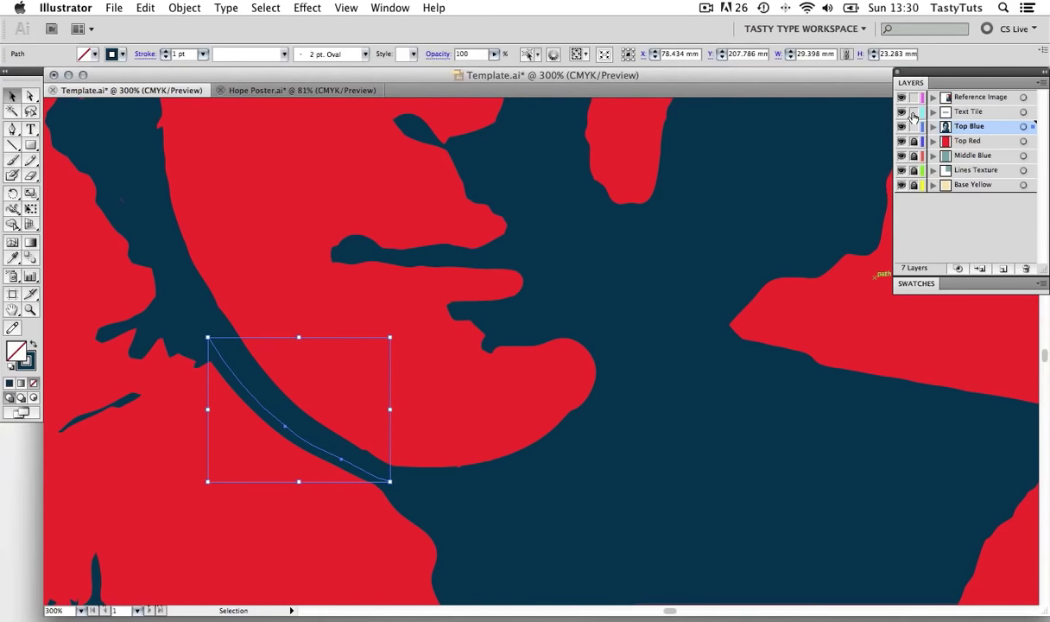
- Lock the Reference Image and Text Tile layers and marquee-select both jaw strokes
left_click_drag(914, 97, 914, 112)
left_click(169, 425)
left_click_drag(171, 517, 407, 286)
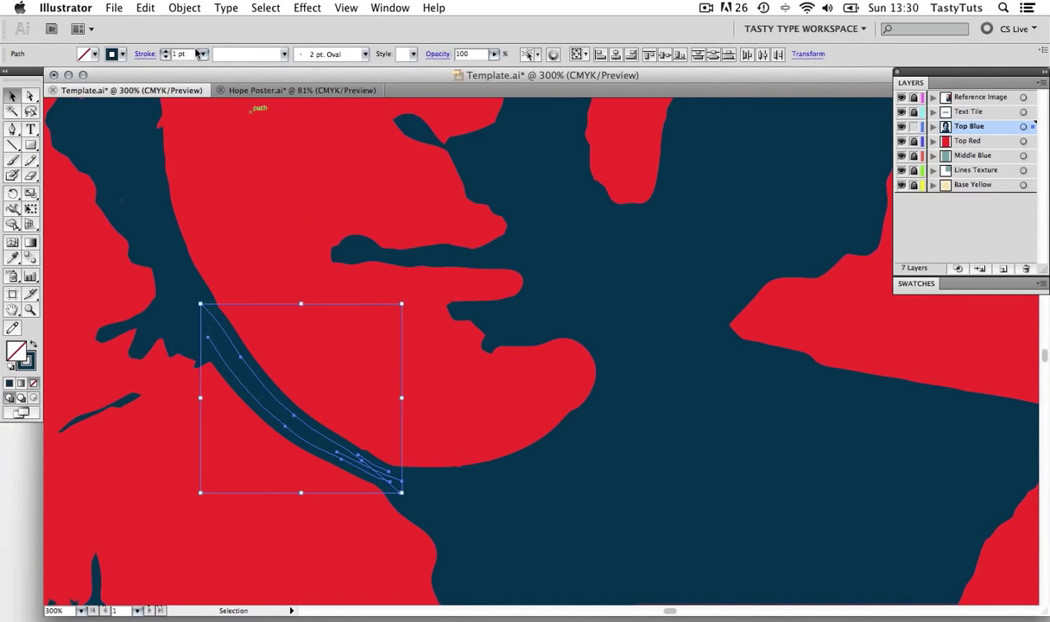
left_click(184, 8)
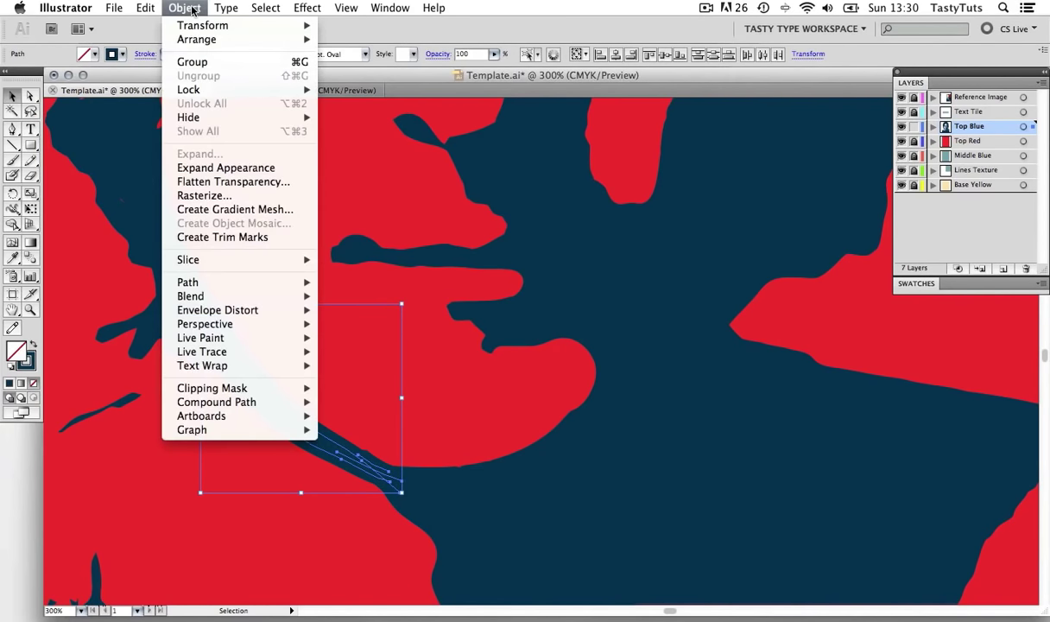
- Expand the jaw strokes, add the dark blue shape, and Unite them with Pathfinder
left_click(240, 169)
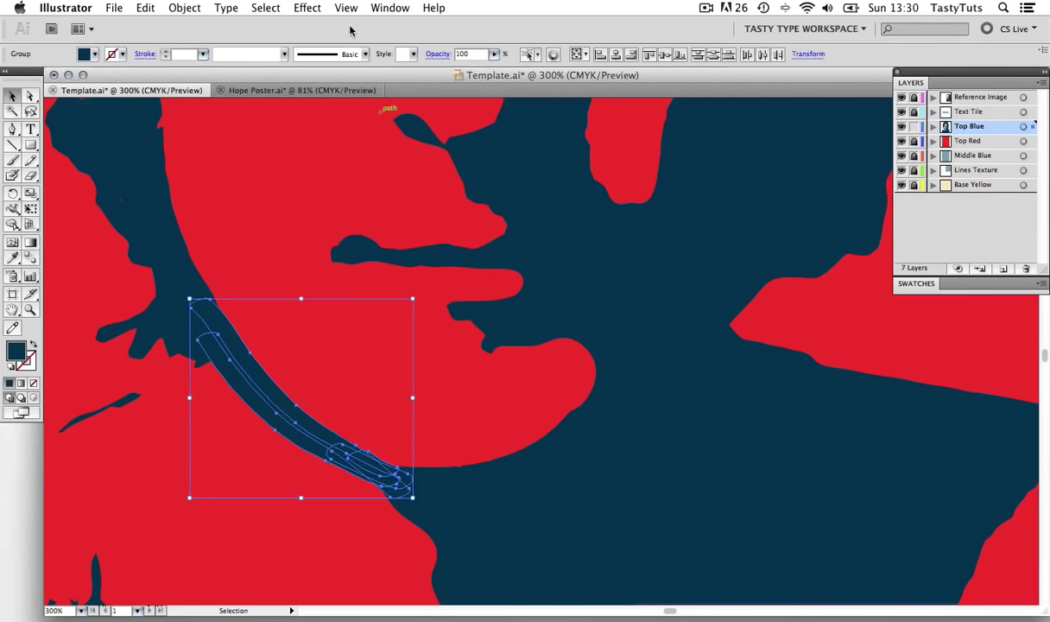
left_click(493, 500, "shift")
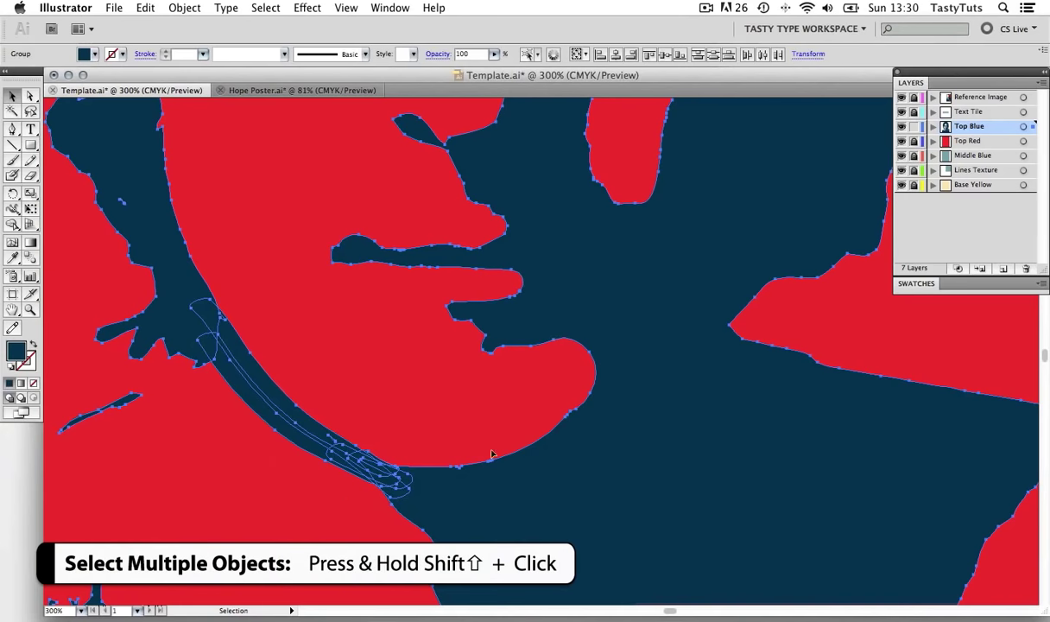
left_click(384, 9)
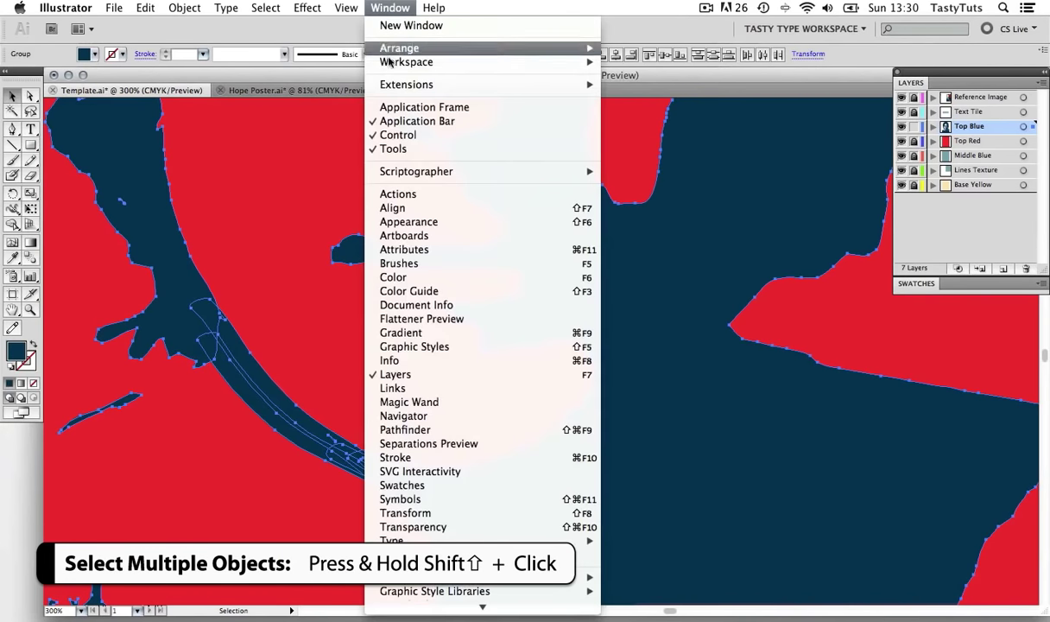
left_click(438, 429)
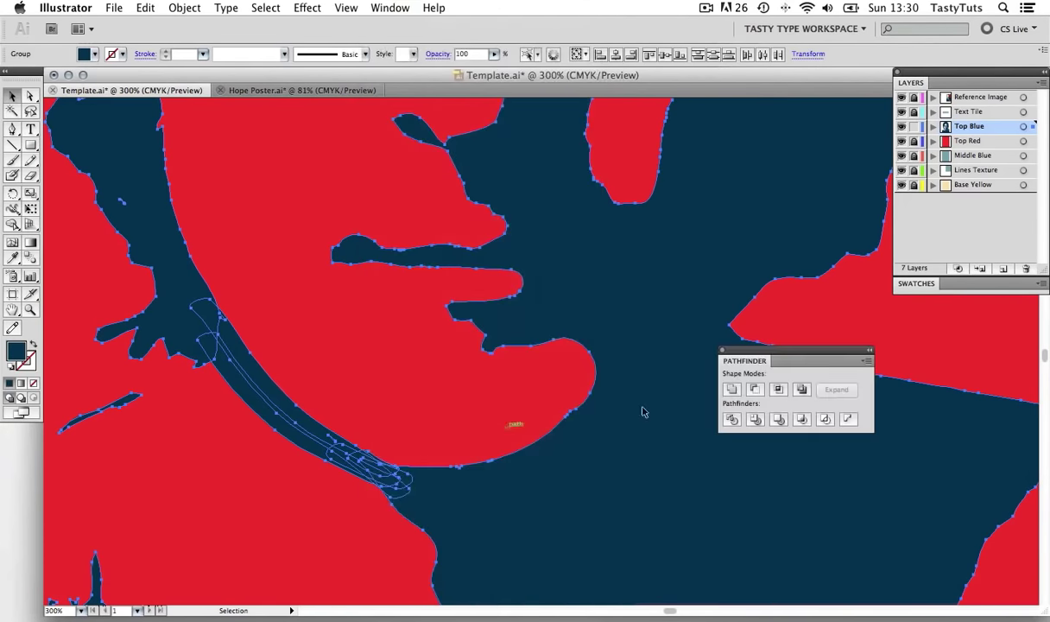
left_click(730, 391)
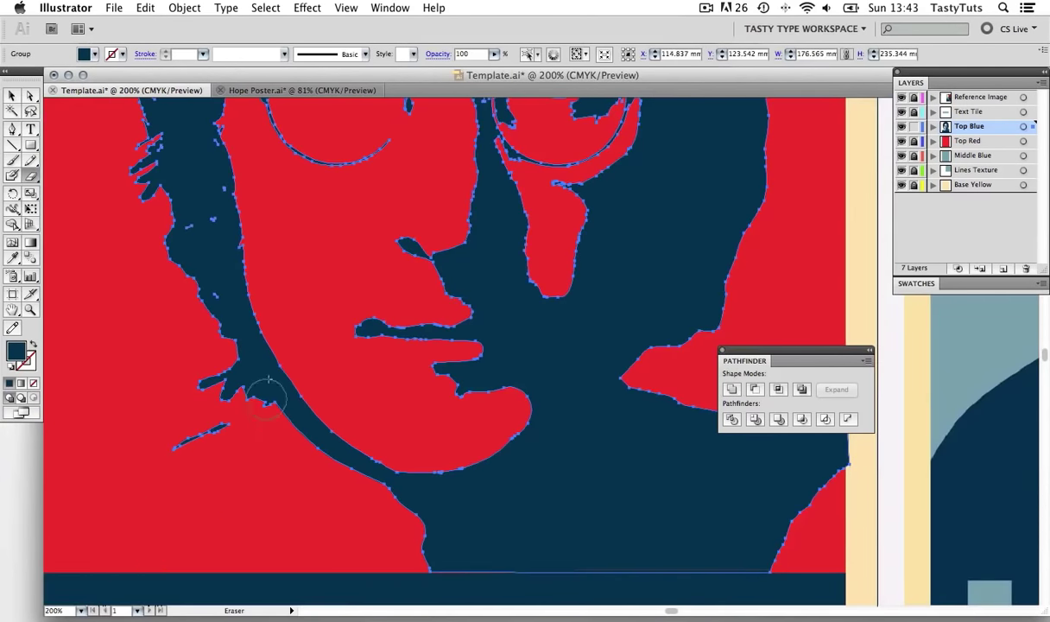
- Zoom in on the hair and face edges and inspect the dark blue anchor points
scroll(193, 482, "up", 5)
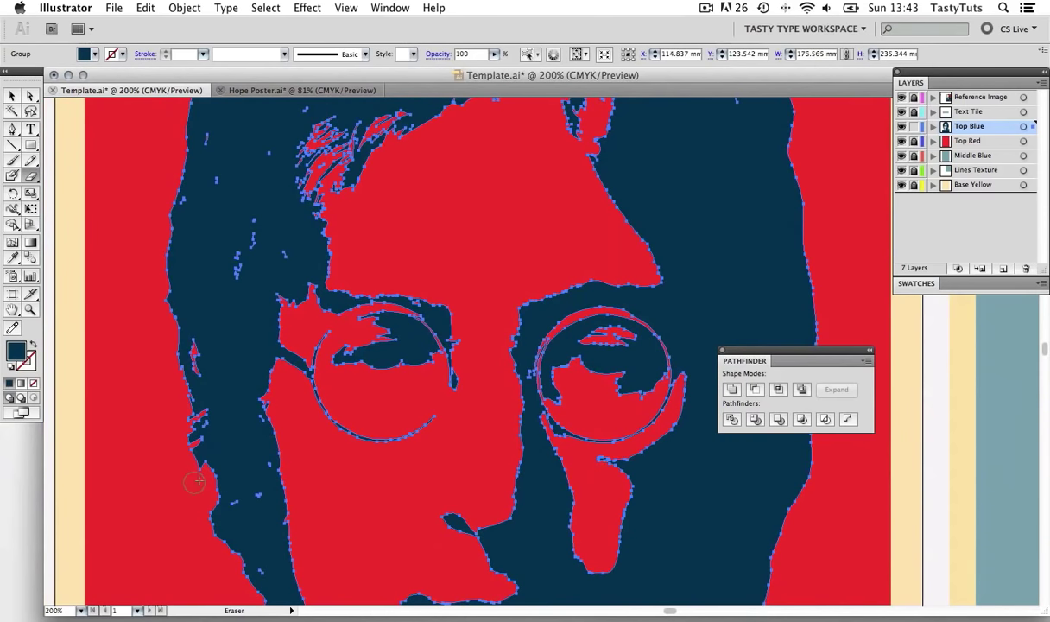
scroll(246, 398, "up", 5)
key("ctrl+equal")
key("ctrl+equal")
key("a")
left_click(436, 300)
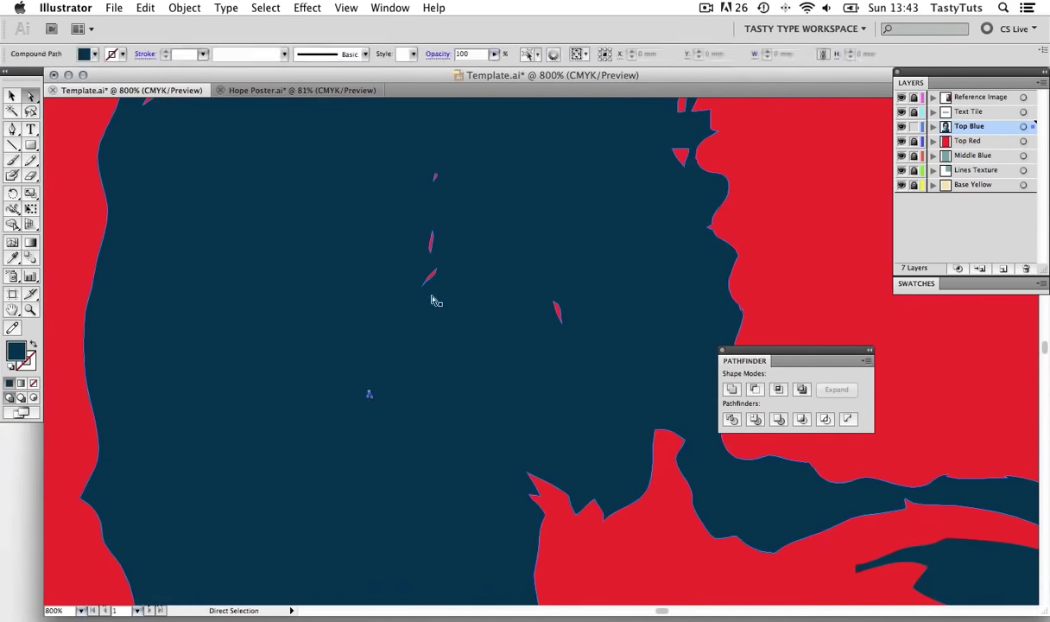
key("ctrl+shift+a")
key("ctrl+minus")
scroll(495, 176, "up", 6)
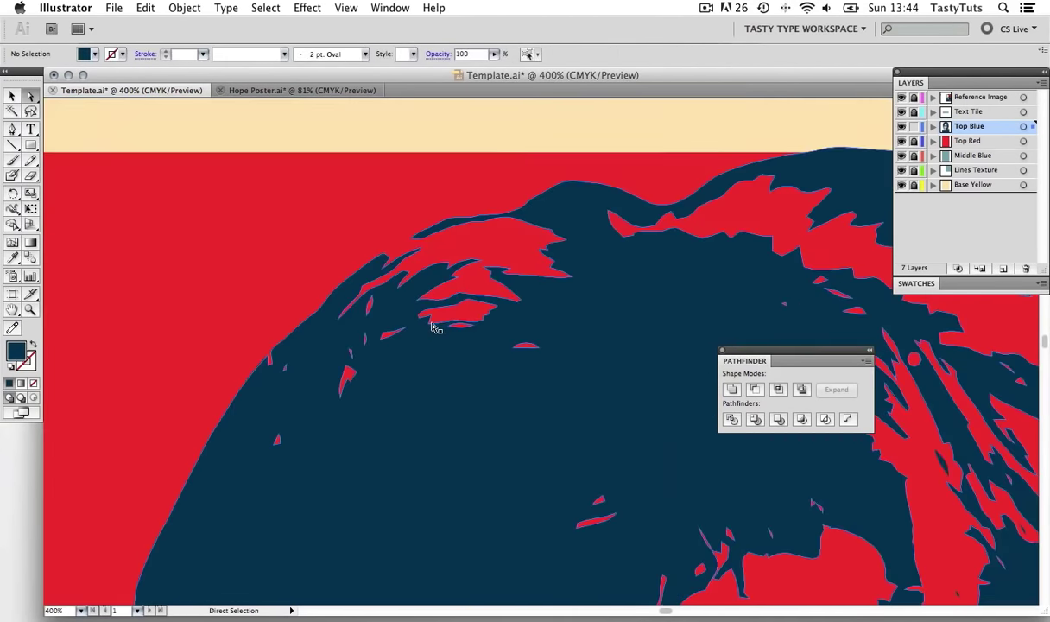
key("ctrl+minus")
scroll(508, 324, "down", 5)
key("ctrl+equal")
key("ctrl+equal")
left_click(451, 338)
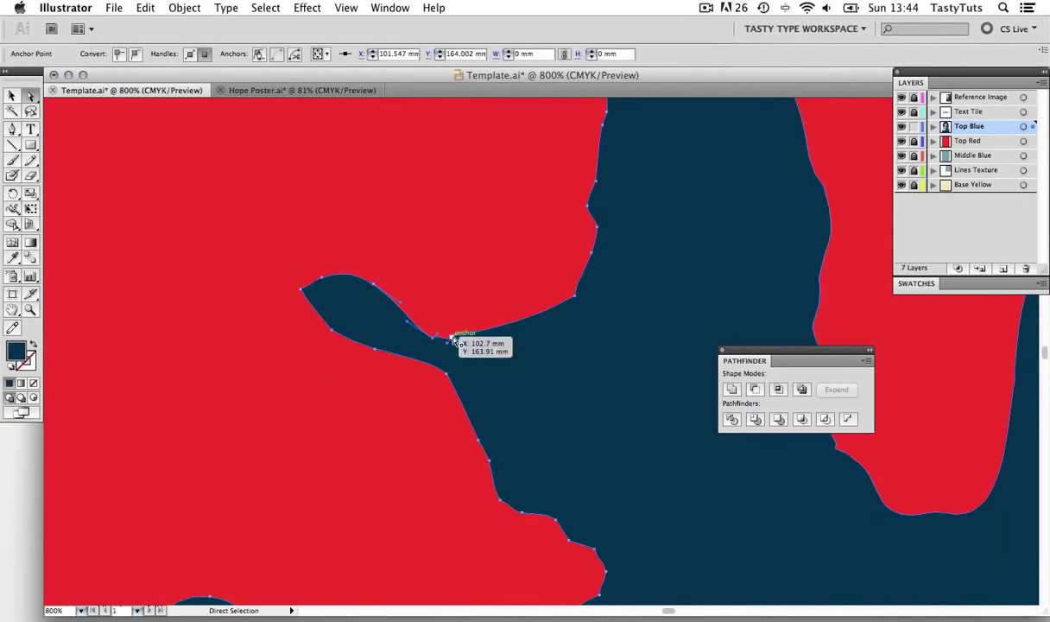
- Erase three rough patches along the dark blue face edge with the Eraser
key("ctrl+minus")
left_click_drag(380, 285, 483, 363)
key("shift+e")
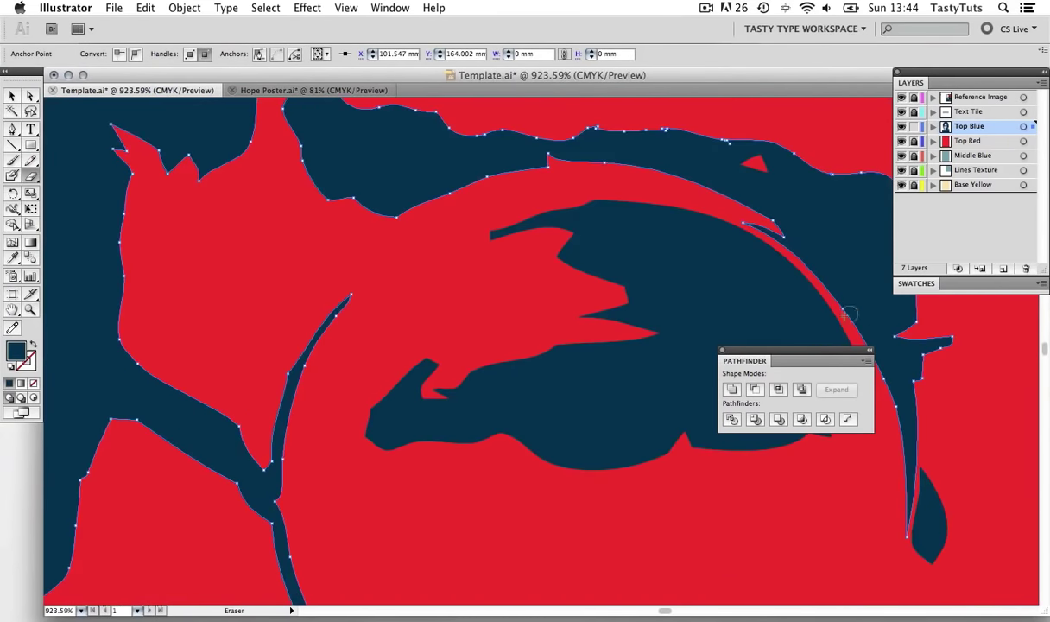
left_click_drag(404, 362, 431, 385)
key("ctrl+minus")
key("ctrl+equal")
key("ctrl+equal")
left_click_drag(389, 350, 428, 333)
key("ctrl+minus")
key("ctrl+equal")
key("ctrl+equal")
mouse_move(422, 393)
left_mouse_down()
mouse_move(422, 363)
mouse_move(321, 433)
mouse_move(361, 417)
left_mouse_up()
- Erase the stray specks in the hair and one more speck at lower right
key("a")
key("ctrl+shift+a")
key("ctrl+minus")
key("ctrl+minus")
key("ctrl+minus")
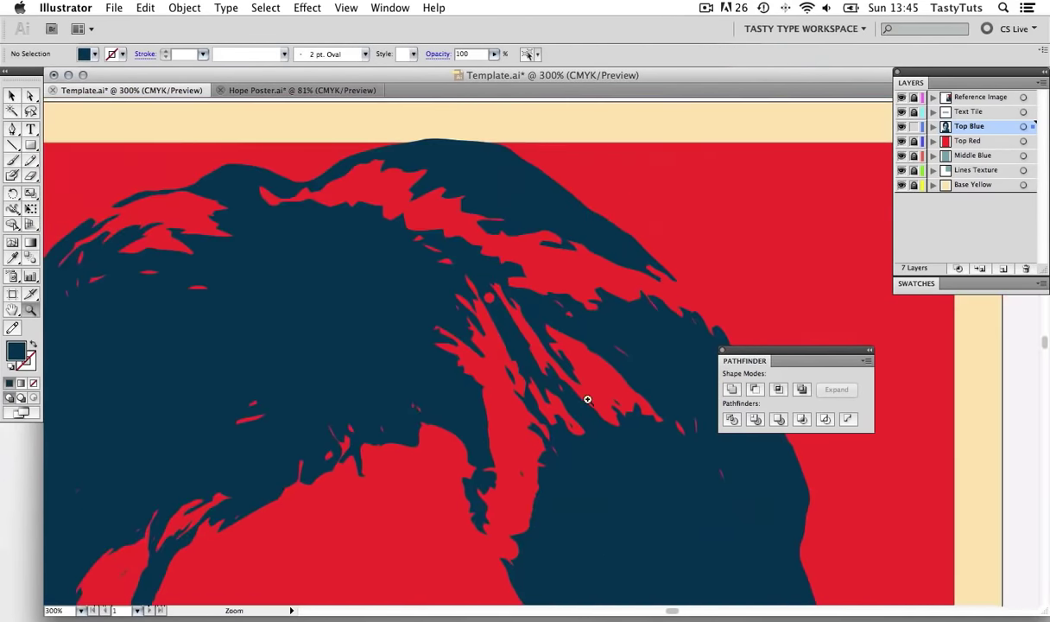
key("ctrl+equal")
key("ctrl+equal")
key("ctrl+equal")
key("shift+e")
left_click_drag(405, 505, 338, 424)
mouse_move(328, 367)
left_mouse_down()
mouse_move(392, 406)
mouse_move(380, 363)
left_mouse_up()
left_click_drag(392, 367, 406, 328)
left_click_drag(535, 406, 532, 444)
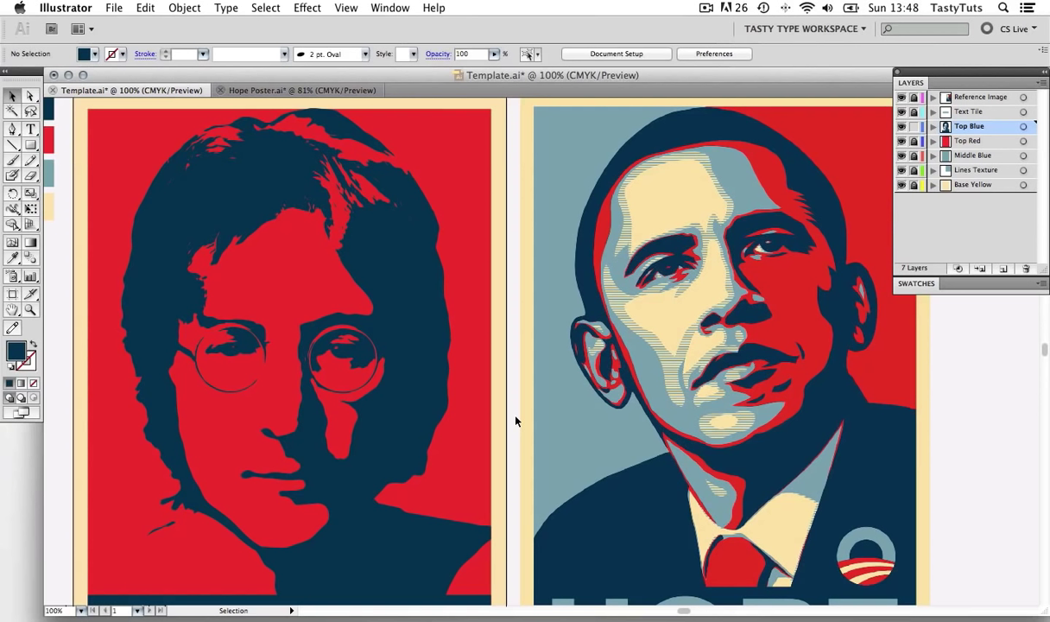
- Unlock the Top Red layer, select its red rectangle, and compare against the Hope poster
left_click(914, 141)
left_click(477, 130)
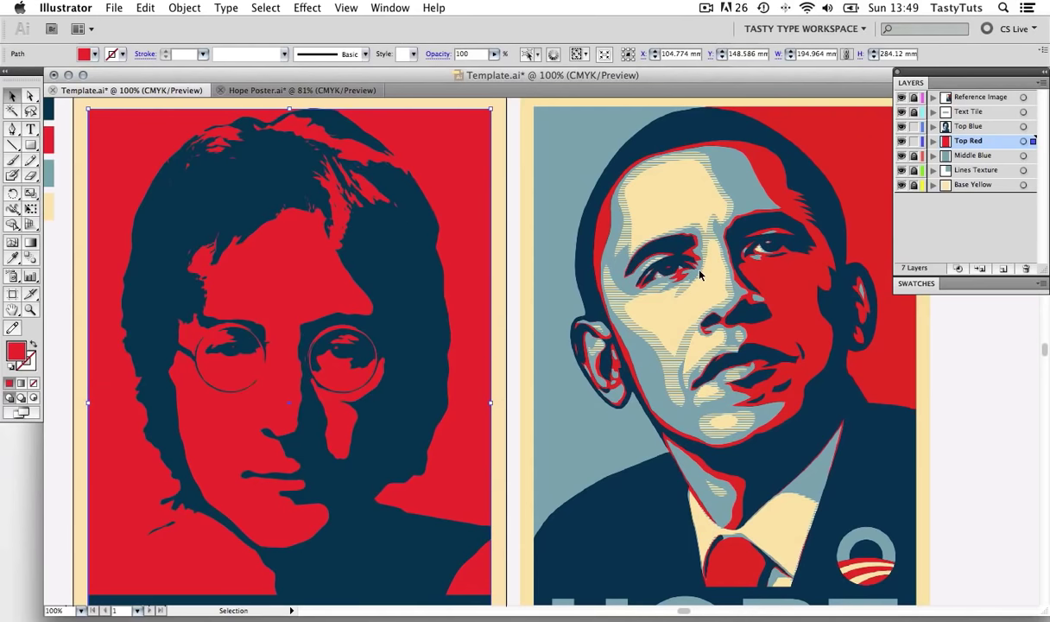
left_click_drag(727, 249, 500, 257)
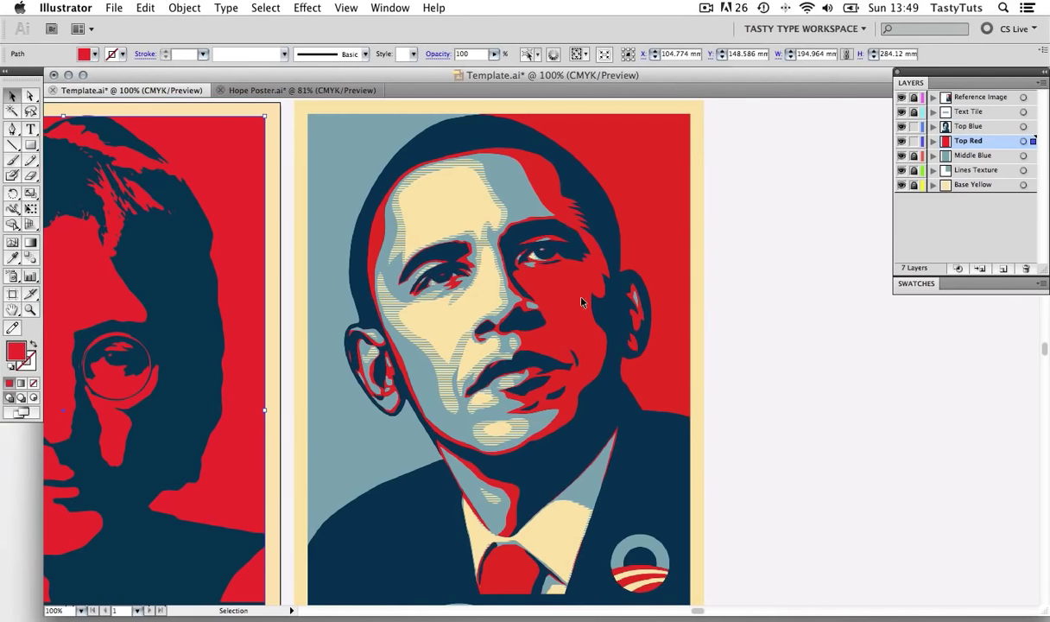
scroll(542, 215, "up", 1)
scroll(356, 272, "up", 1)
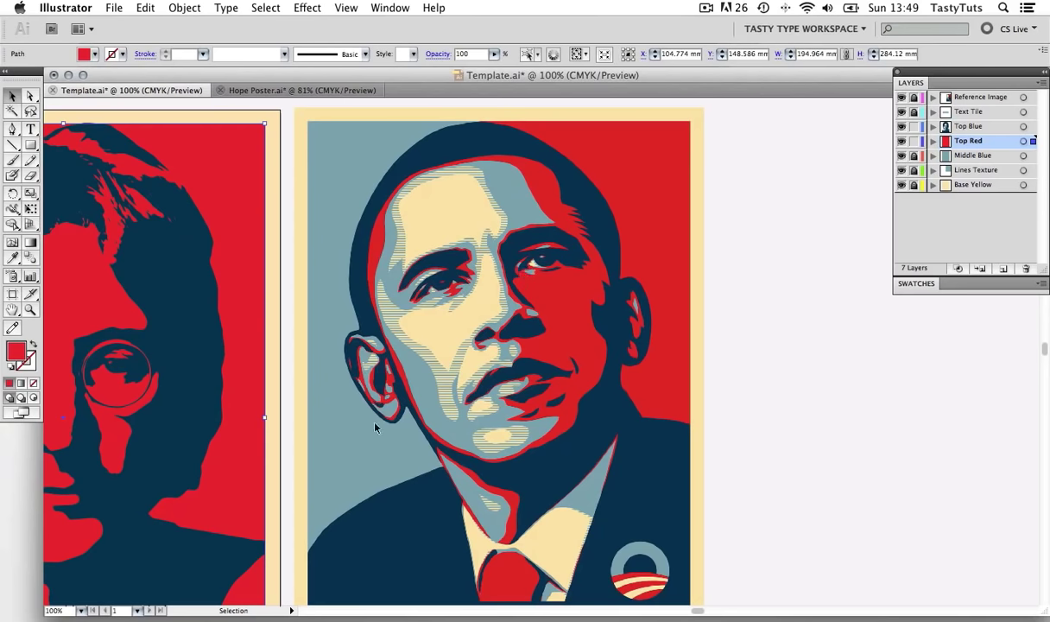
left_click_drag(226, 408, 446, 399)
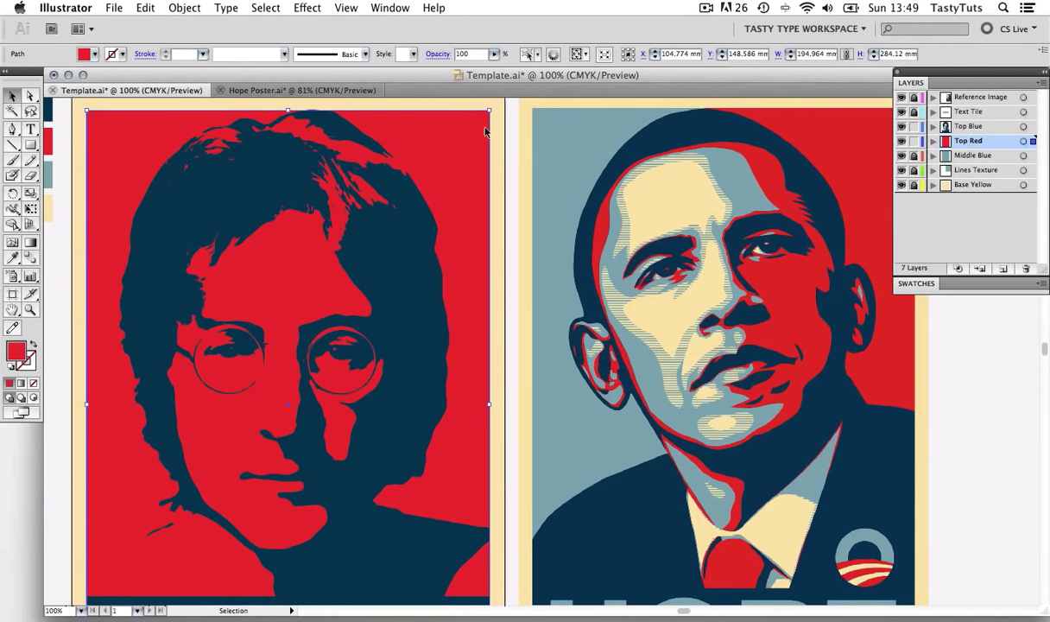
left_click(31, 176)
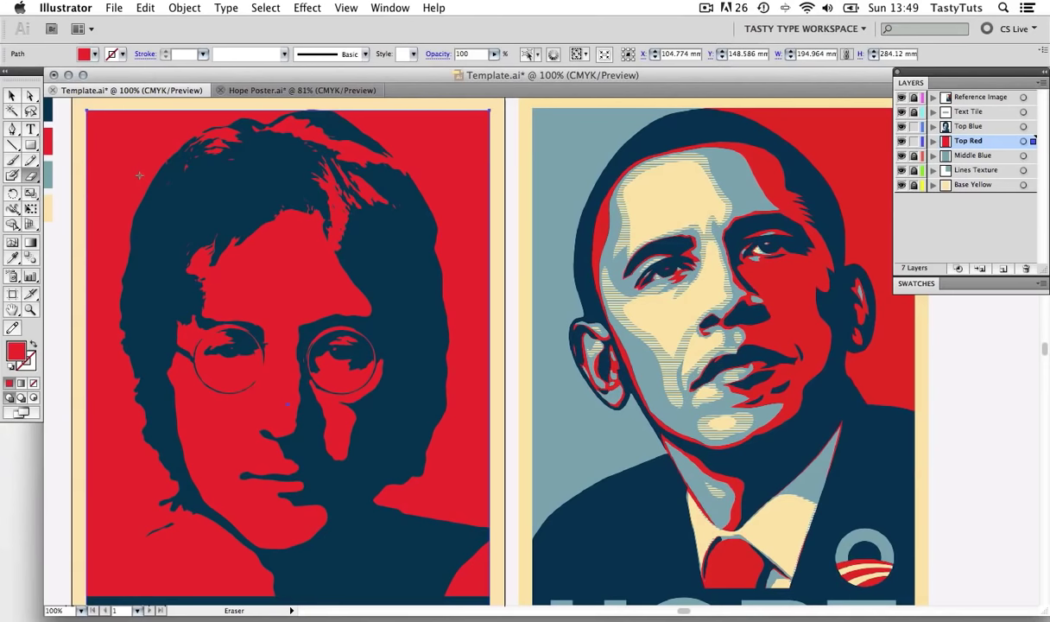
- Enlarge the eraser and remove red from the top-left background, face and lower left
key("bracketright")
key("bracketright")
key("bracketright")
key("bracketright")
key("bracketright")
key("bracketright")
mouse_move(130, 138)
left_mouse_down()
mouse_move(121, 117)
mouse_move(151, 152)
mouse_move(93, 227)
mouse_move(111, 168)
mouse_move(86, 422)
mouse_move(128, 417)
mouse_move(143, 462)
mouse_move(102, 537)
mouse_move(138, 564)
mouse_move(259, 583)
mouse_move(177, 509)
mouse_move(125, 553)
left_mouse_up()
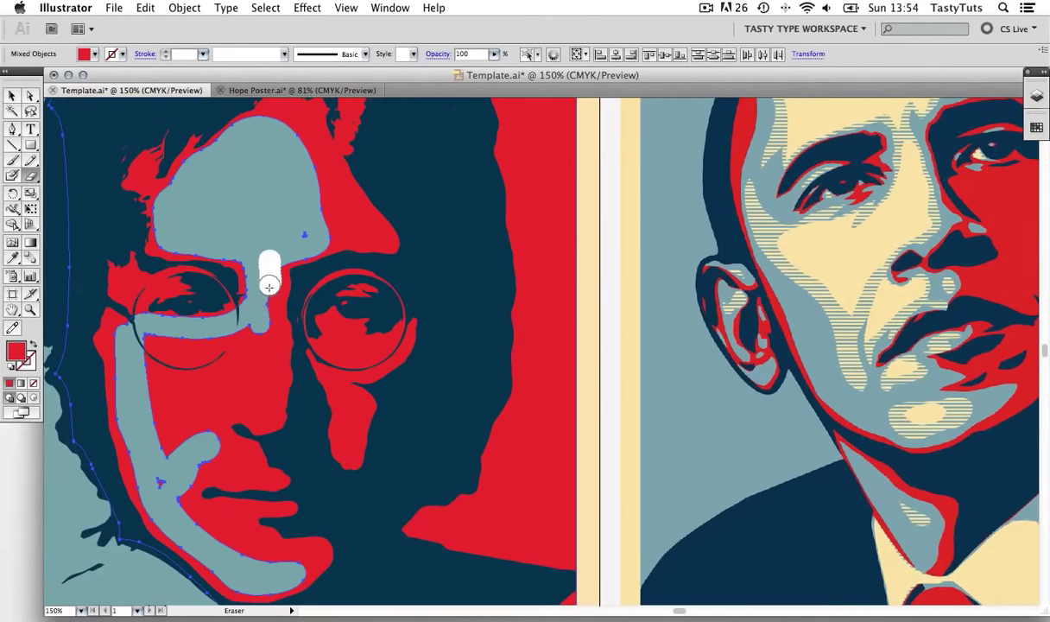
left_click_drag(348, 304, 369, 302)
mouse_move(153, 414)
left_mouse_down()
mouse_move(211, 434)
mouse_move(285, 540)
left_mouse_up()
left_click_drag(235, 268, 302, 268)
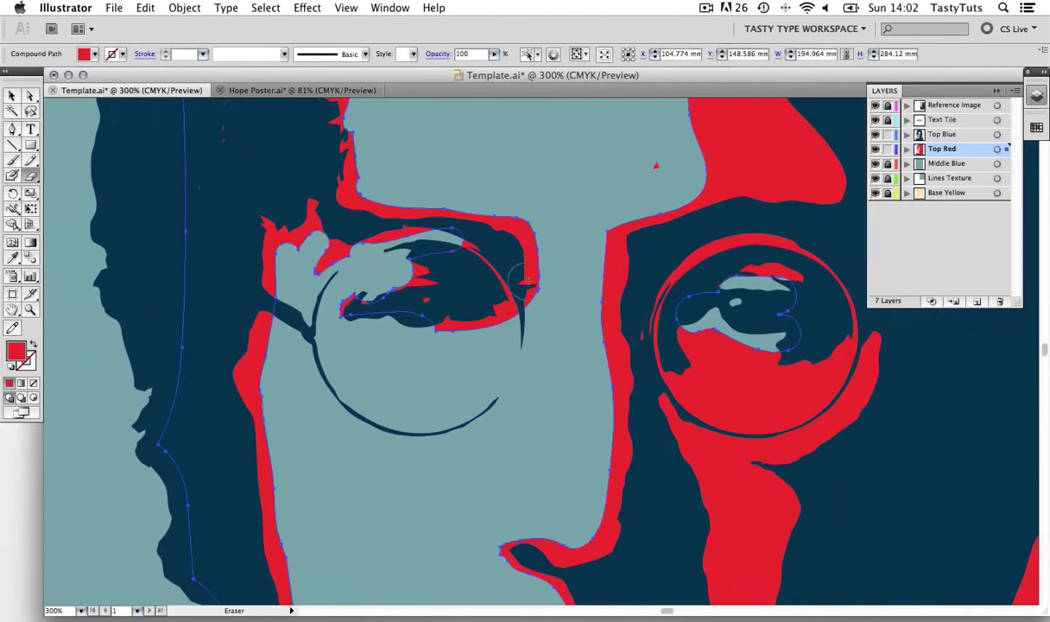
scroll(419, 494, "right", 10)
scroll(419, 494, "down", 10)
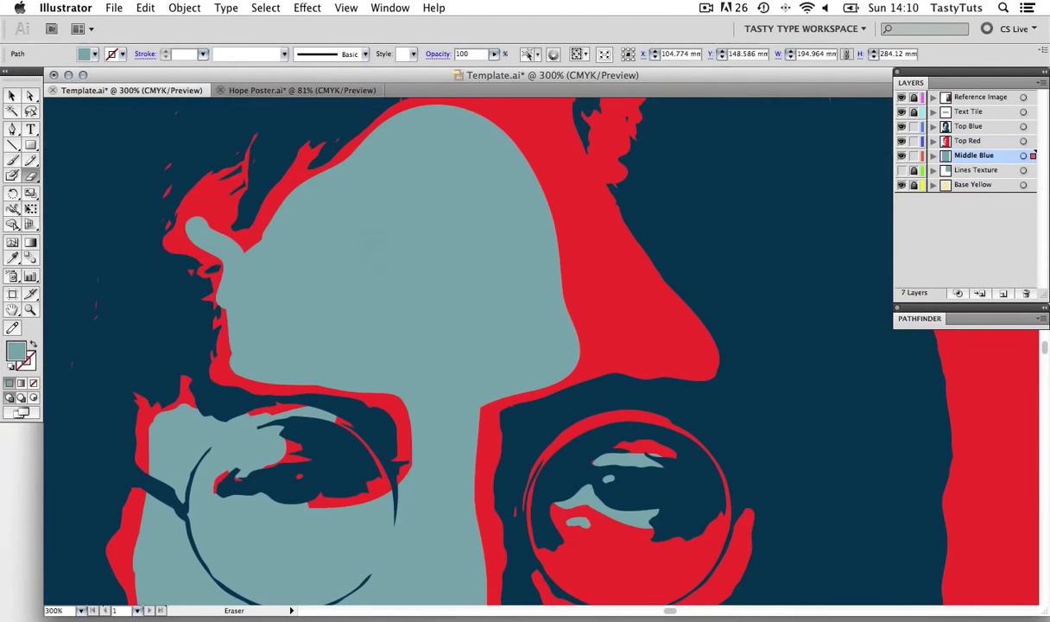
- Erase the light blue on the forehead and near the mouth to reveal cream
left_click_drag(287, 265, 272, 349)
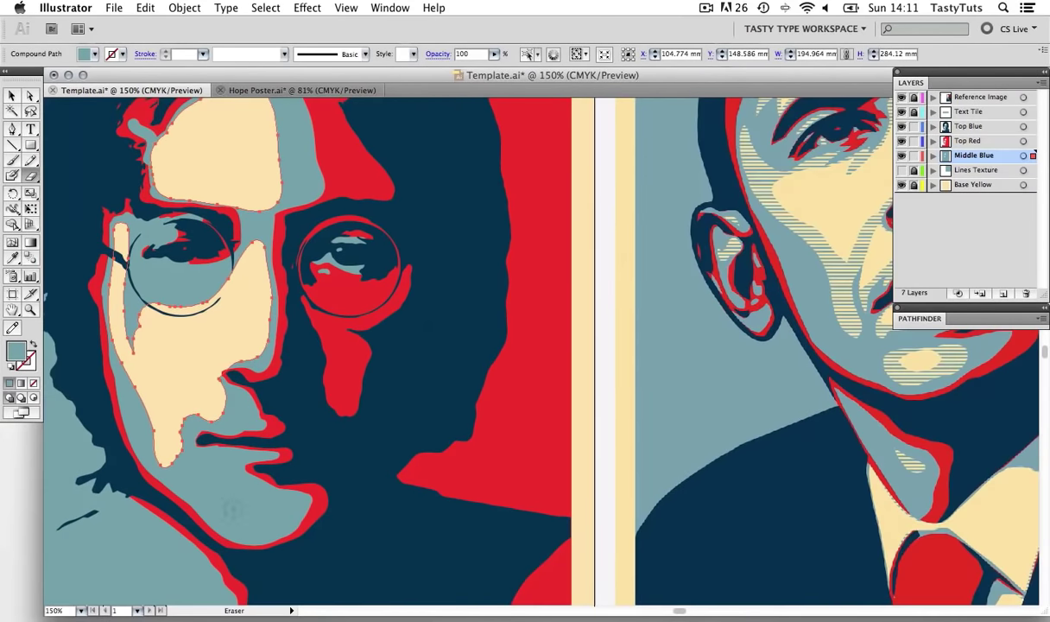
mouse_move(233, 488)
left_mouse_down()
mouse_move(246, 457)
mouse_move(242, 405)
mouse_move(152, 281)
mouse_move(121, 311)
left_mouse_up()
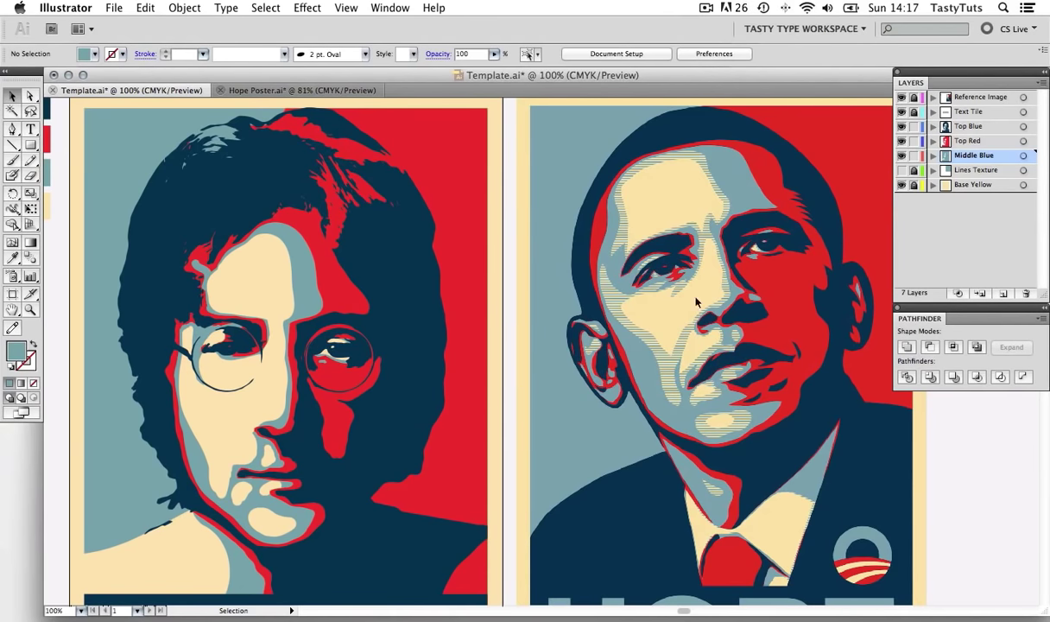
left_click(901, 169)
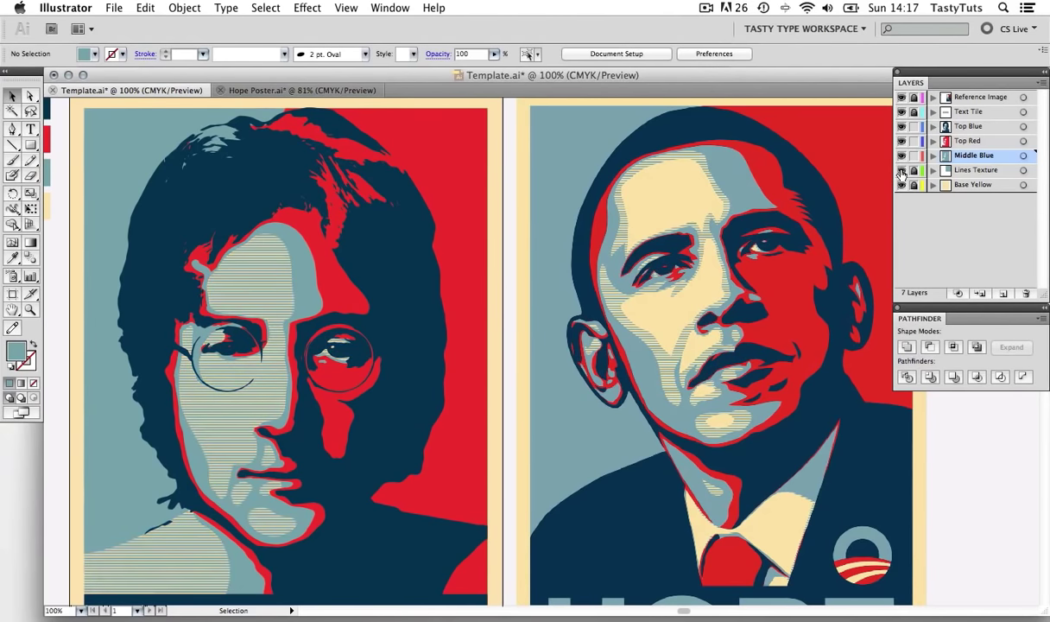
key("z")
left_click(398, 343)
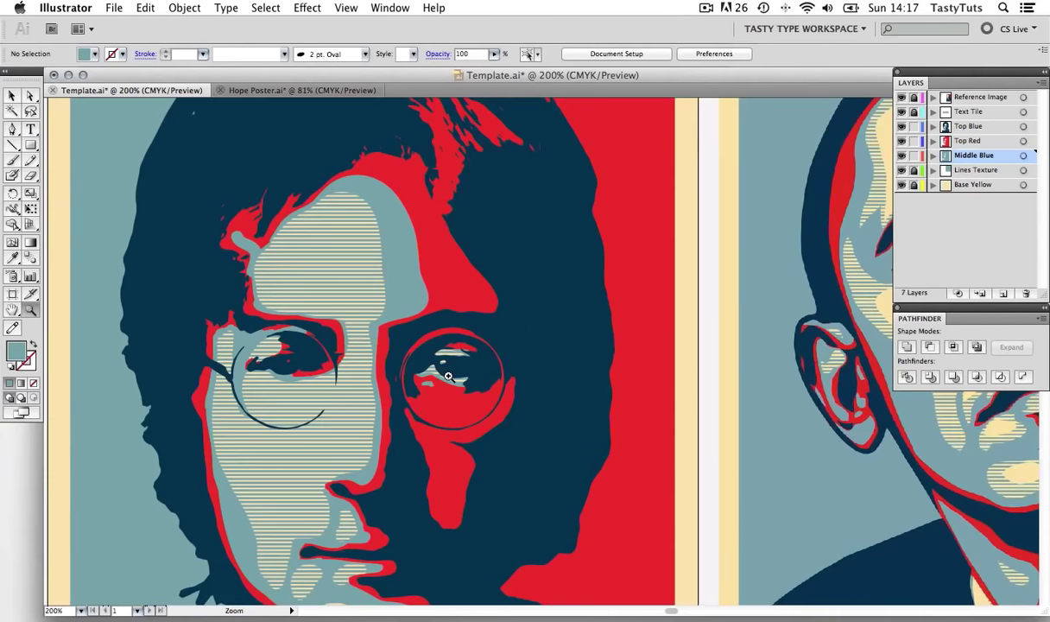
left_click(406, 337)
left_click_drag(406, 336, 505, 330)
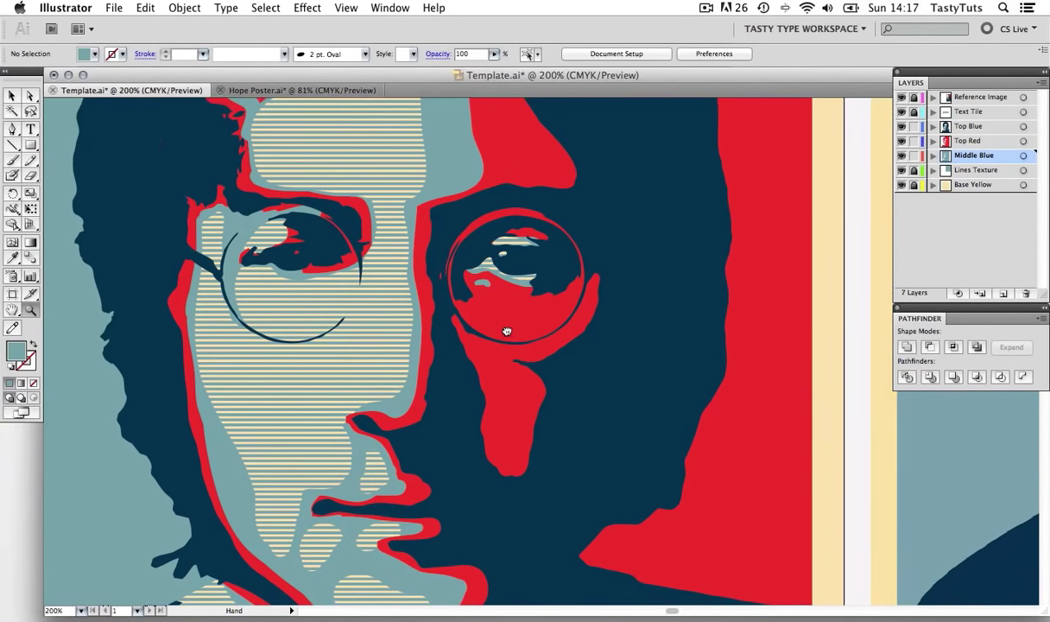
key("v")
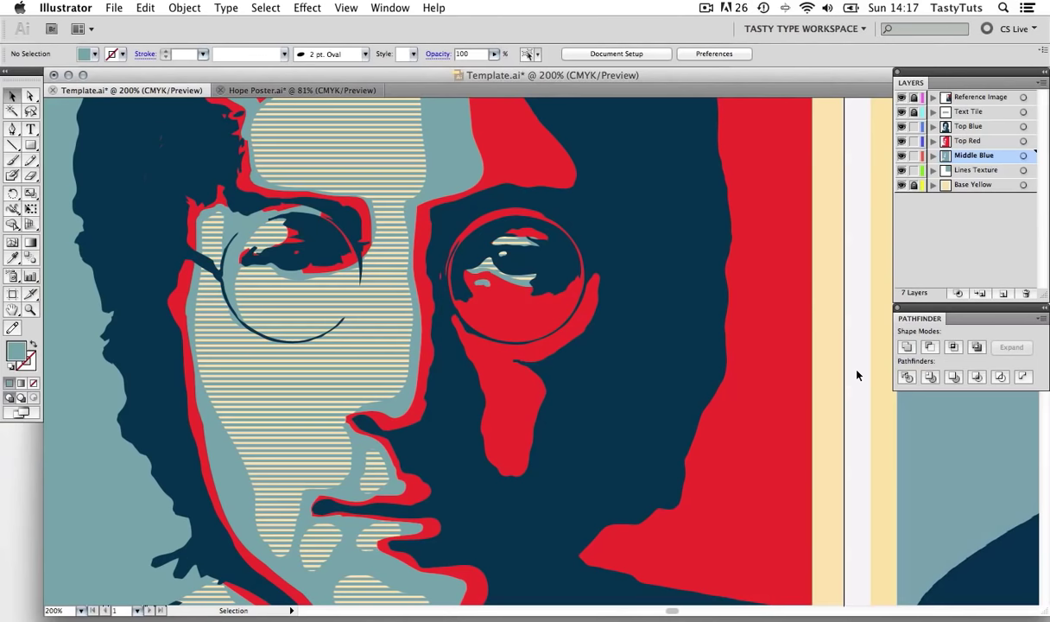
left_click(958, 169)
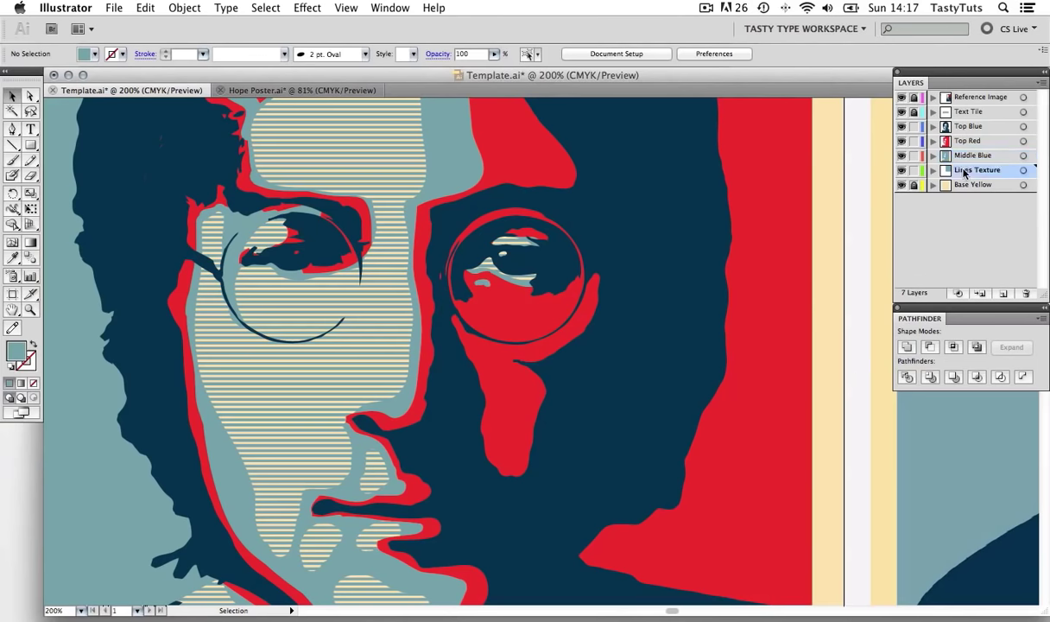
- Select the lines texture group and bring the Transparency panel beside the artwork
left_click(384, 329)
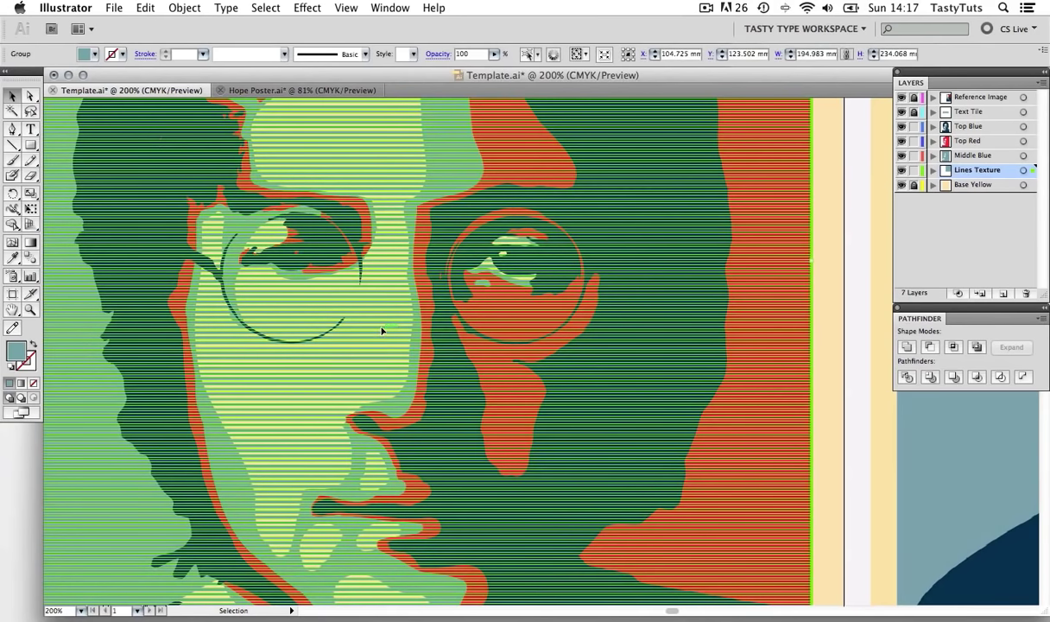
left_click(373, 10)
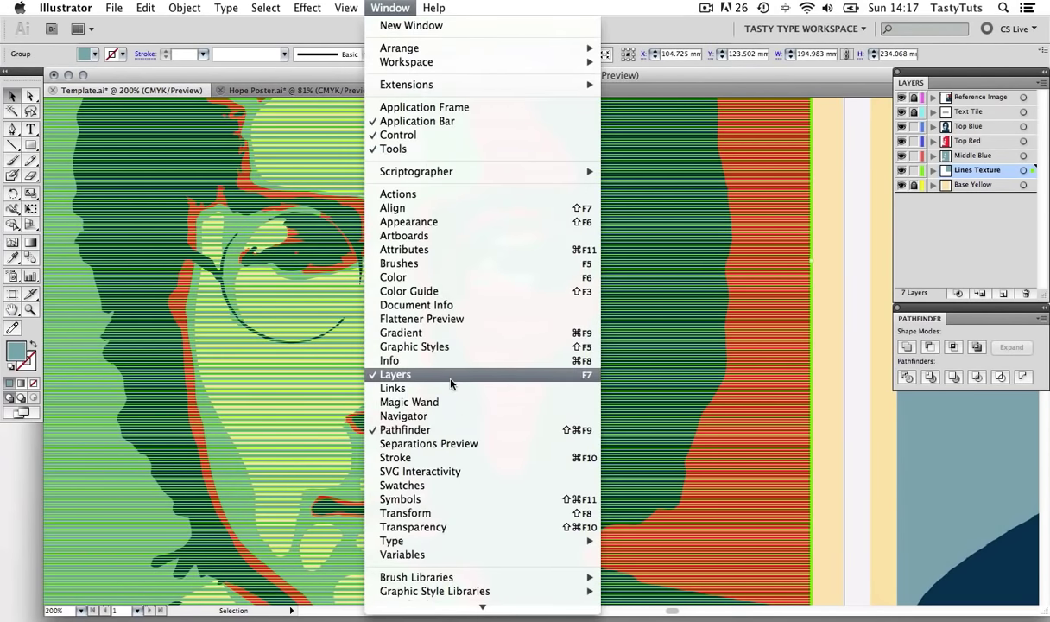
left_click(467, 526)
left_click_drag(907, 489, 747, 386)
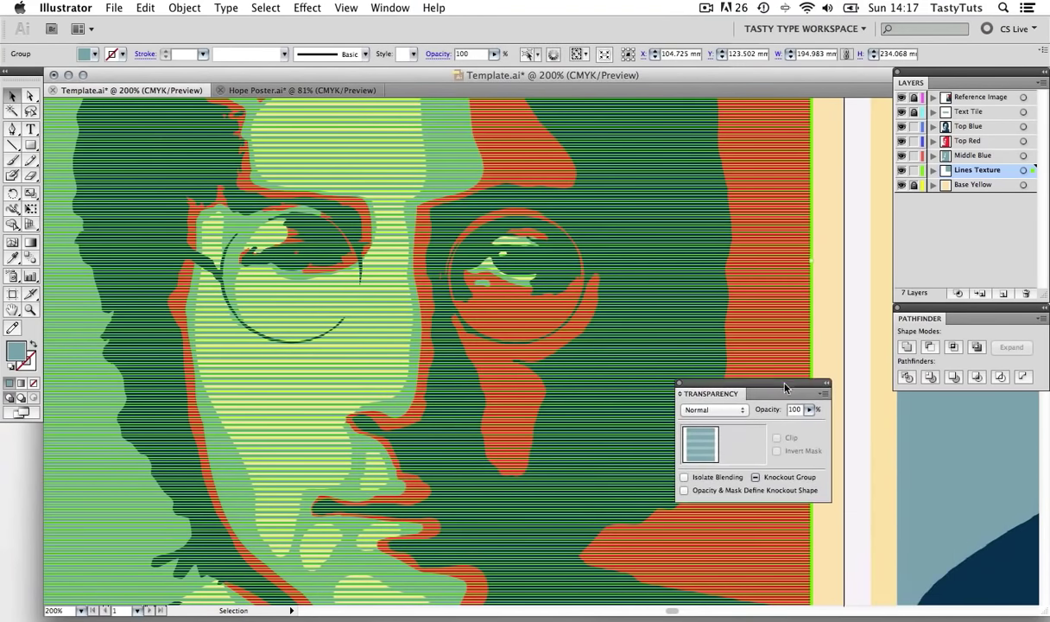
- Make an opacity mask on the lines texture and open the mask for editing
left_click(824, 392)
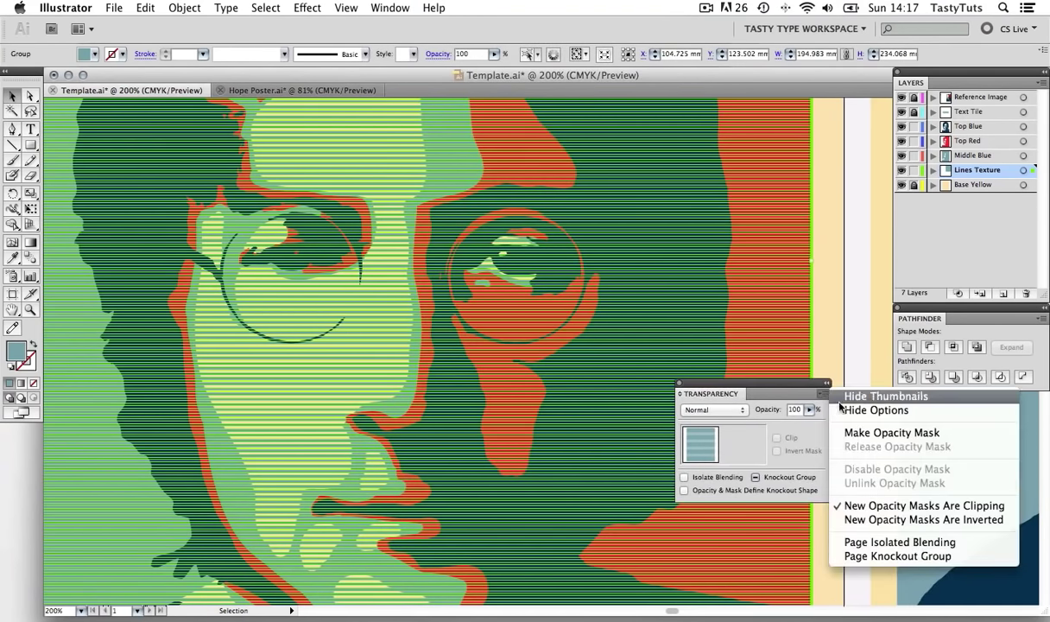
left_click(895, 434)
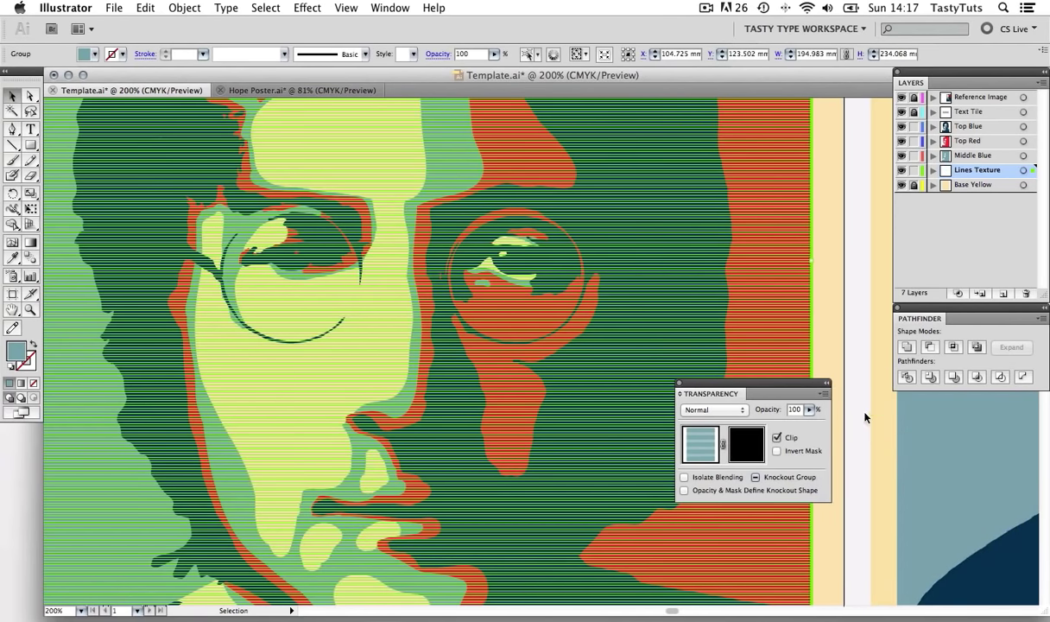
left_click(865, 417)
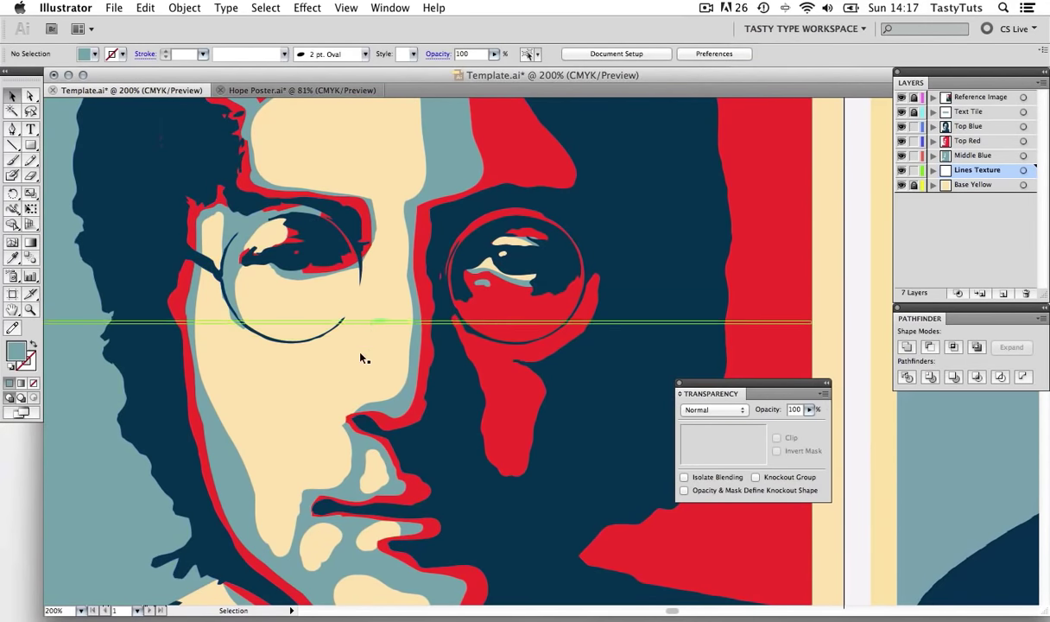
mouse_move(361, 340)
left_mouse_down()
mouse_move(361, 321)
mouse_move(361, 344)
left_mouse_up()
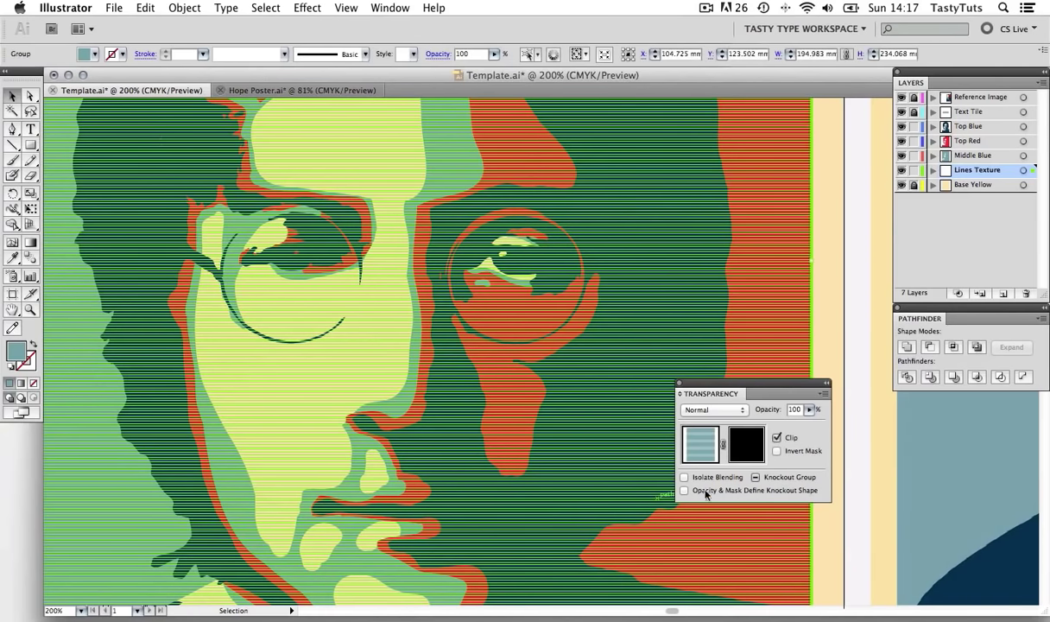
left_click(746, 451)
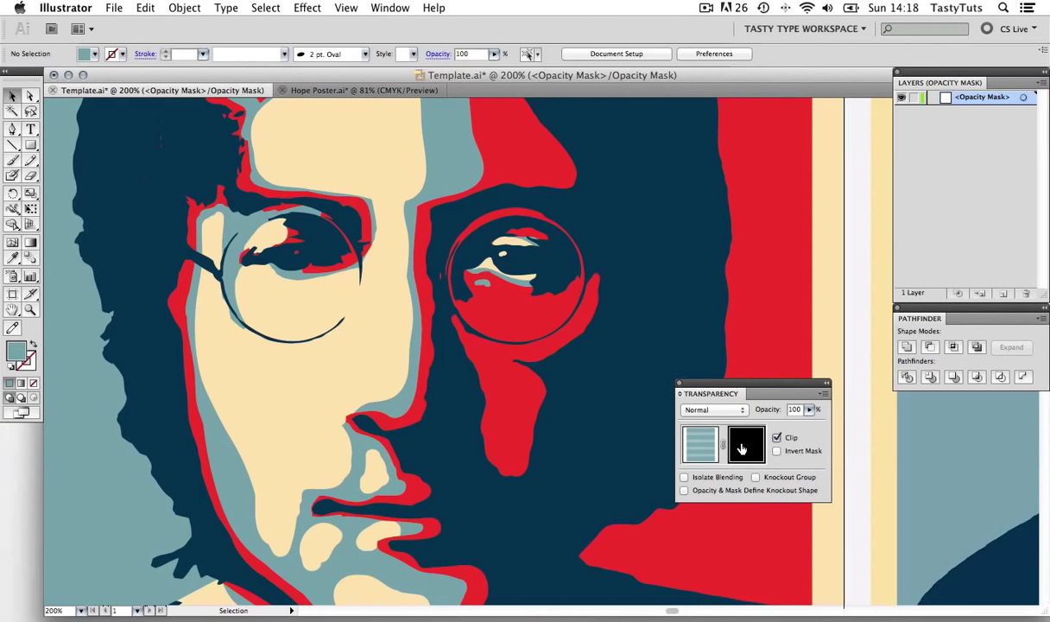
- Set up the Paintbrush with default colours, white fill and stroke set to None
left_click(10, 162)
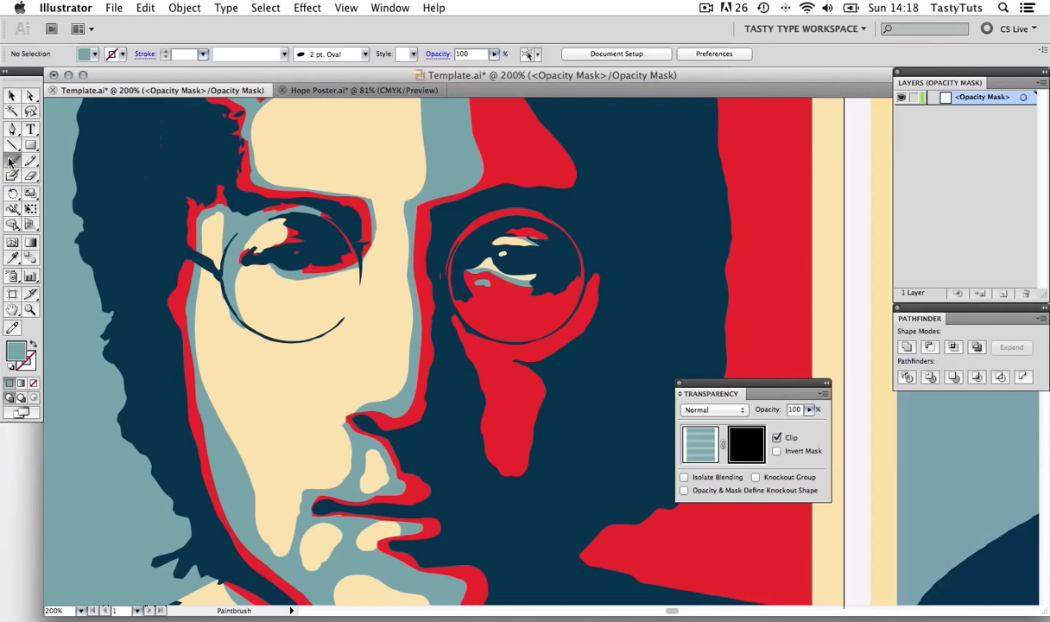
left_click(10, 370)
left_click(27, 360)
key("F6")
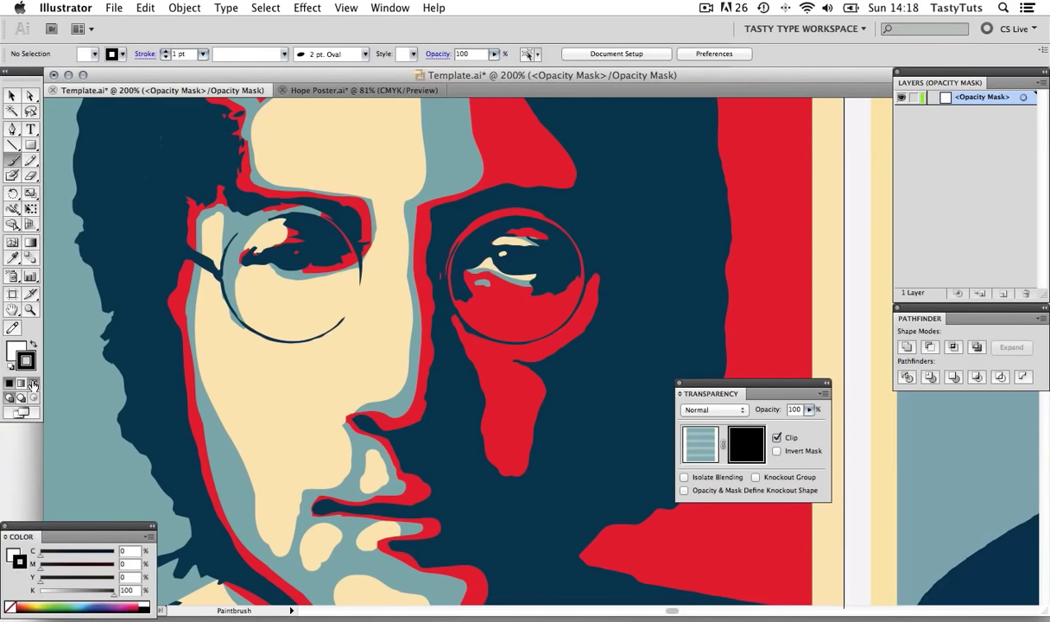
left_click(33, 384)
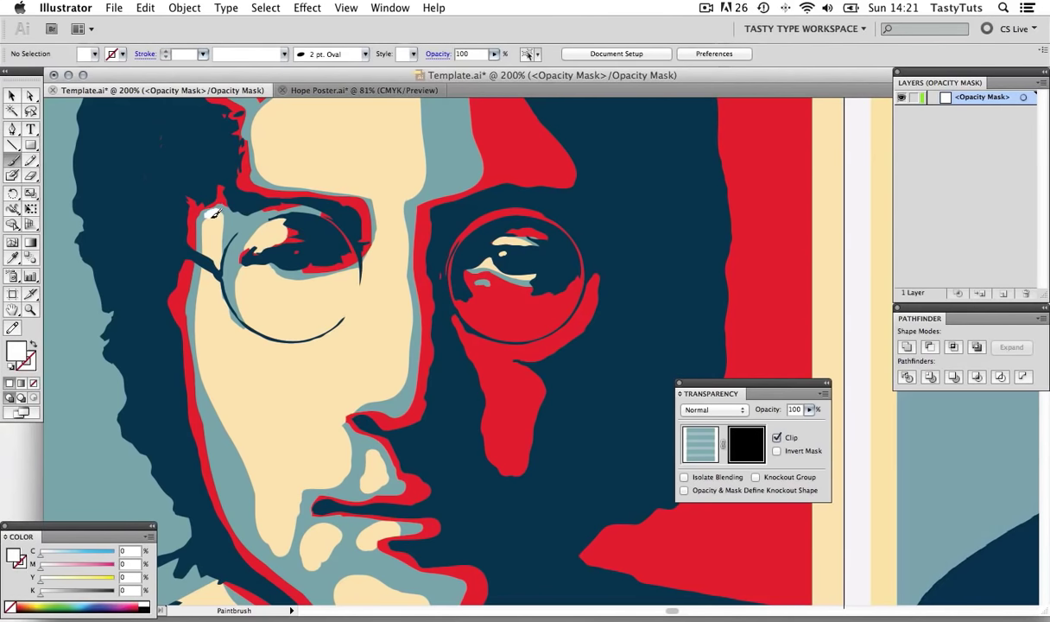
- Paint white on the mask down the face, along the cheek and chin shadows
mouse_move(209, 207)
left_mouse_down()
mouse_move(201, 246)
mouse_move(213, 369)
mouse_move(265, 489)
left_mouse_up()
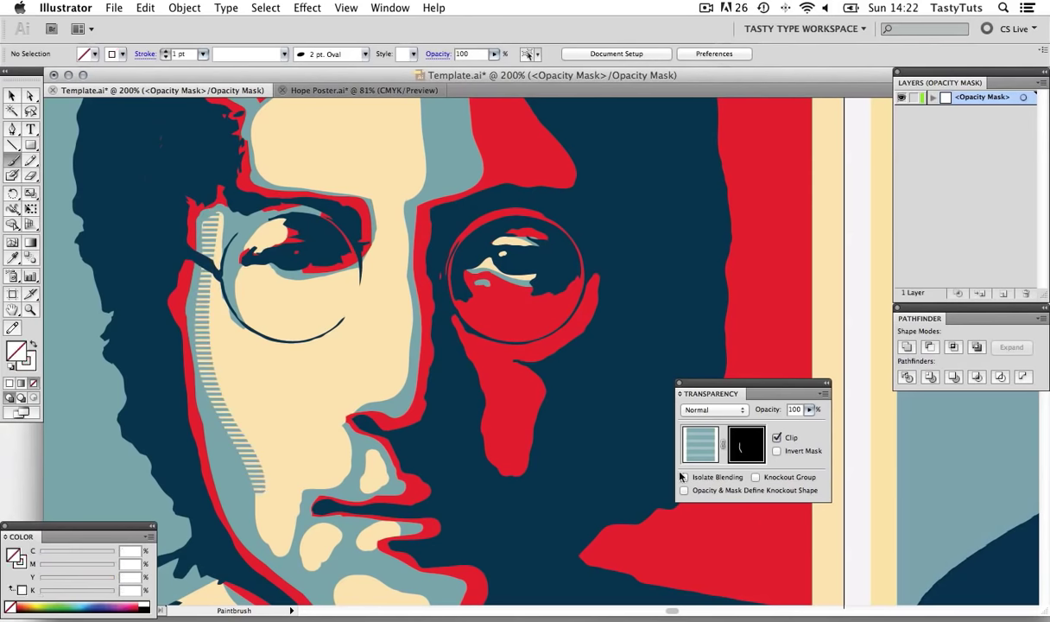
scroll(538, 494, "down", 1)
left_click_drag(350, 369, 261, 451)
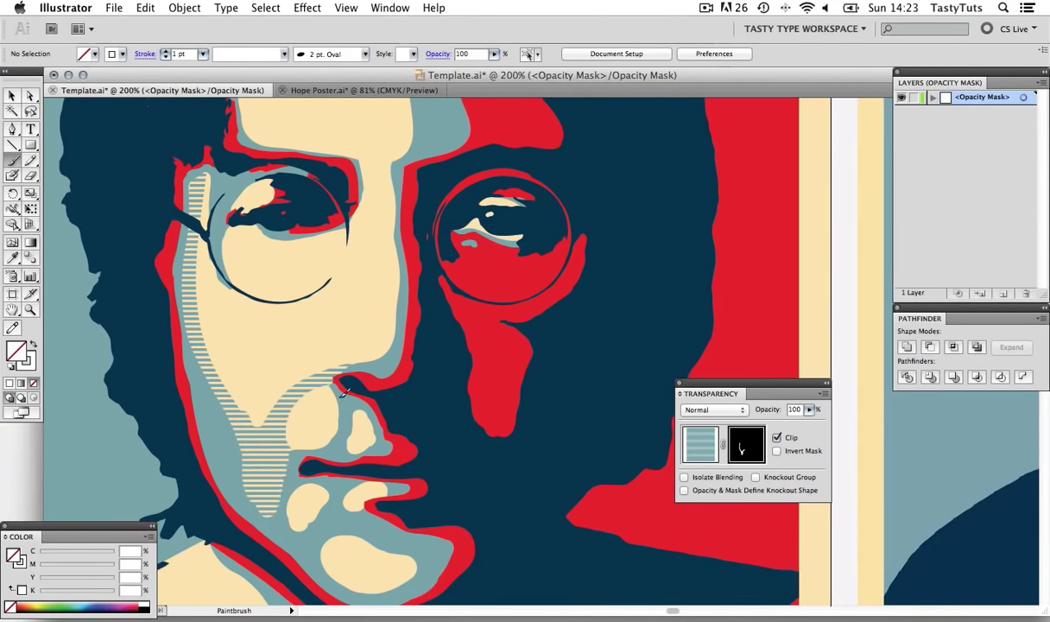
scroll(261, 450, "down", 1)
left_click_drag(373, 450, 391, 480)
left_click_drag(341, 342, 348, 361)
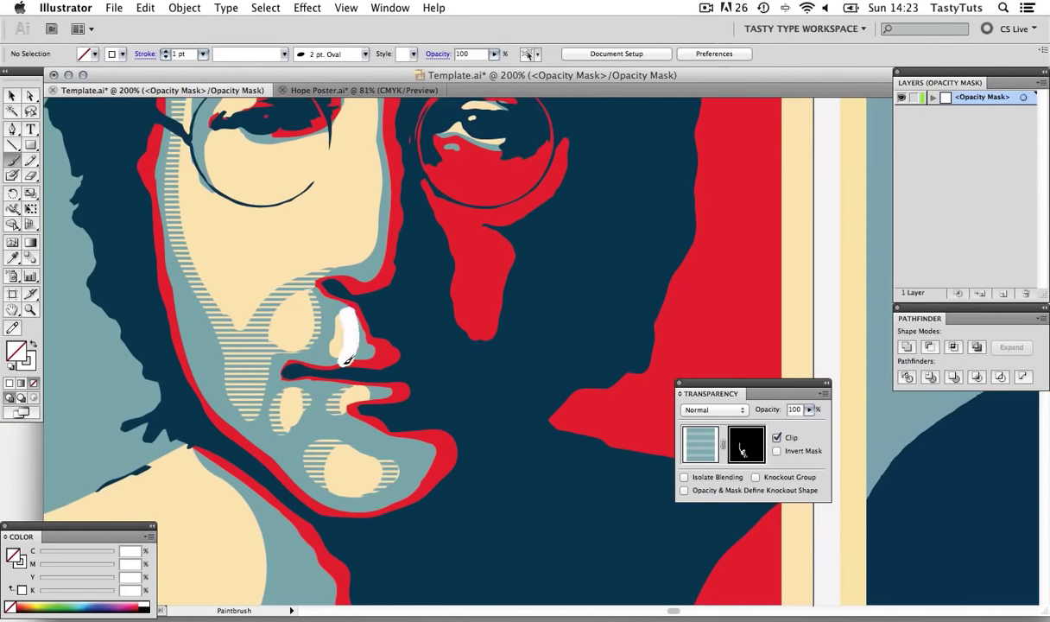
scroll(347, 361, "down", 4)
scroll(347, 361, "left", 5)
mouse_move(354, 298)
left_mouse_down()
mouse_move(376, 304)
mouse_move(449, 442)
left_mouse_up()
scroll(449, 442, "up", 5)
scroll(345, 345, "down", 2)
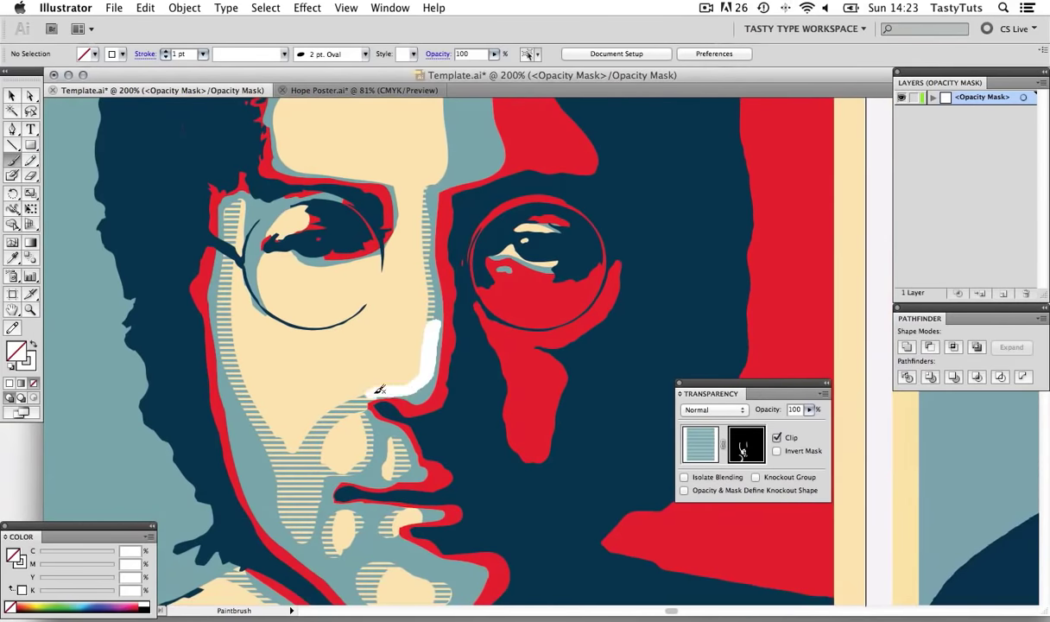
- Paint more white over the forehead and inside the right eye's lens
left_click_drag(276, 285, 339, 338)
scroll(339, 339, "up", 3)
scroll(339, 339, "right", 2)
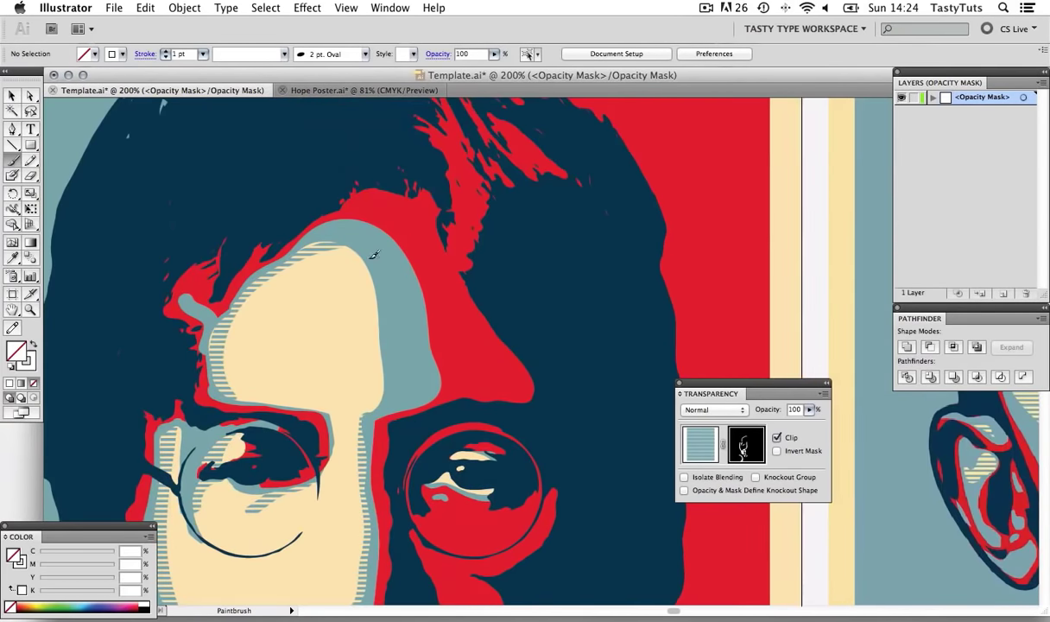
scroll(318, 238, "right", 3)
scroll(420, 309, "down", 4)
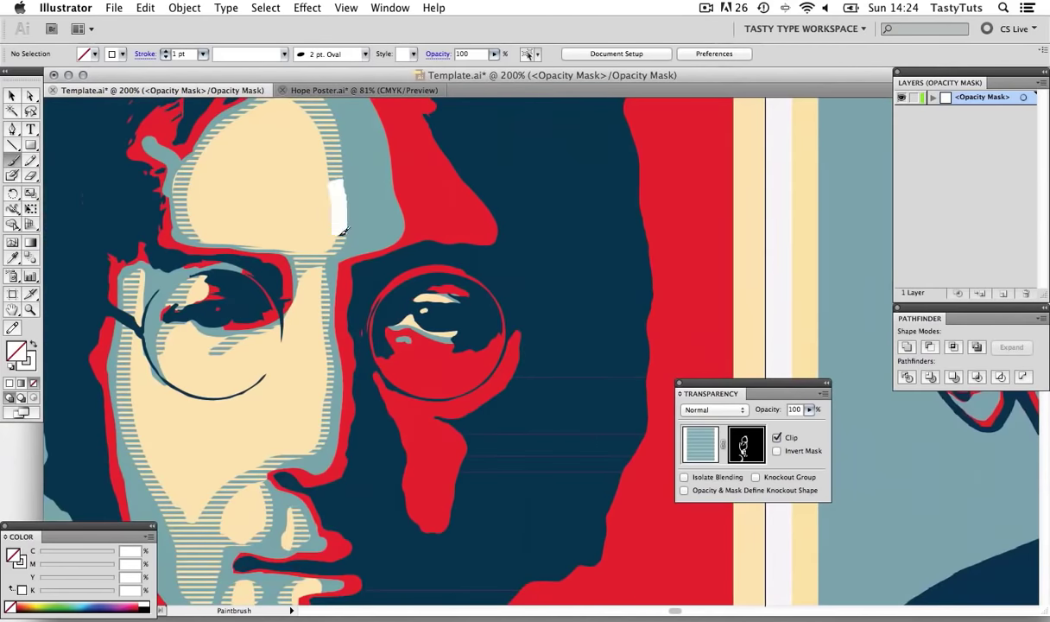
scroll(345, 251, "down", 2)
scroll(346, 251, "right", 1)
left_click_drag(333, 259, 347, 248)
scroll(423, 328, "left", 3)
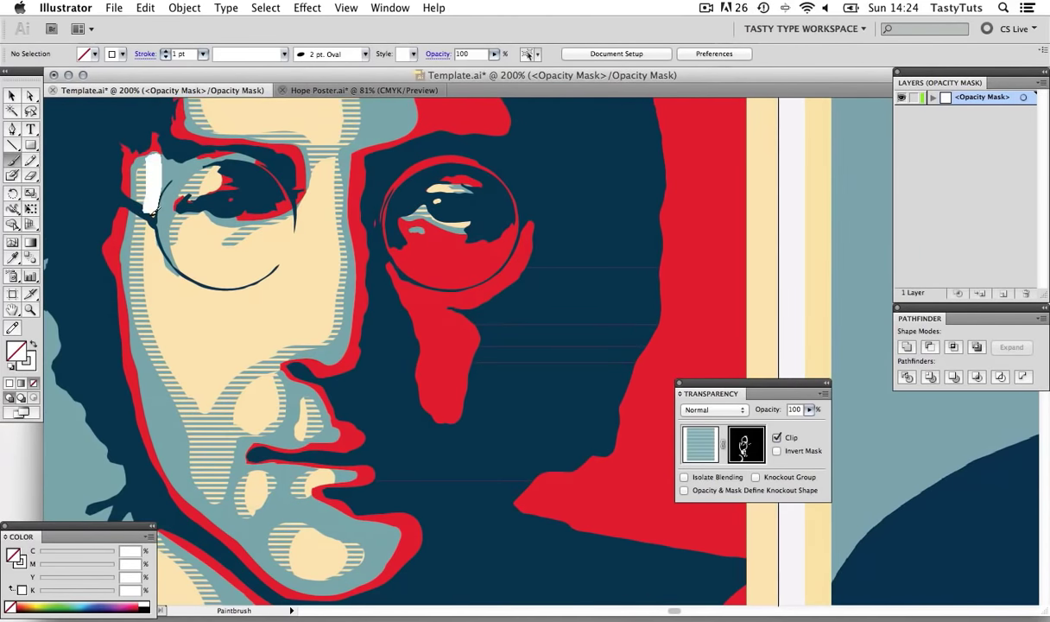
key("super+minus")
scroll(337, 414, "down", 2)
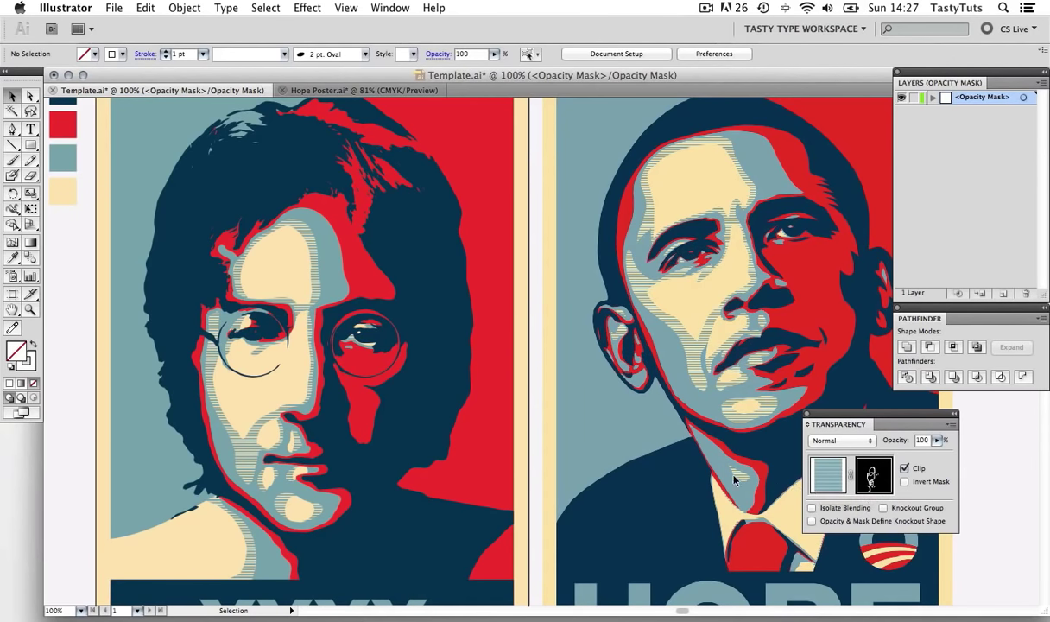
- Exit mask editing, retype the XXXX banner as IMAGINE, and view the poster full screen
left_click(826, 477)
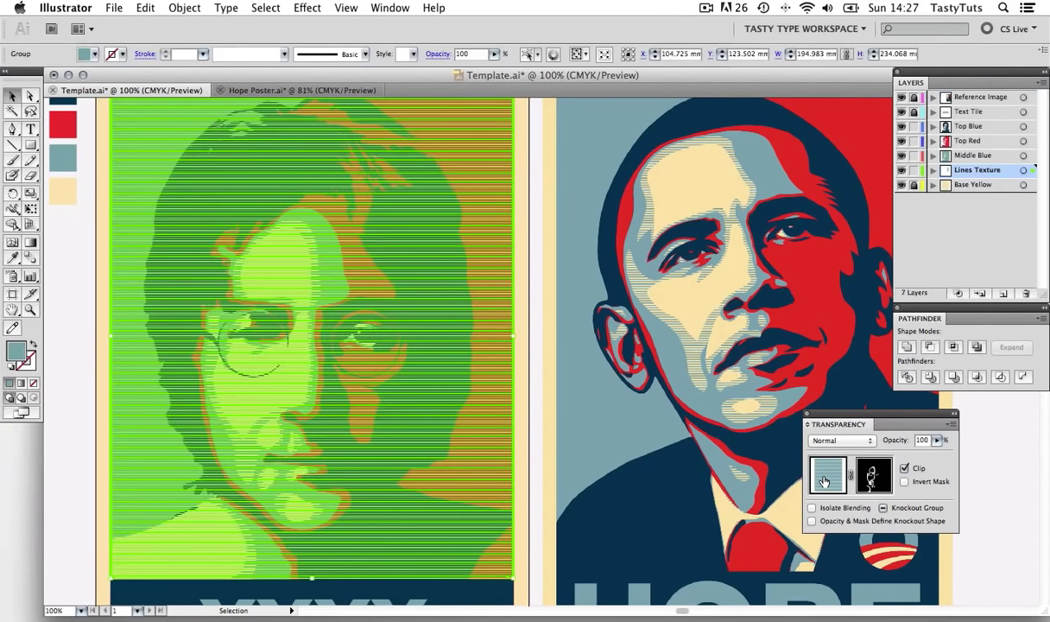
left_click(543, 445)
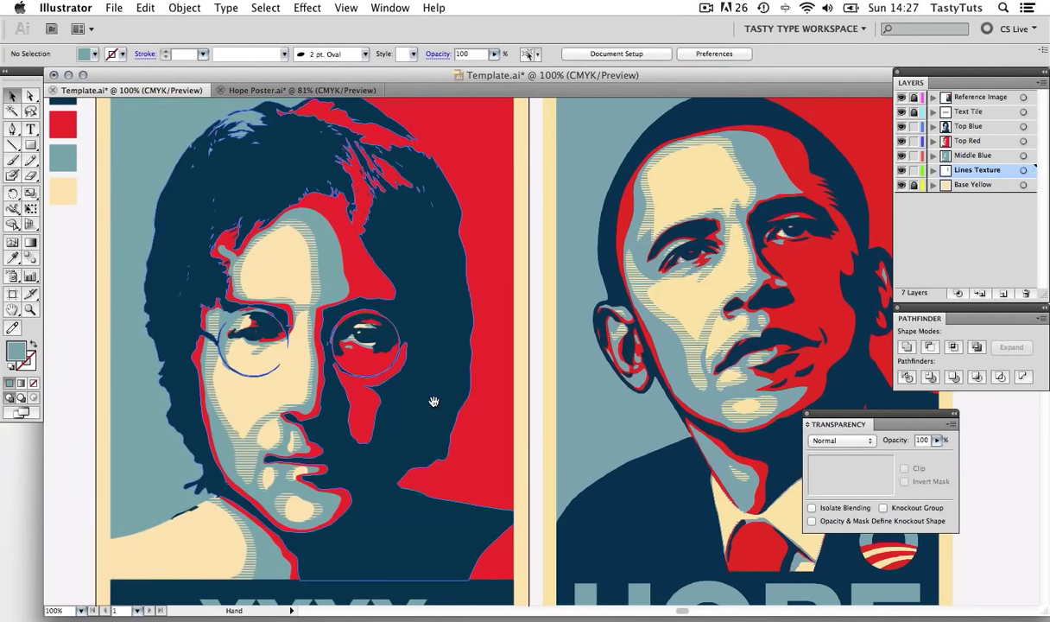
left_click_drag(433, 399, 464, 401)
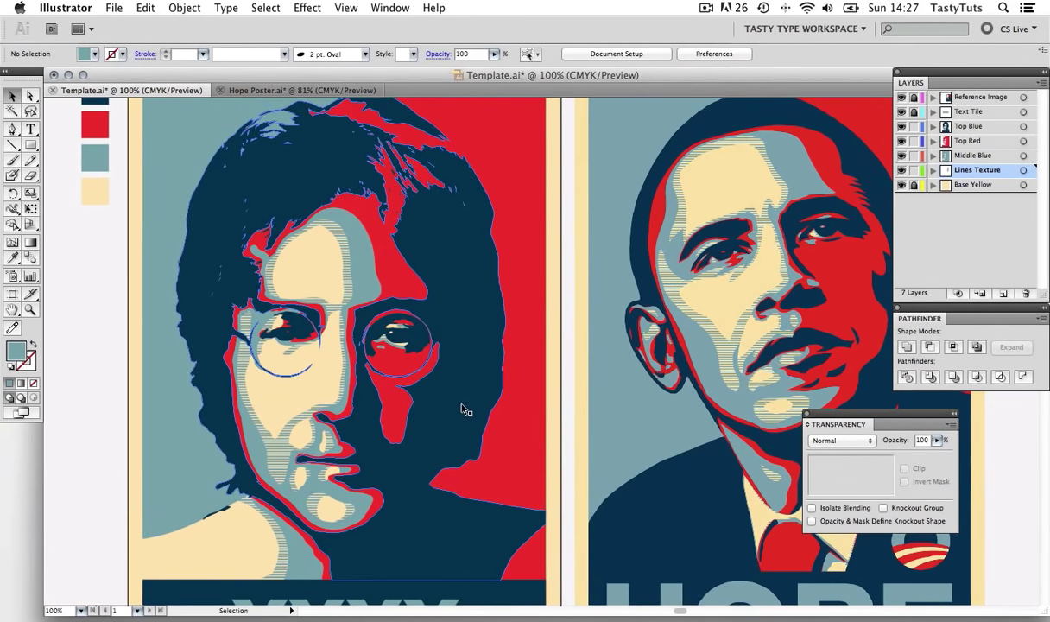
key("super+equal")
left_click_drag(572, 417, 588, 422)
key("super+space")
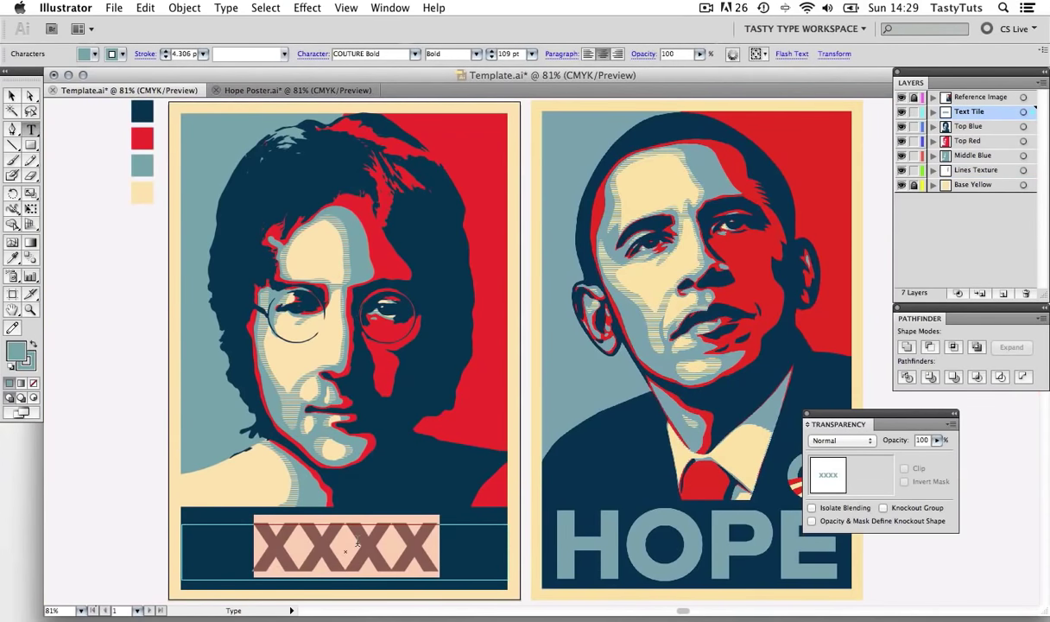
type("IMAGINE")
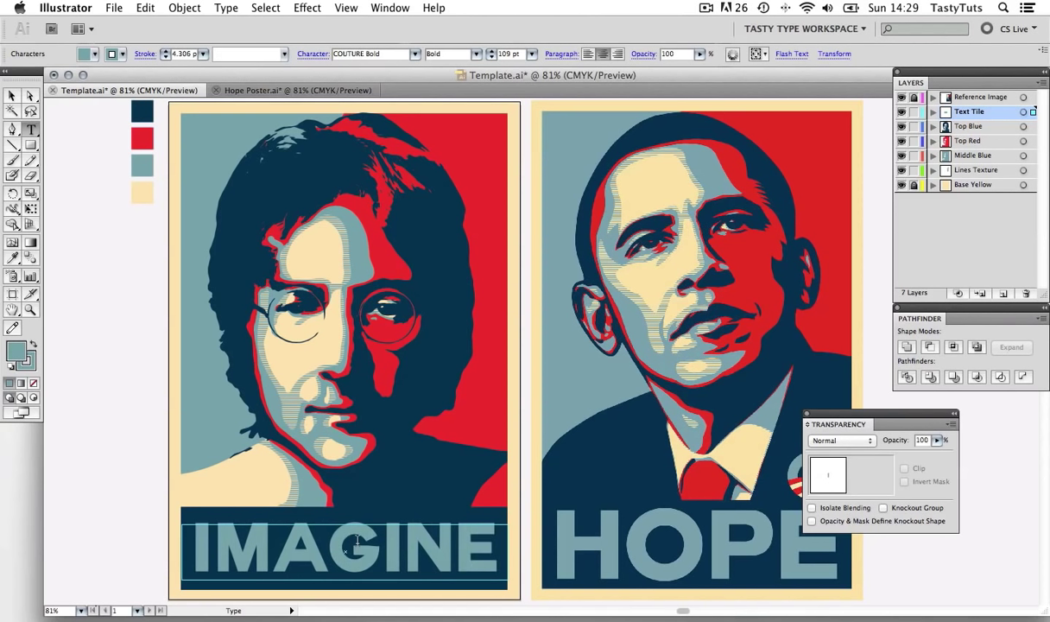
key("Escape")
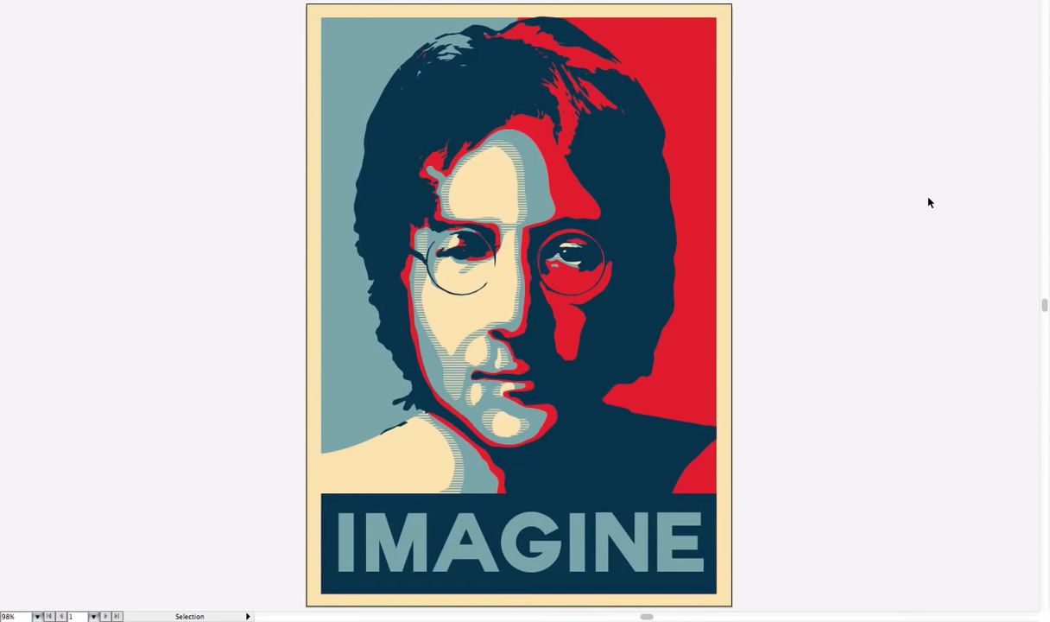